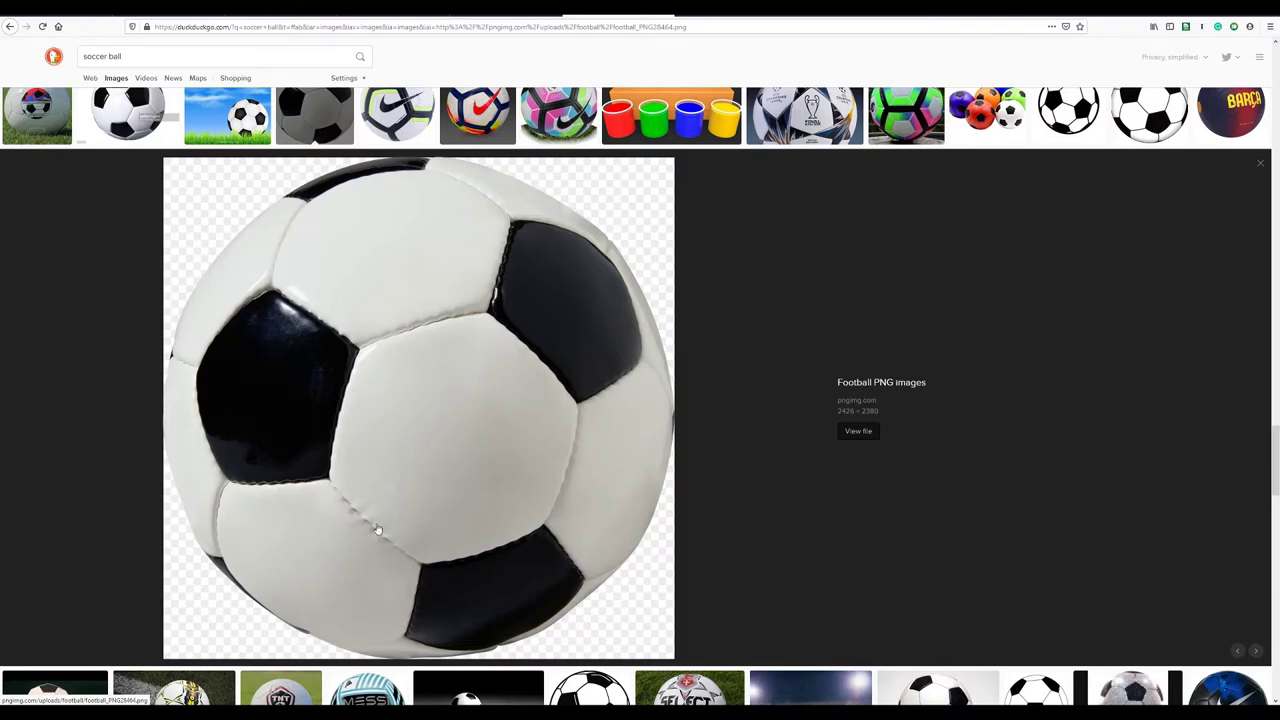
# Examine the panel designs of the Select Brillant Super, red Nike Pitch and display-case balls in the soccer ball image results.
pyautogui.scroll(-3, 550, 495)
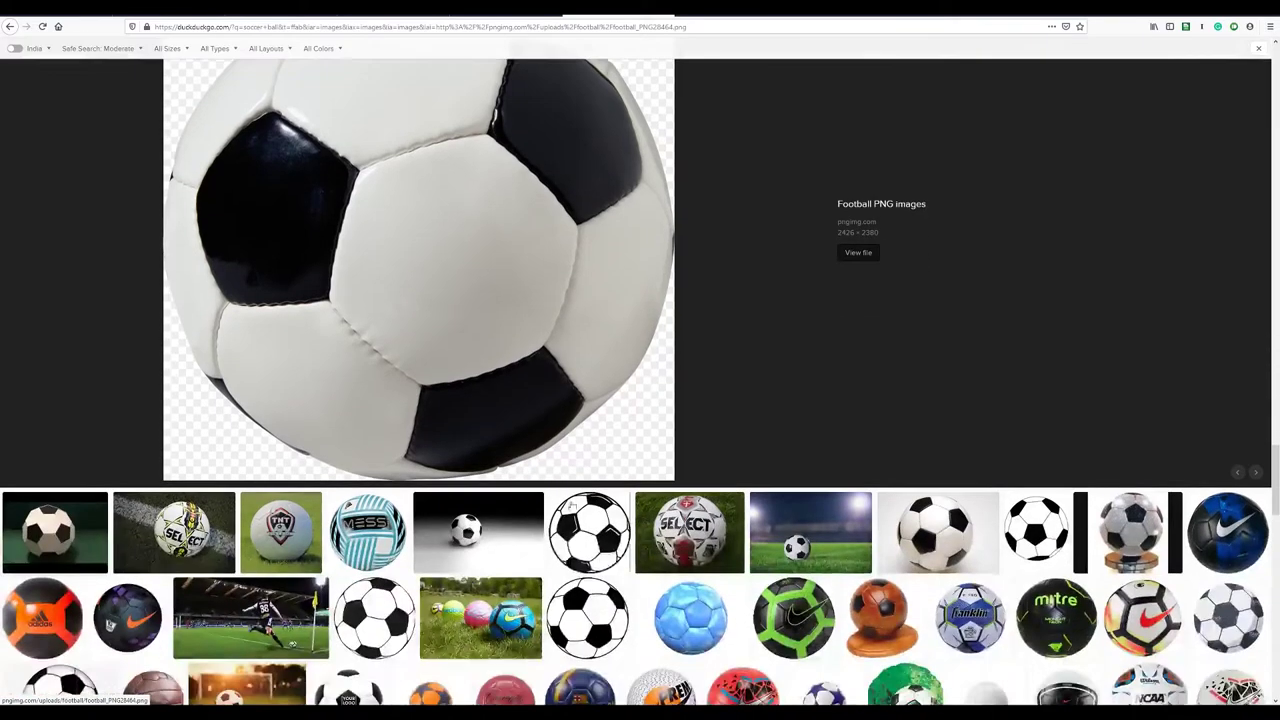
pyautogui.click(690, 533)
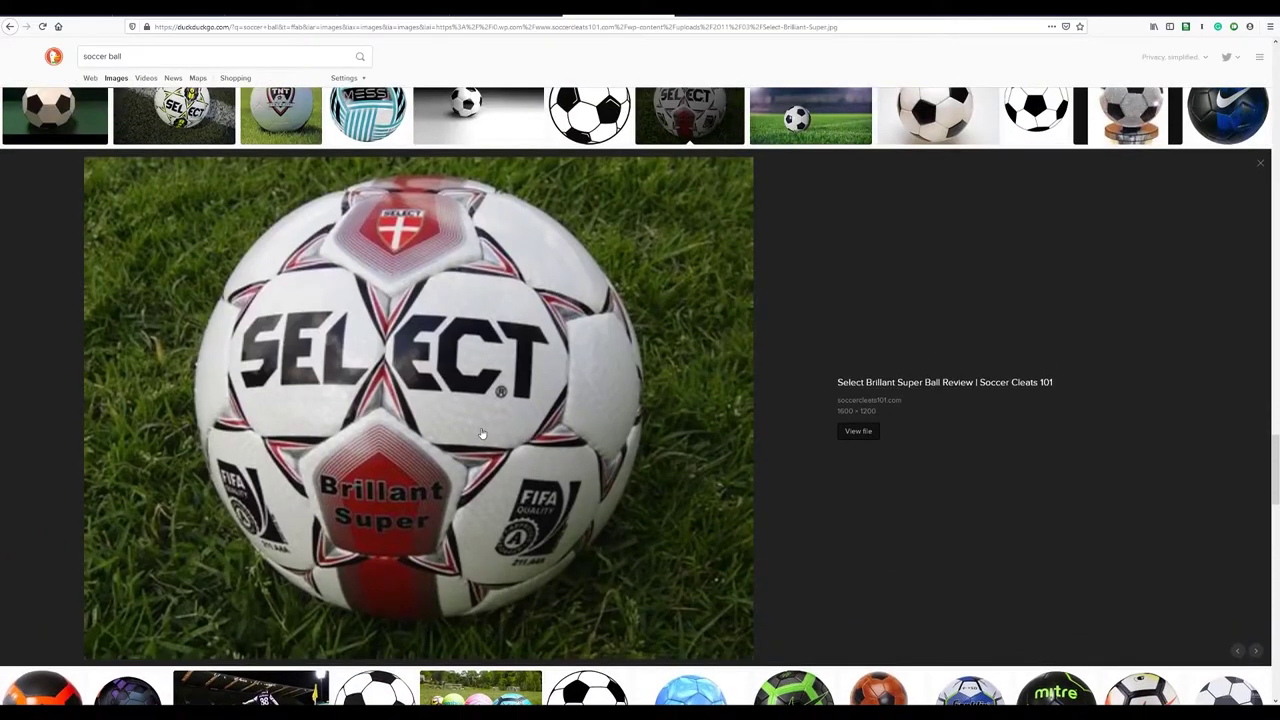
pyautogui.scroll(-5, 445, 338)
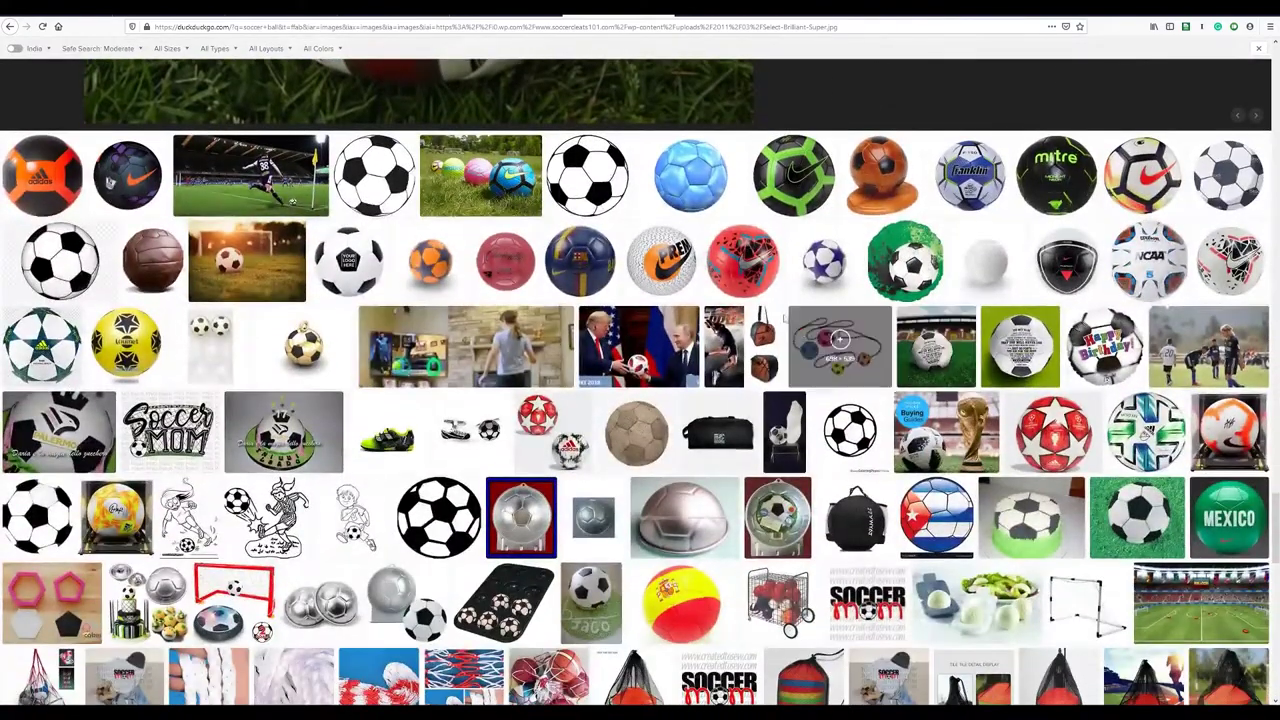
pyautogui.click(742, 262)
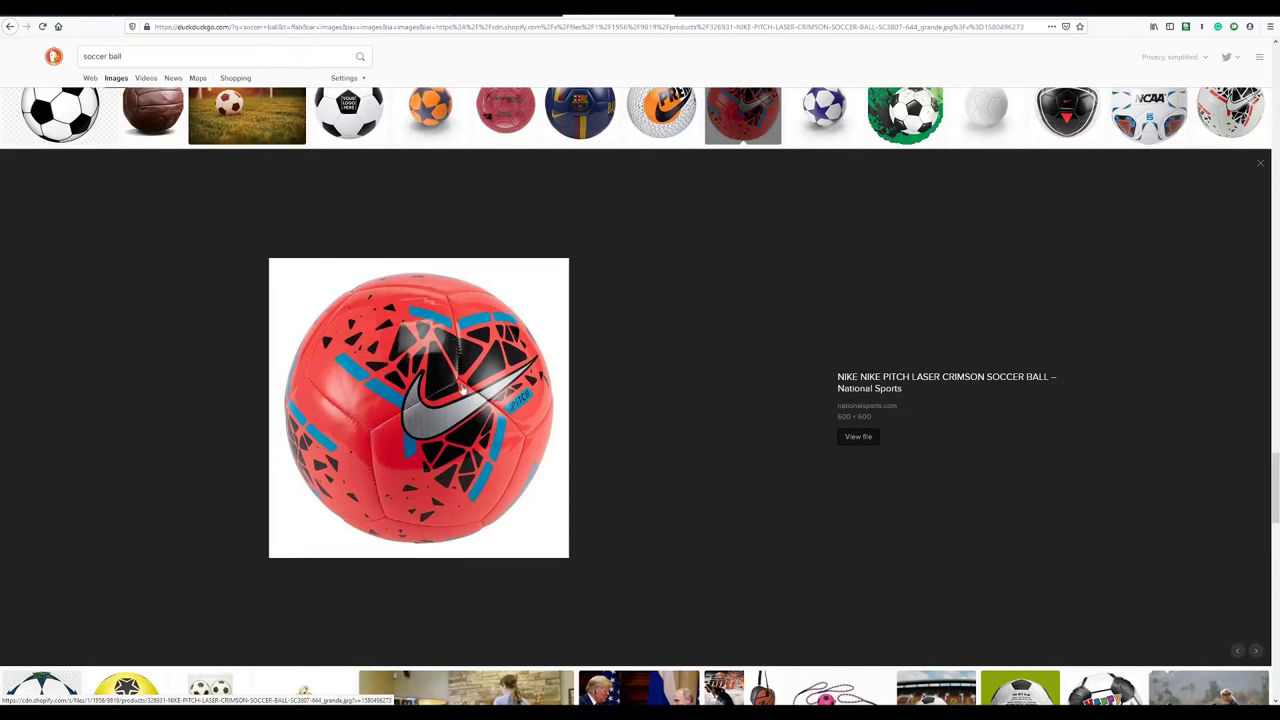
pyautogui.scroll(-3, 440, 450)
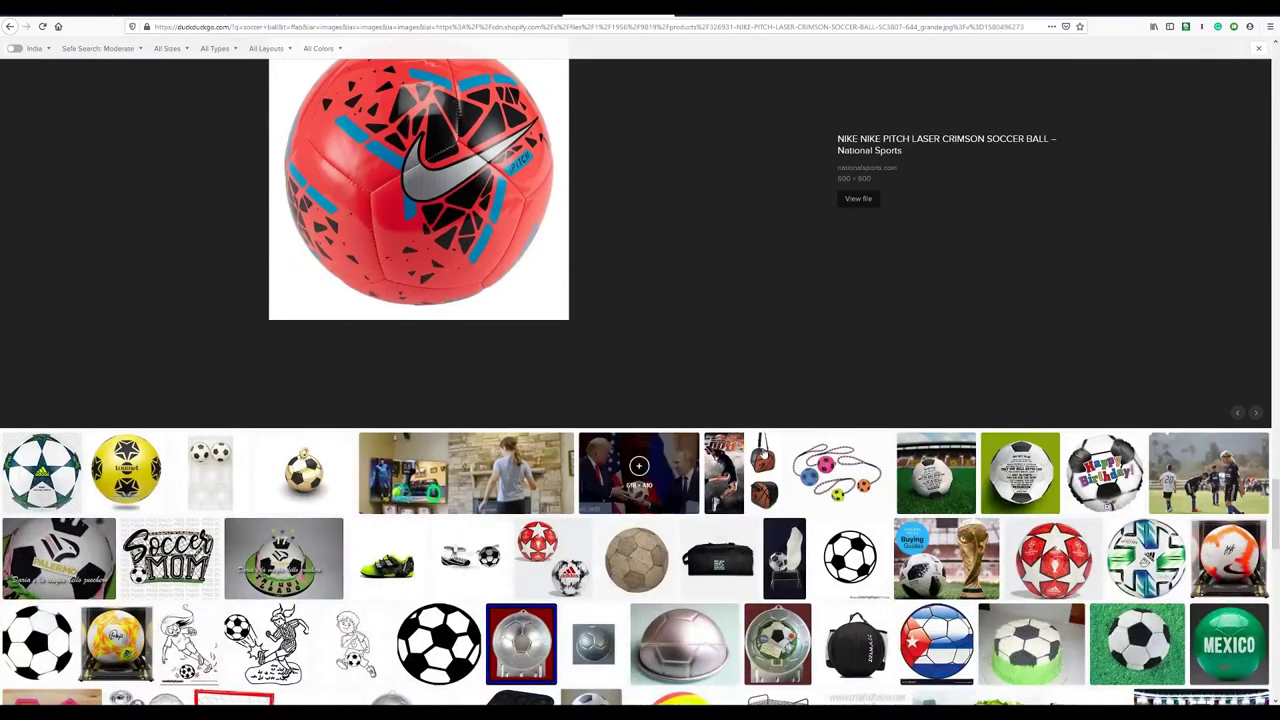
pyautogui.click(1205, 580)
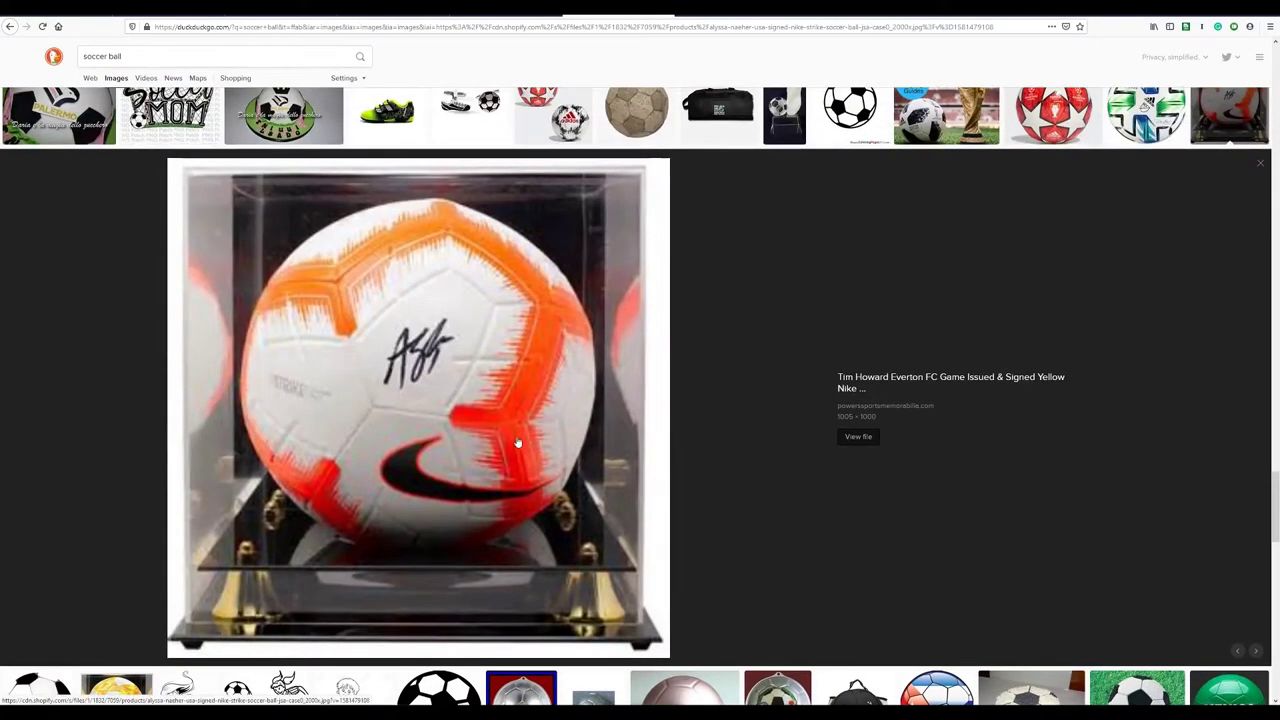
pyautogui.scroll(-2, 445, 415)
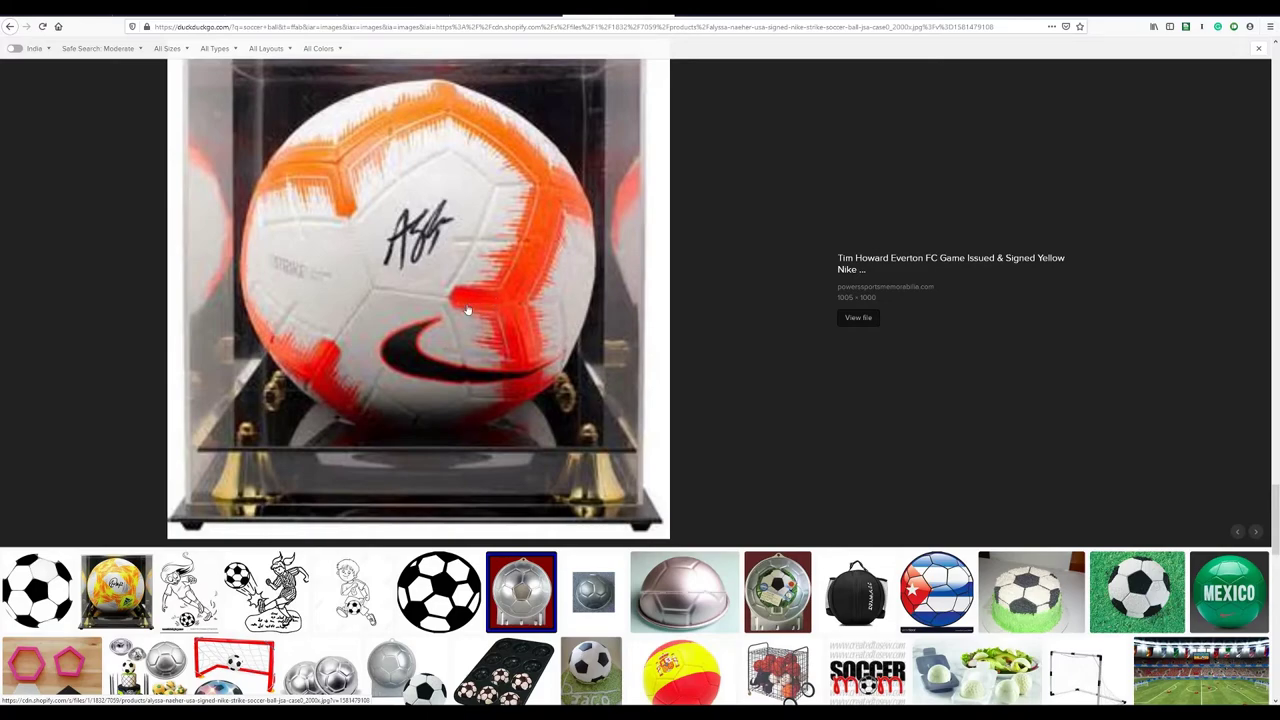
pyautogui.scroll(-3, 467, 311)
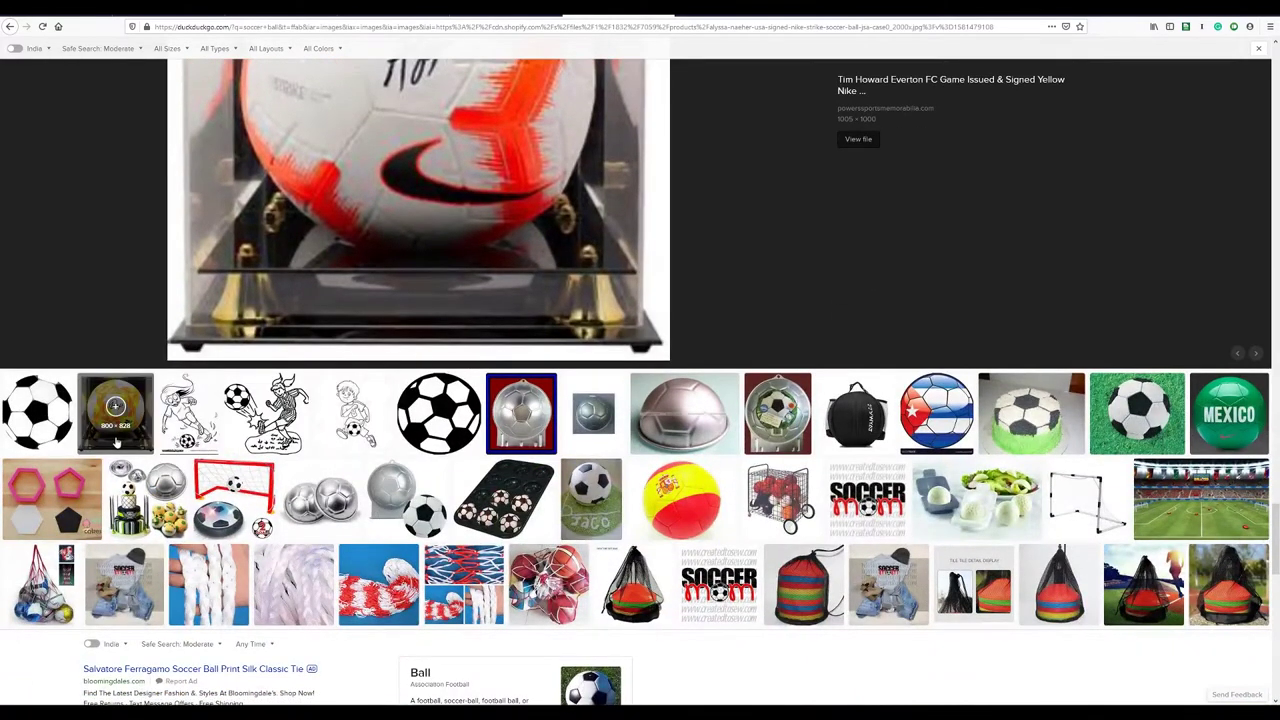
pyautogui.click(115, 441)
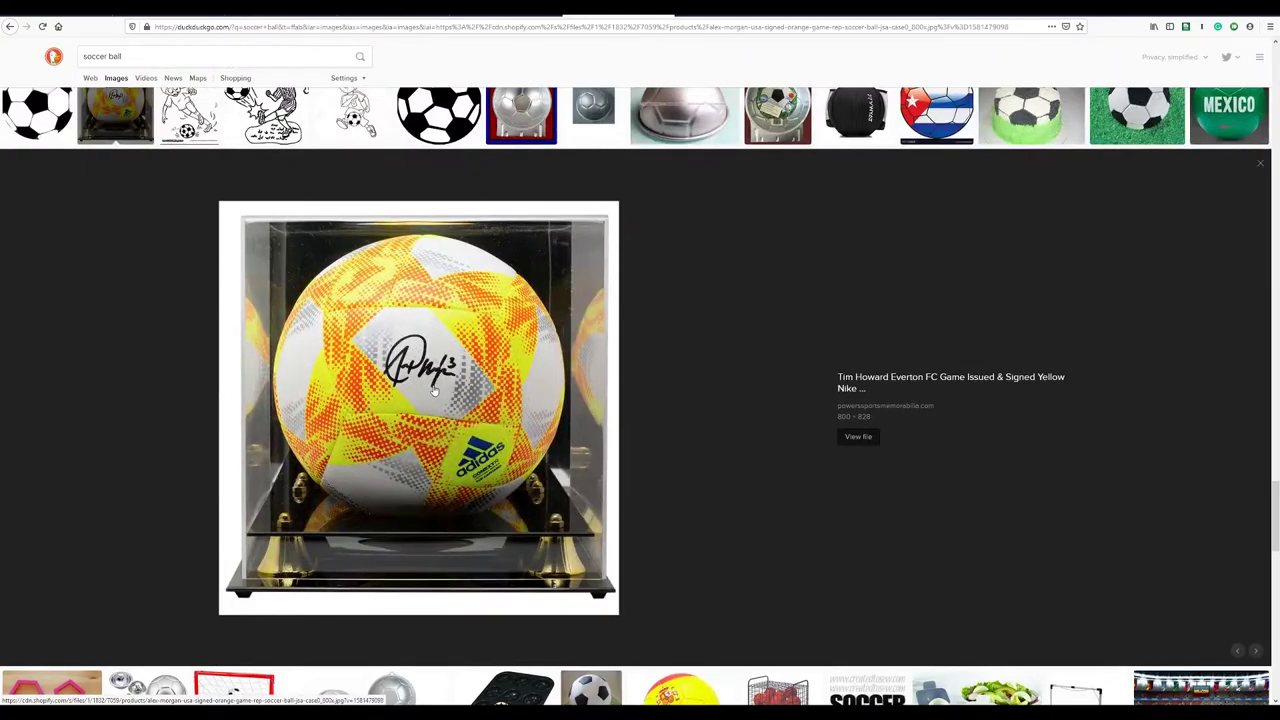
pyautogui.scroll(-5, 433, 392)
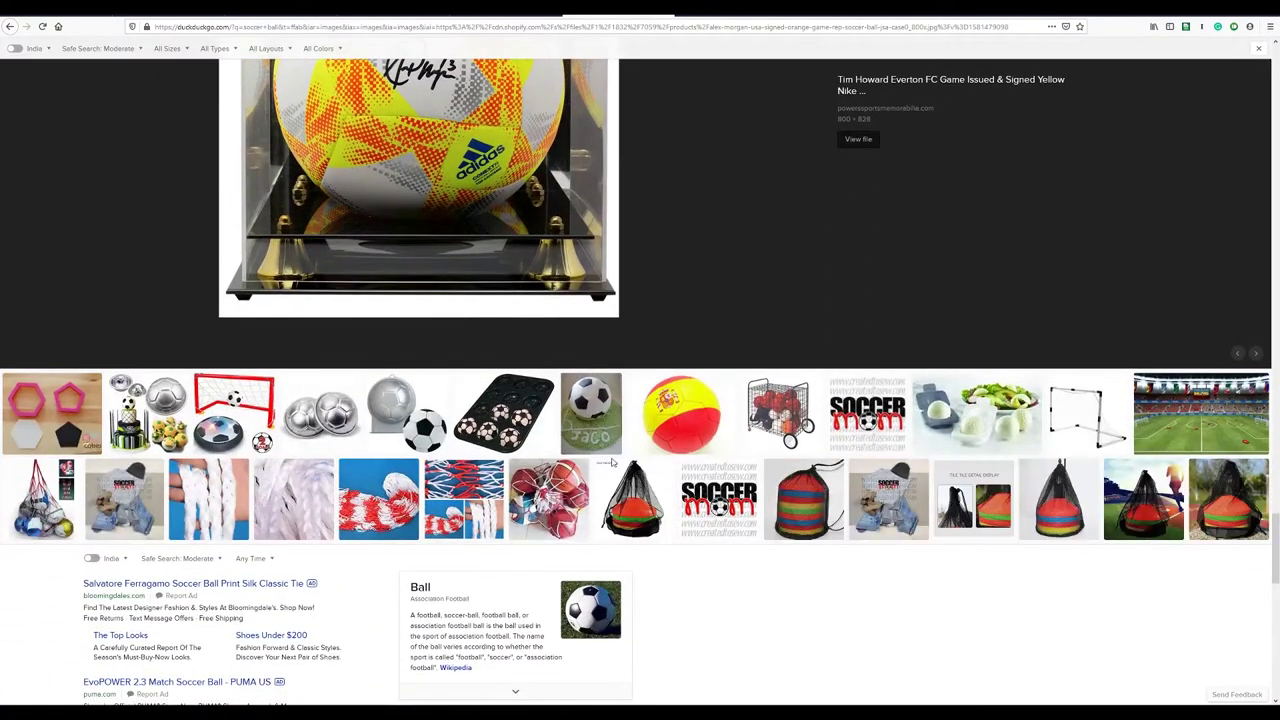
# Examine the soccer ball cake pan, the dirty 3D-model football and the black-and-green Nike ball among the image results.
pyautogui.scroll(8, 792, 510)
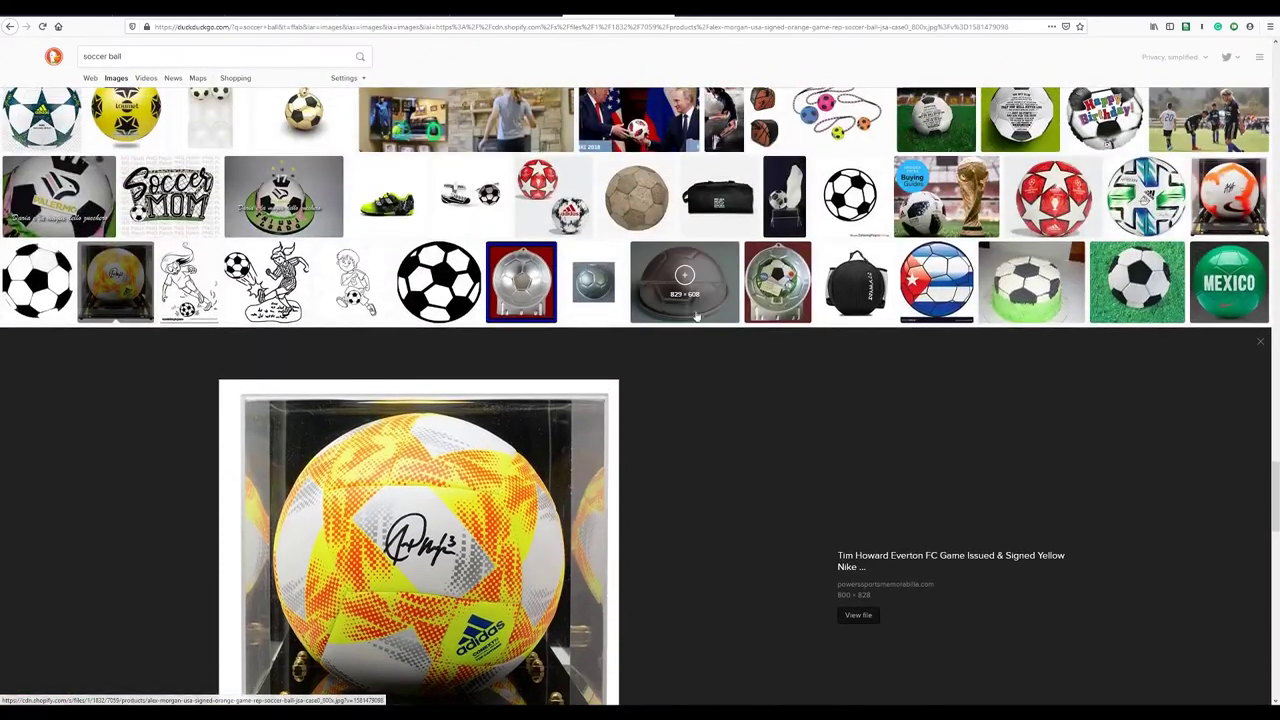
pyautogui.click(697, 316)
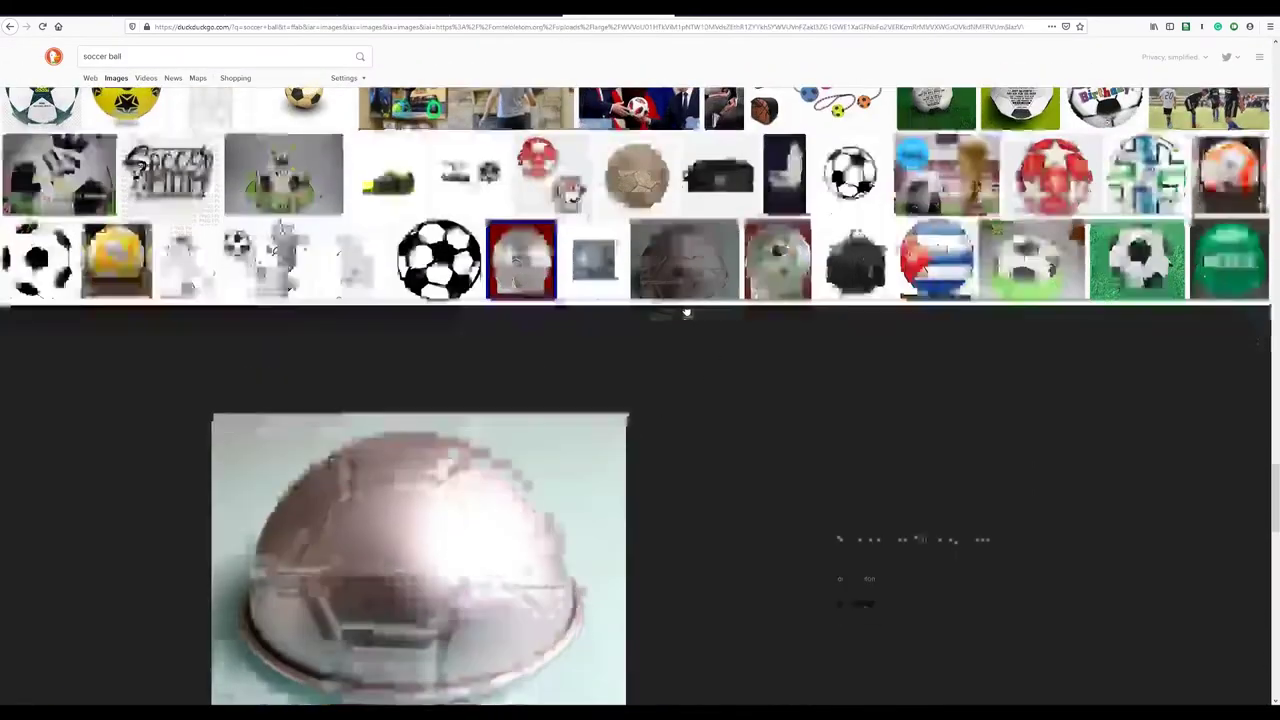
pyautogui.scroll(3, 660, 371)
pyautogui.scroll(1, 675, 382)
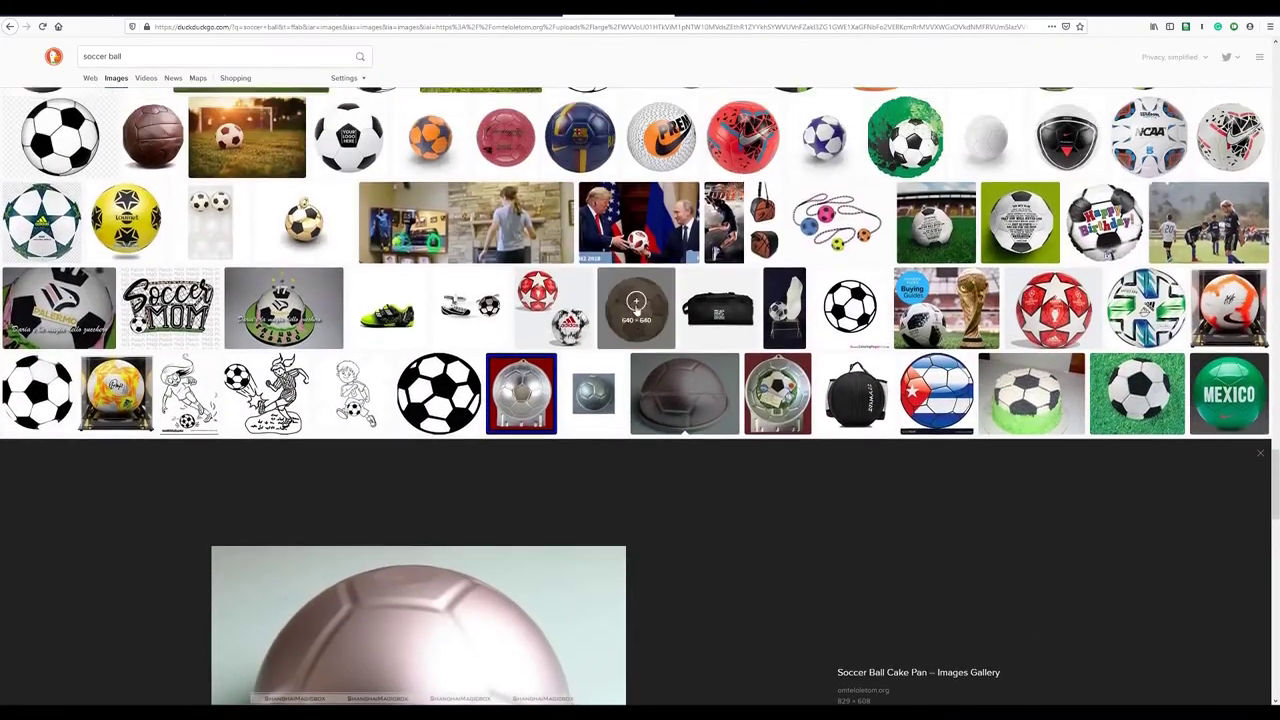
pyautogui.click(613, 320)
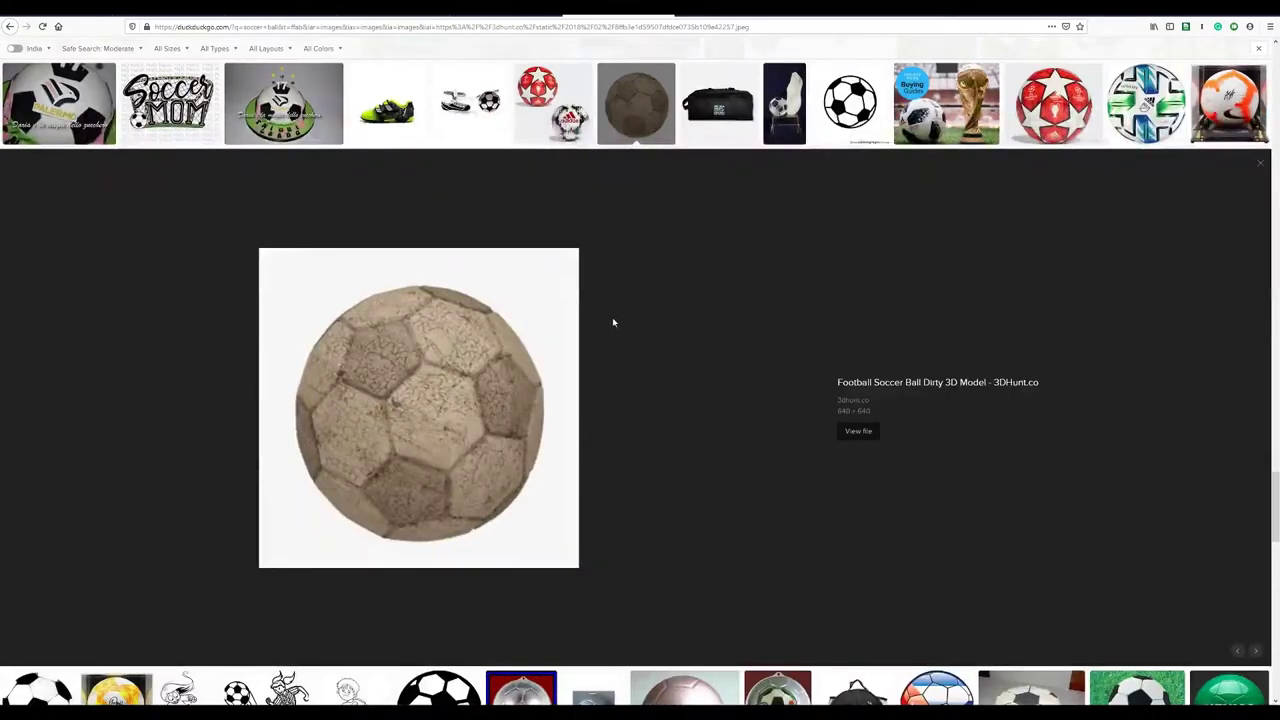
pyautogui.scroll(8, 612, 317)
pyautogui.click(775, 360)
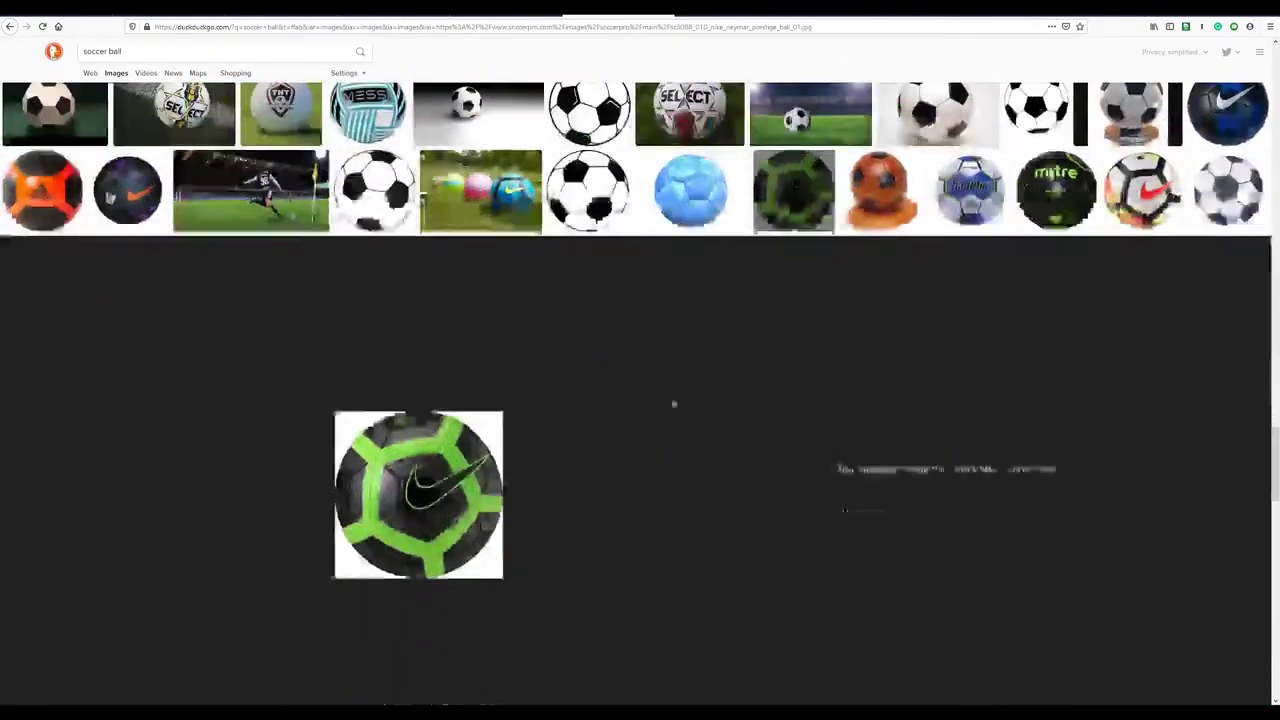
pyautogui.scroll(1, 542, 399)
pyautogui.scroll(7, 542, 399)
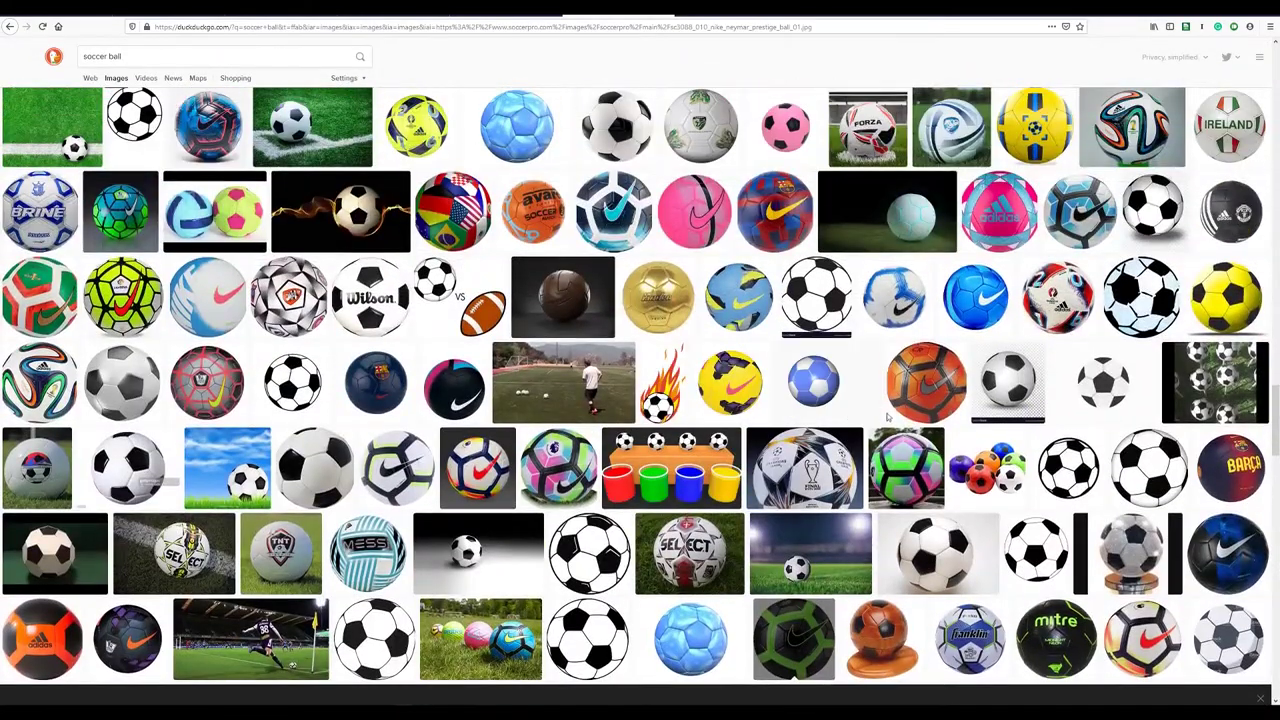
# Examine the orange Nike CR7 Prestige, adidas Starlancer V, Nike Duro Strike and two red soccer balls for their patterns and seams.
pyautogui.click(927, 383)
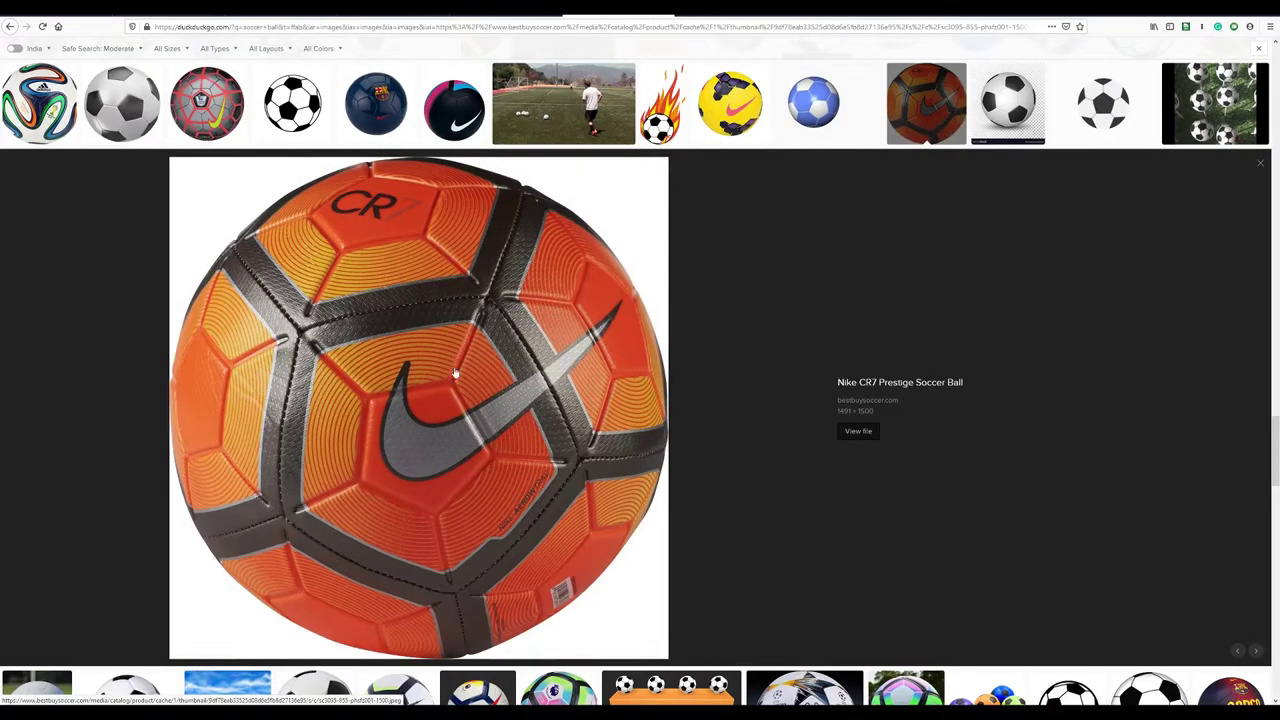
pyautogui.scroll(3, 538, 460)
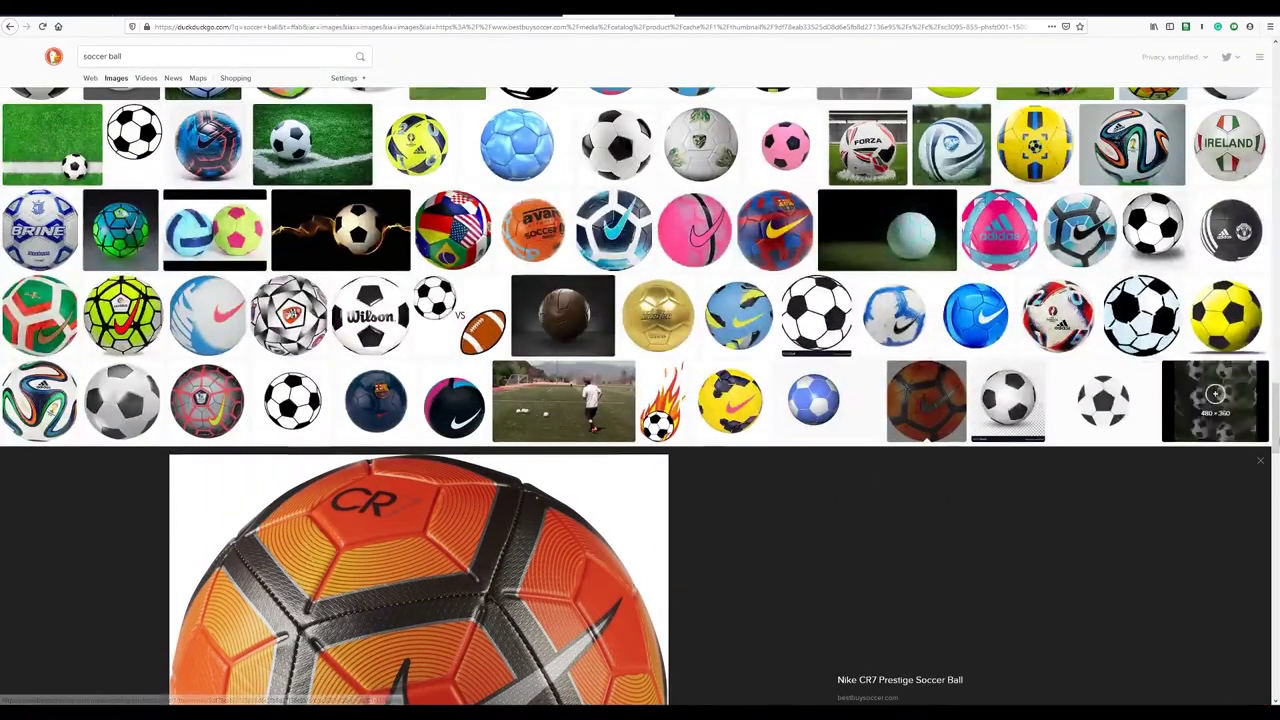
pyautogui.scroll(2, 1043, 437)
pyautogui.click(999, 467)
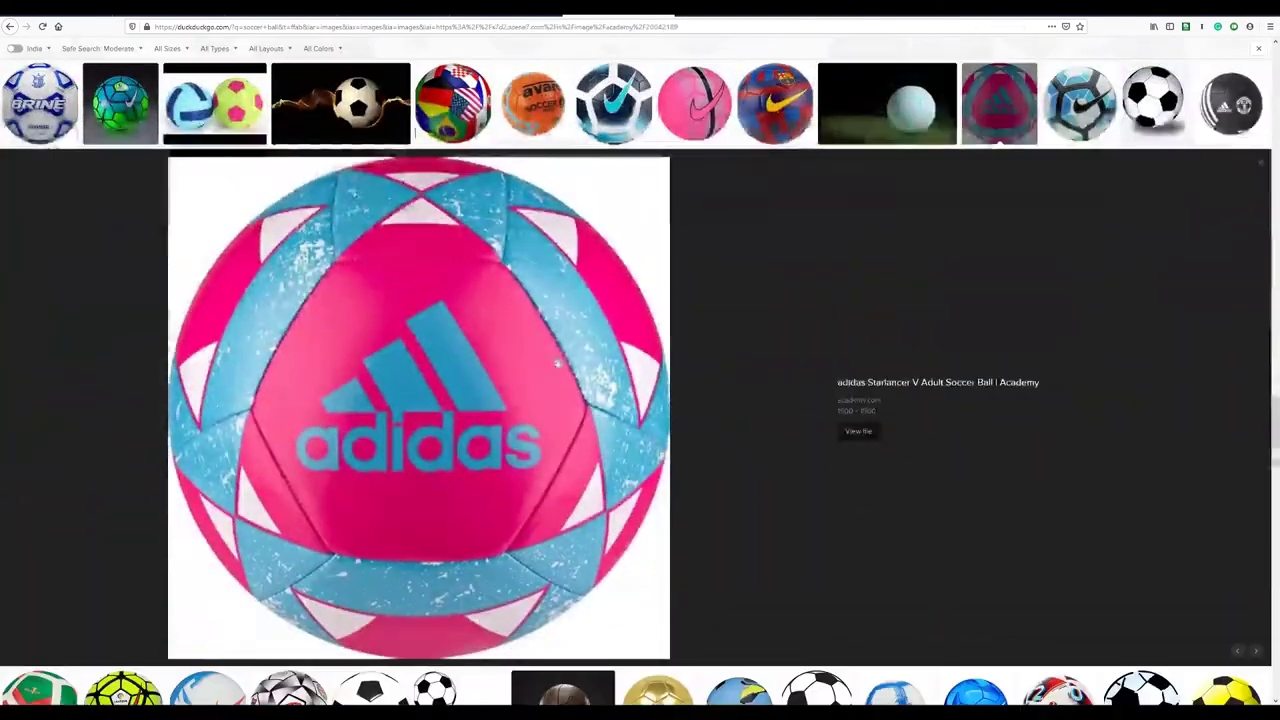
pyautogui.scroll(3, 637, 355)
pyautogui.scroll(2, 637, 355)
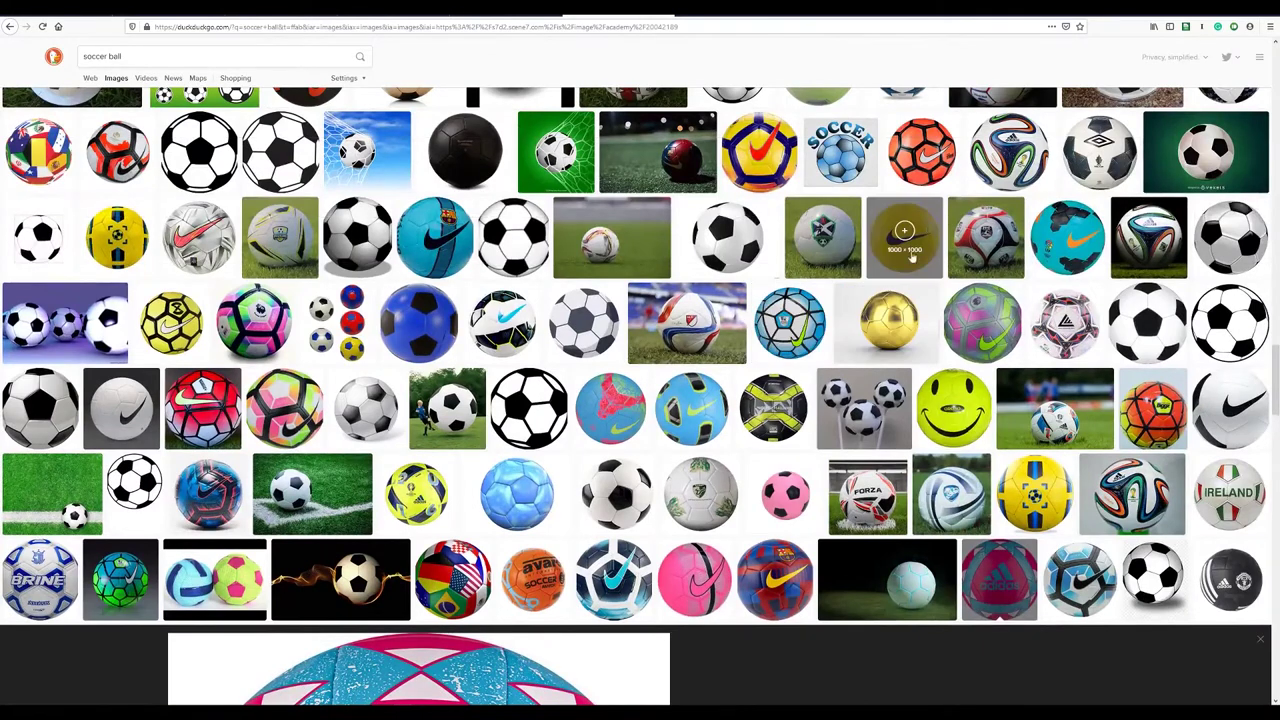
pyautogui.click(921, 150)
pyautogui.scroll(1, 635, 336)
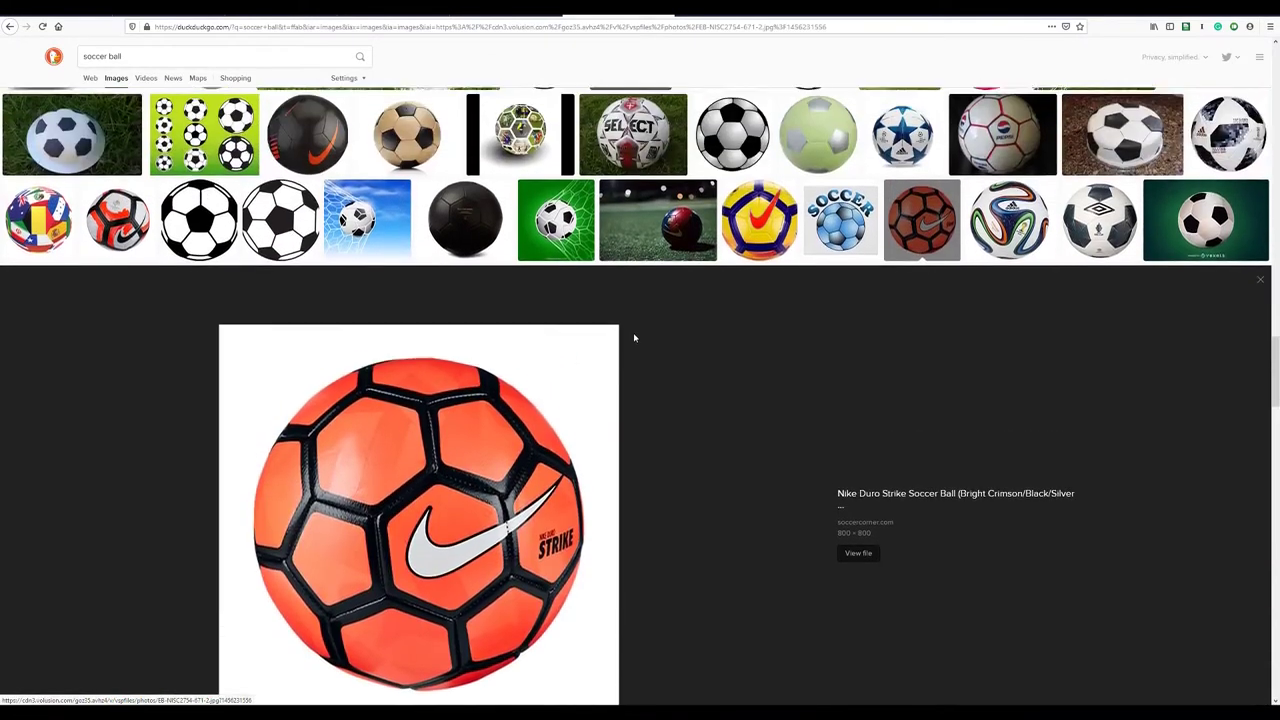
pyautogui.scroll(4, 635, 341)
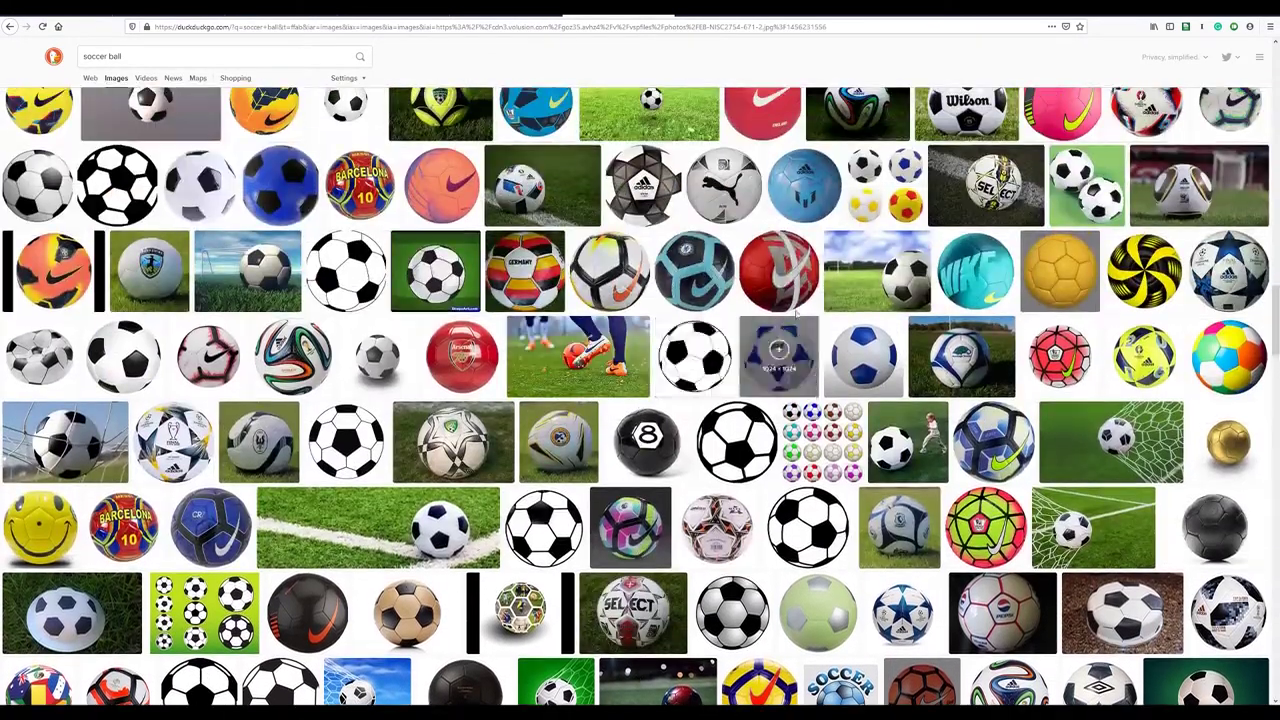
pyautogui.click(777, 357)
pyautogui.scroll(2, 567, 350)
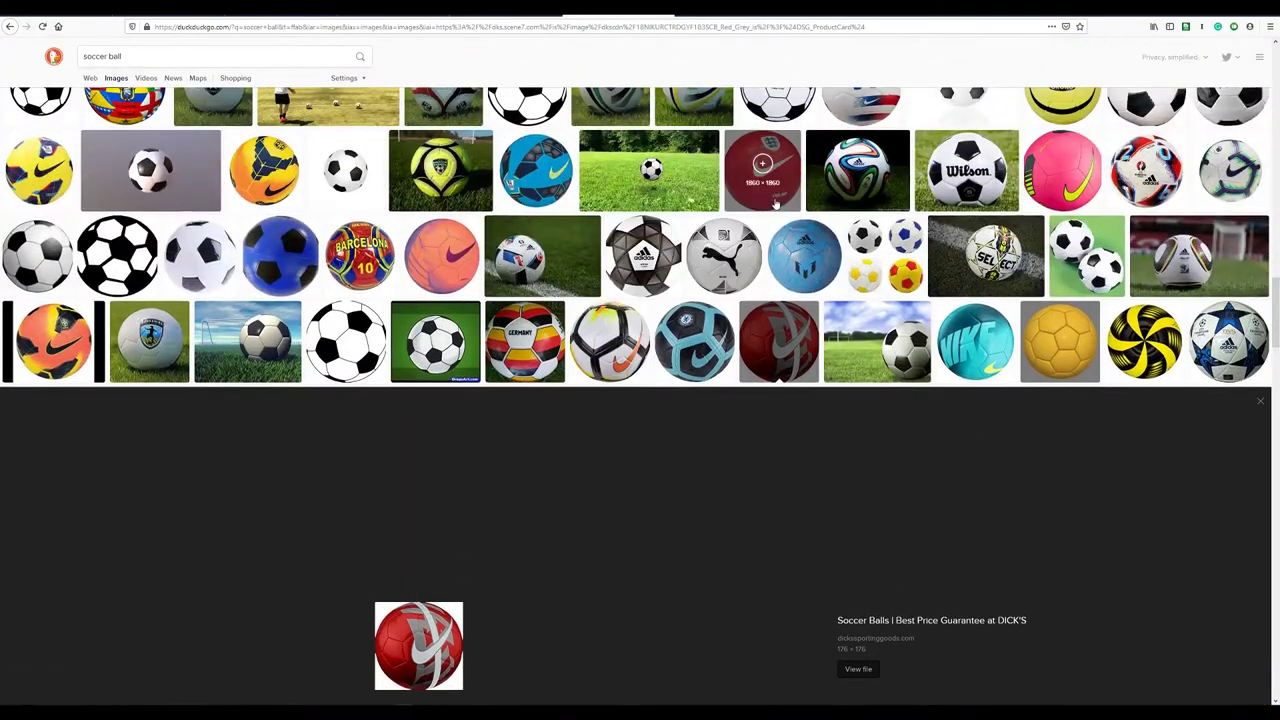
pyautogui.click(762, 168)
pyautogui.scroll(2, 658, 300)
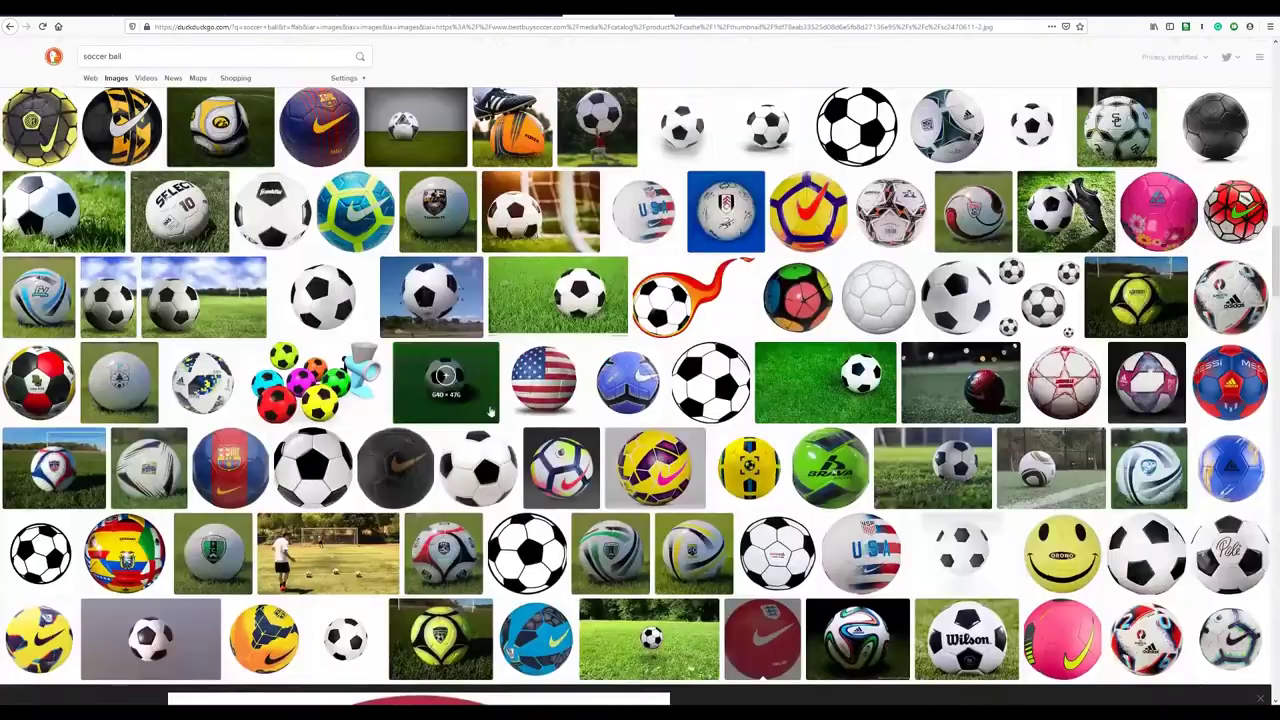
# Examine the Nike Strike Hi-vis, navy CR7 Prestige, black Nike and black leather KILLSPENCER balls for panel shapes and stitching.
pyautogui.click(595, 350)
pyautogui.scroll(-2, 595, 350)
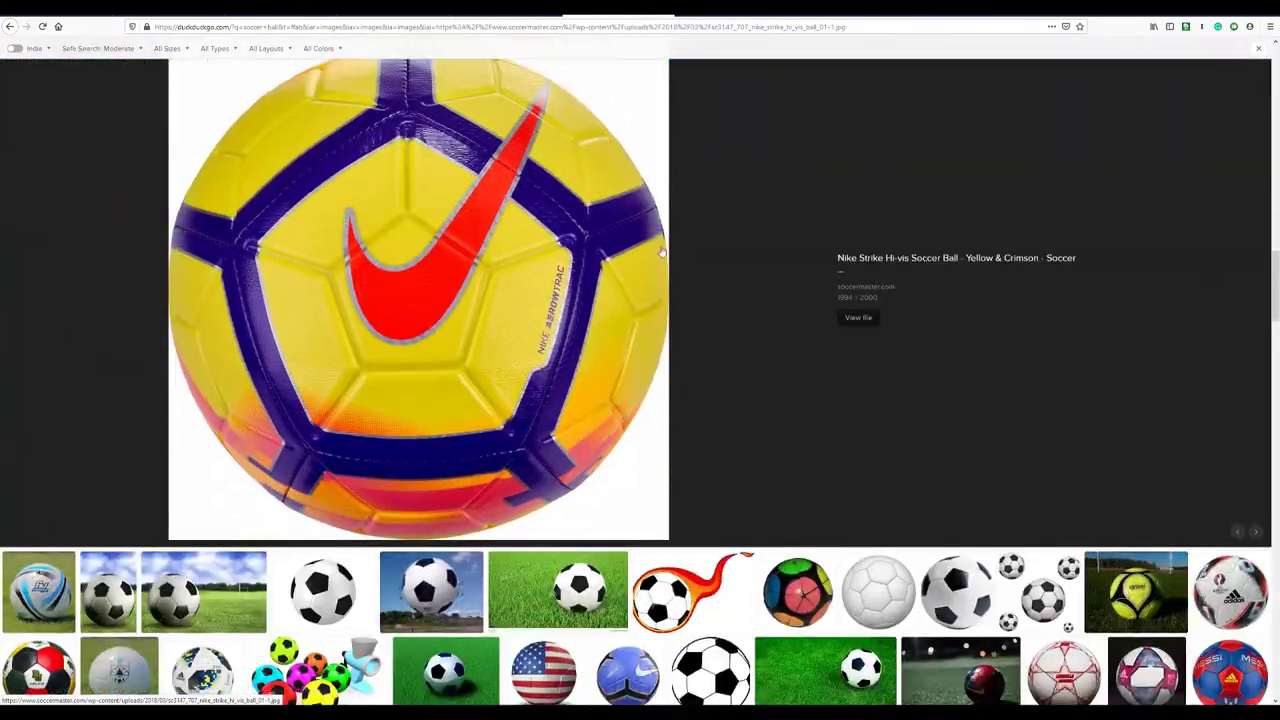
pyautogui.scroll(5, 499, 367)
pyautogui.click(989, 290)
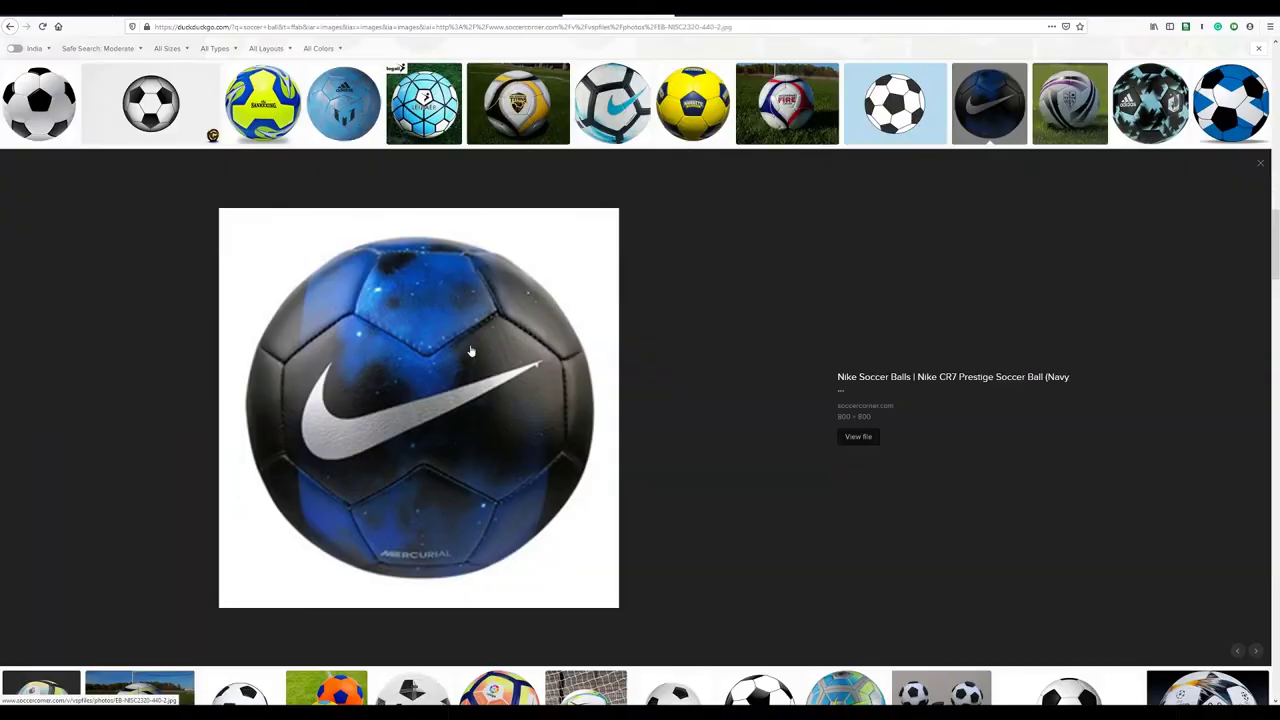
pyautogui.click(1150, 103)
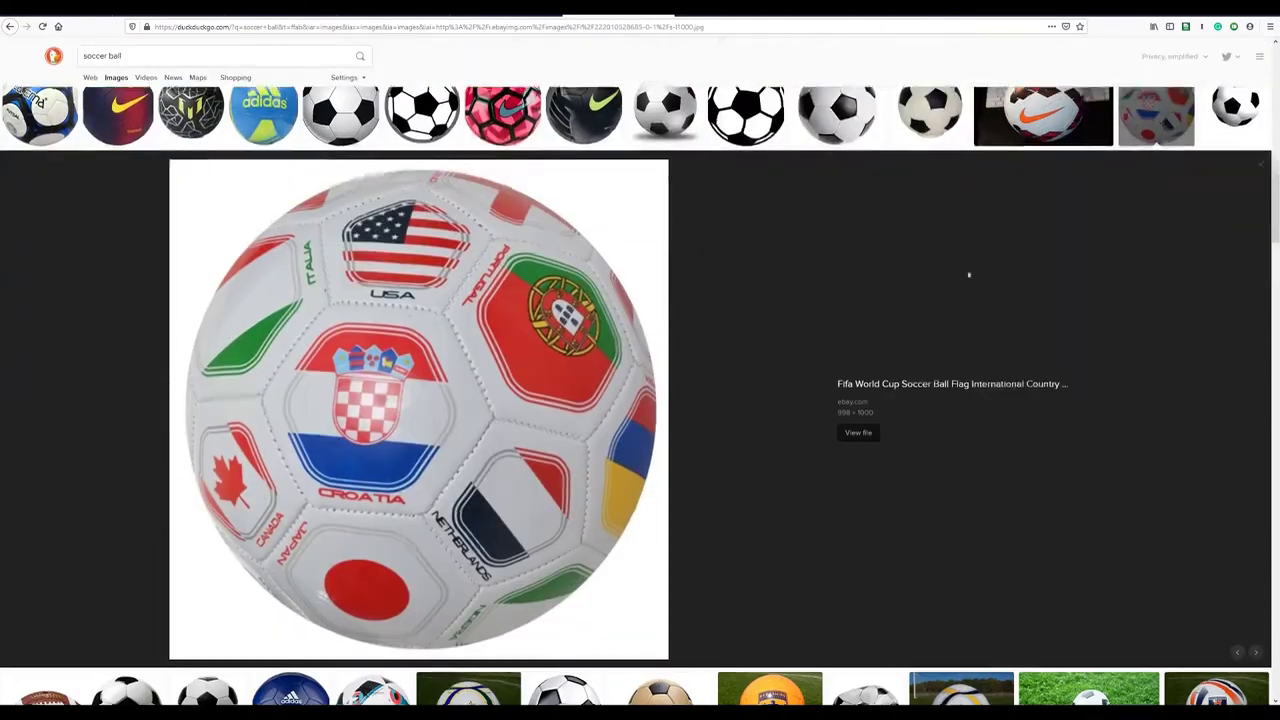
pyautogui.click(590, 118)
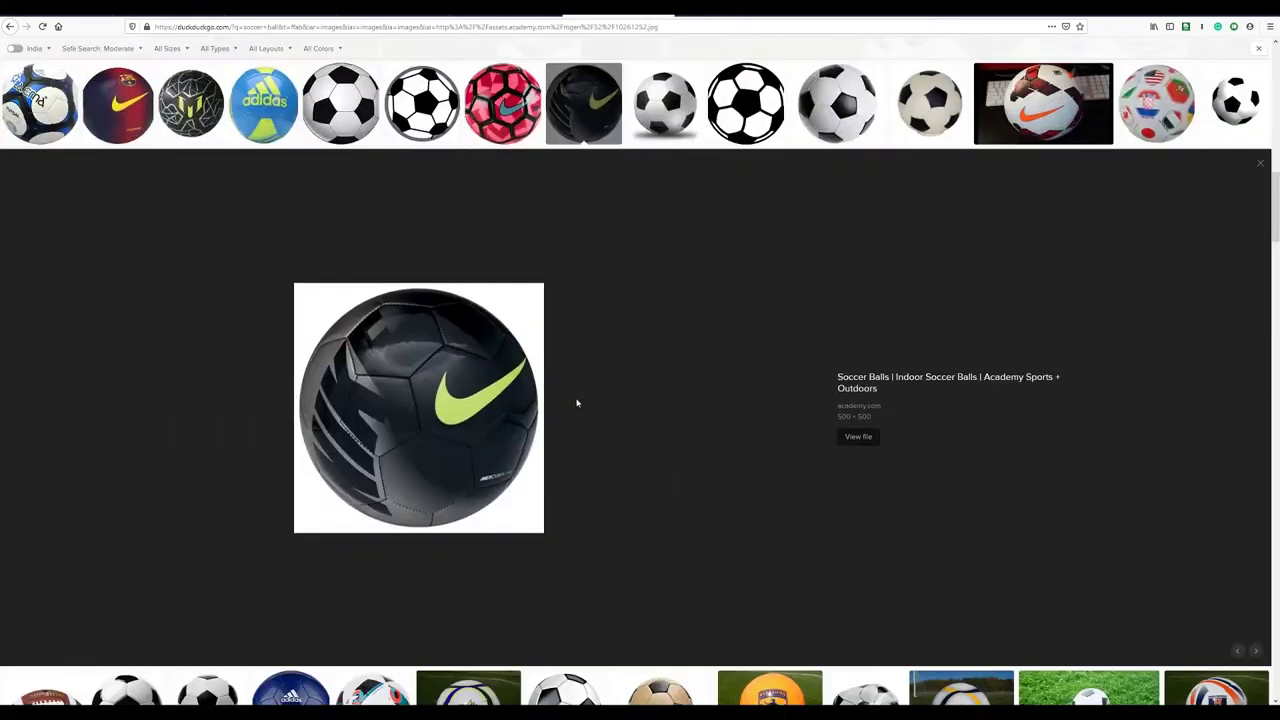
pyautogui.scroll(5, 583, 360)
pyautogui.click(643, 316)
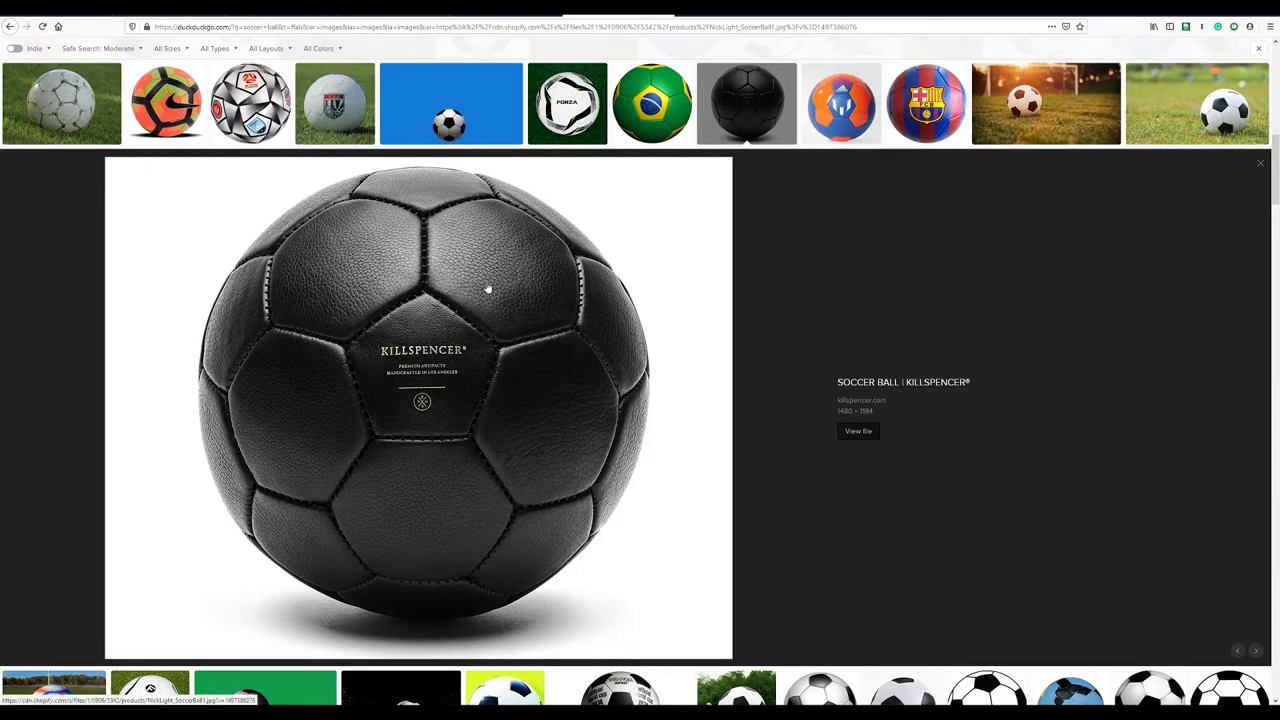
pyautogui.scroll(-3, 505, 307)
pyautogui.scroll(5, 509, 371)
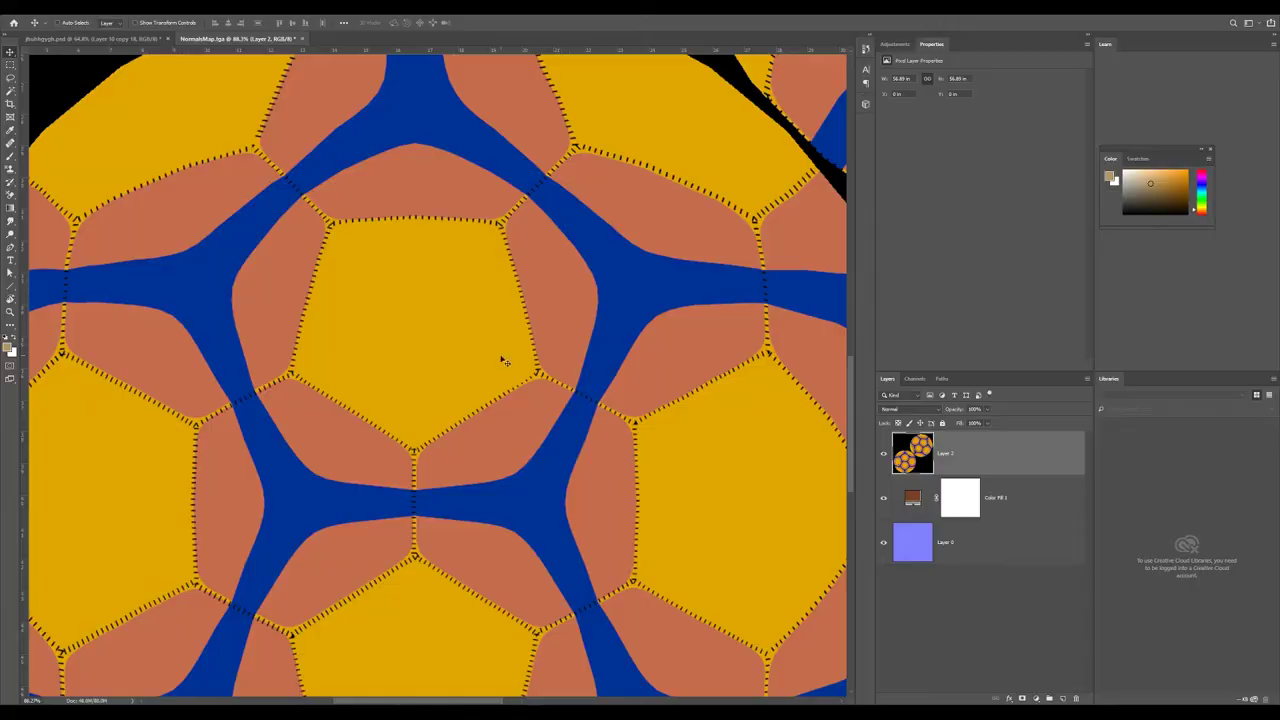
# Try the Magic Wand on the yellow panels, switching Contiguous on for the central pentagon.
pyautogui.scroll(-4, 510, 365)
pyautogui.scroll(3, 480, 346)
pyautogui.scroll(1, 474, 343)
pyautogui.scroll(-1, 478, 349)
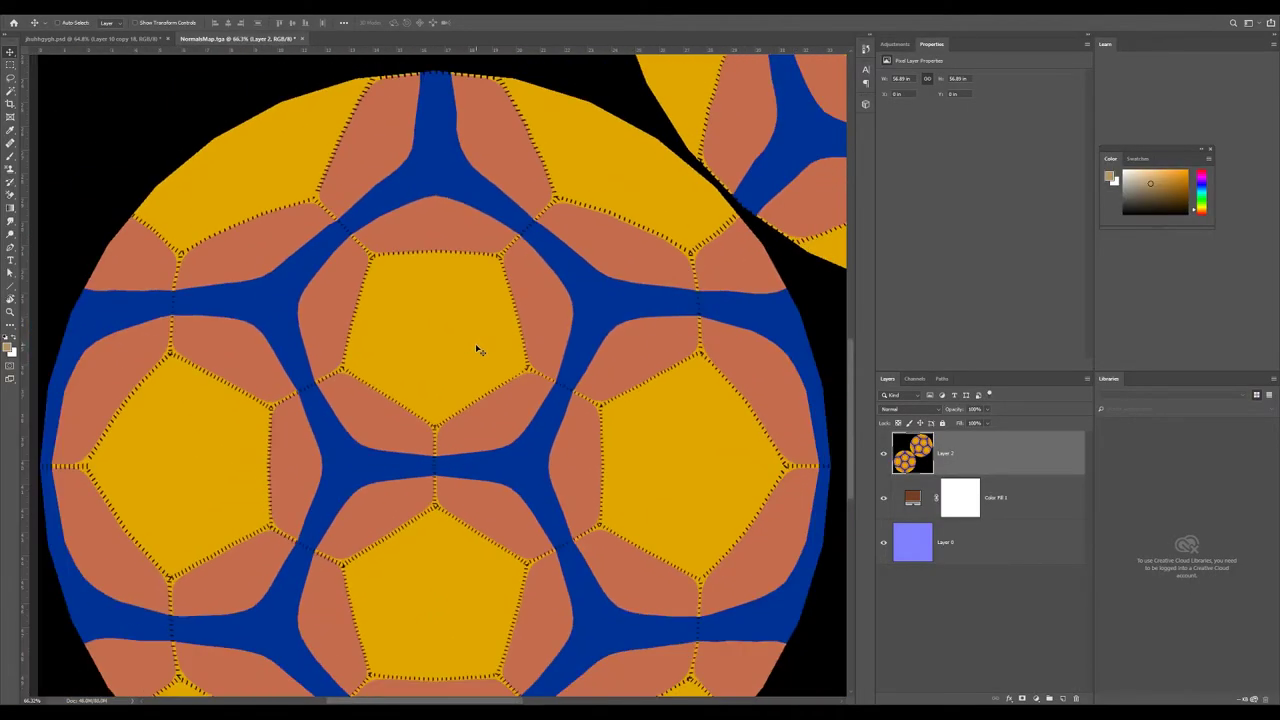
pyautogui.scroll(-1, 478, 349)
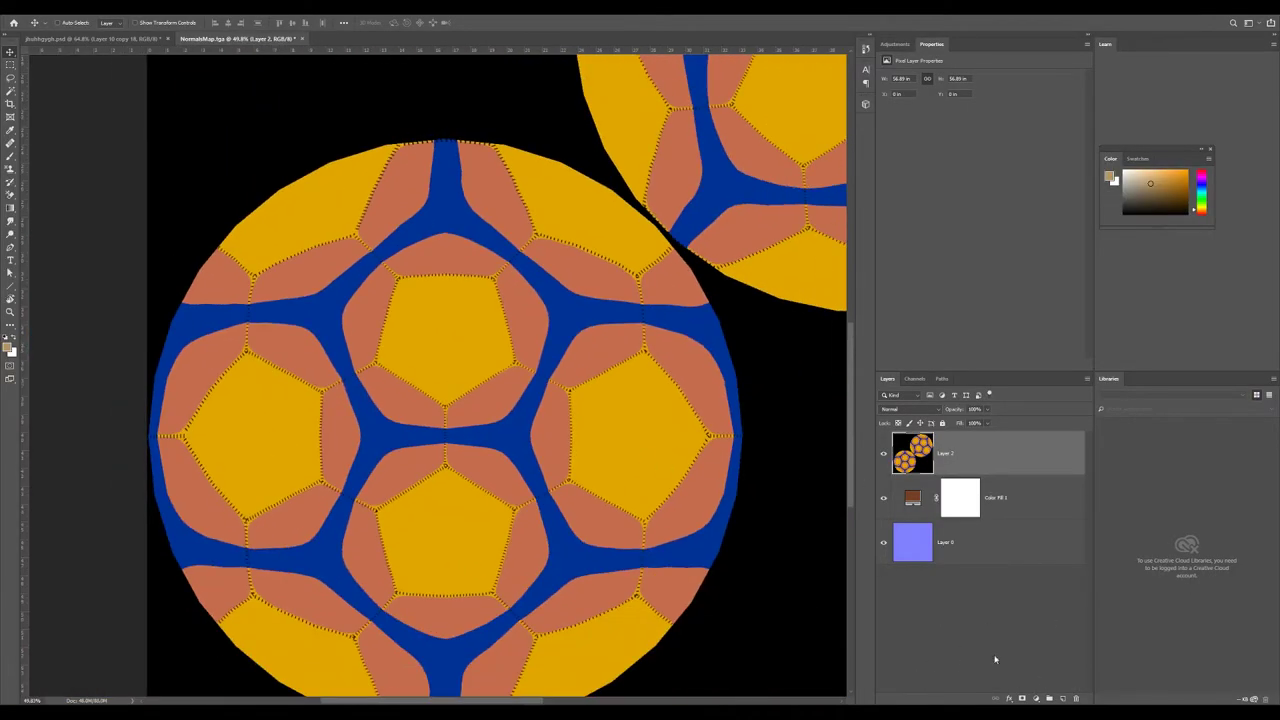
pyautogui.press('w')
pyautogui.scroll(1, 465, 328)
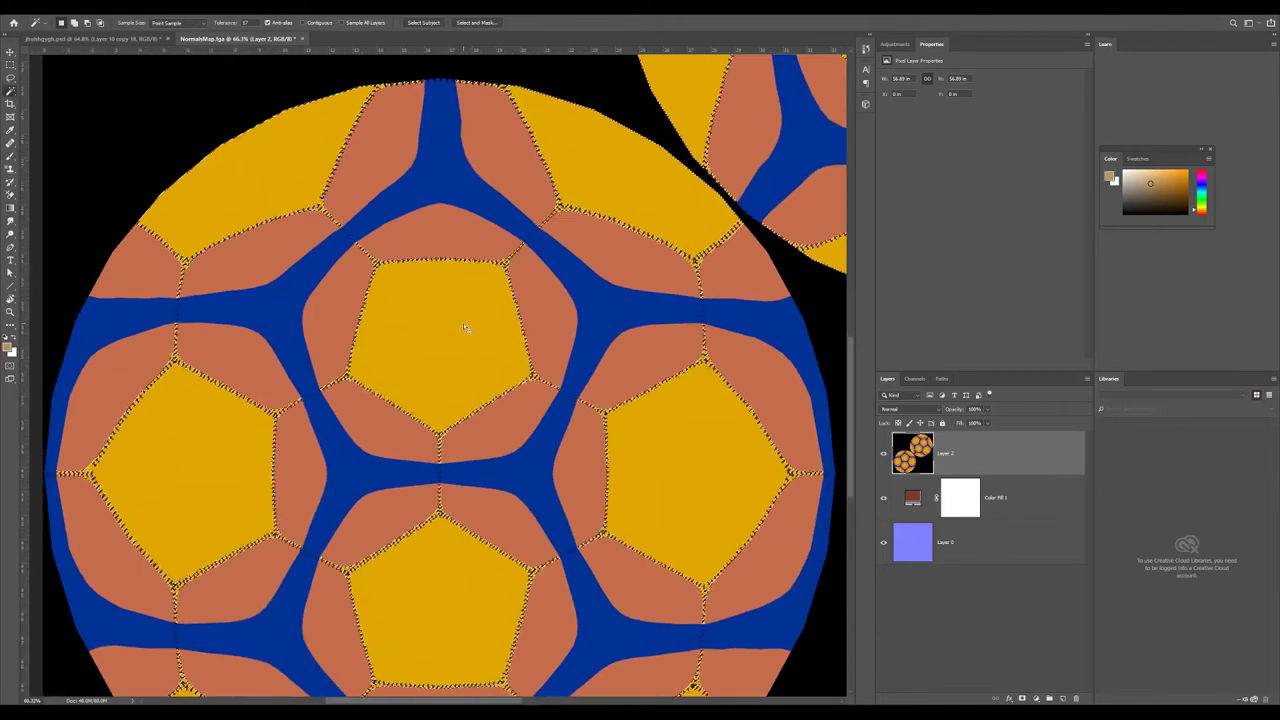
pyautogui.scroll(5, 500, 295)
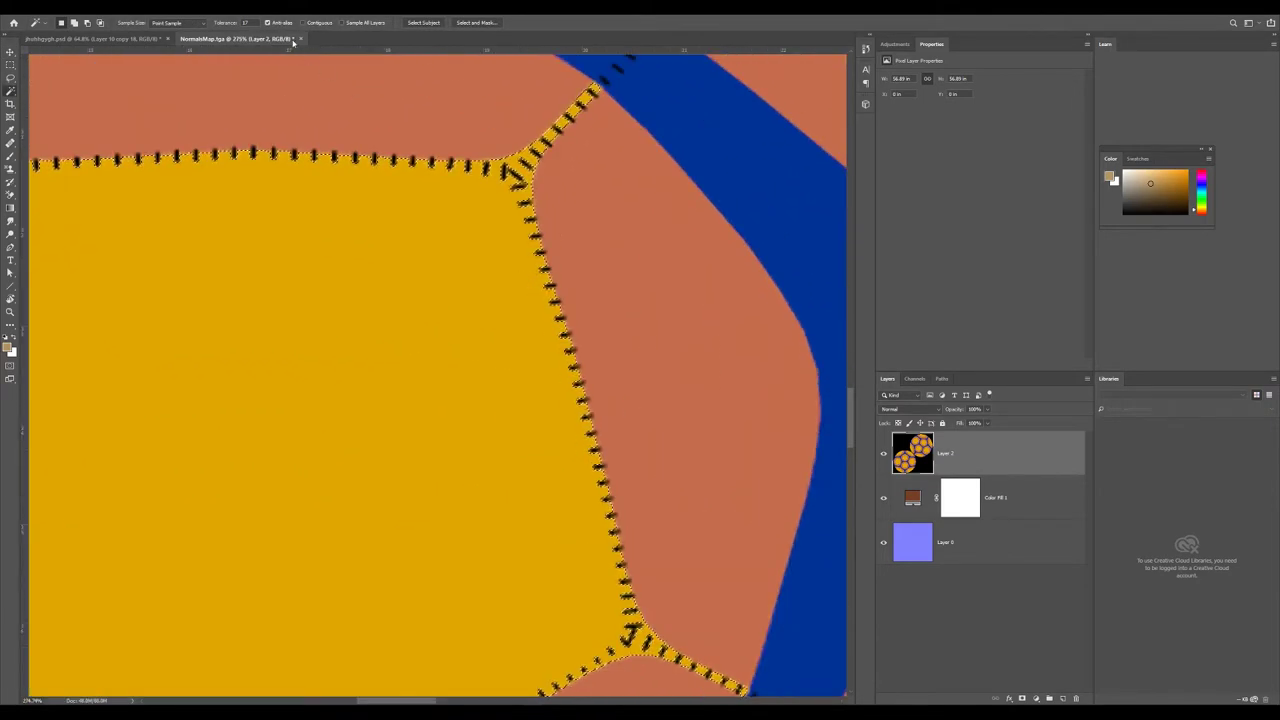
pyautogui.scroll(-3, 367, 185)
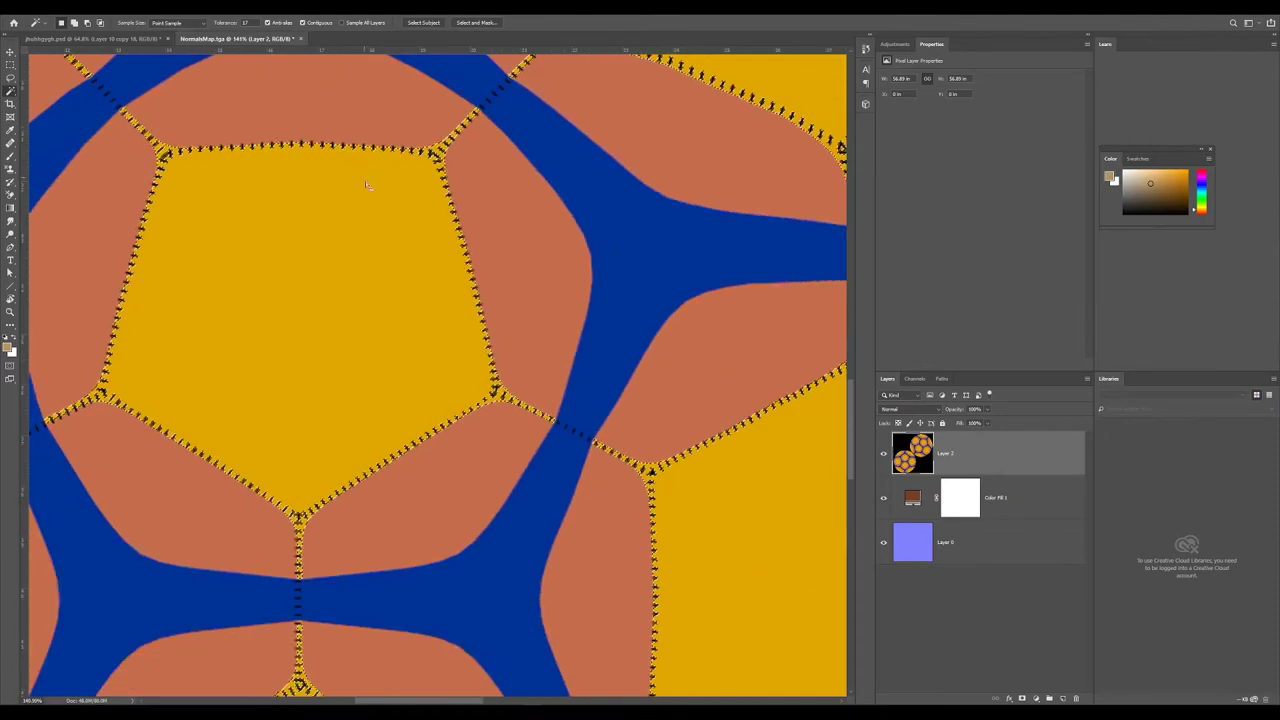
pyautogui.scroll(-2, 425, 238)
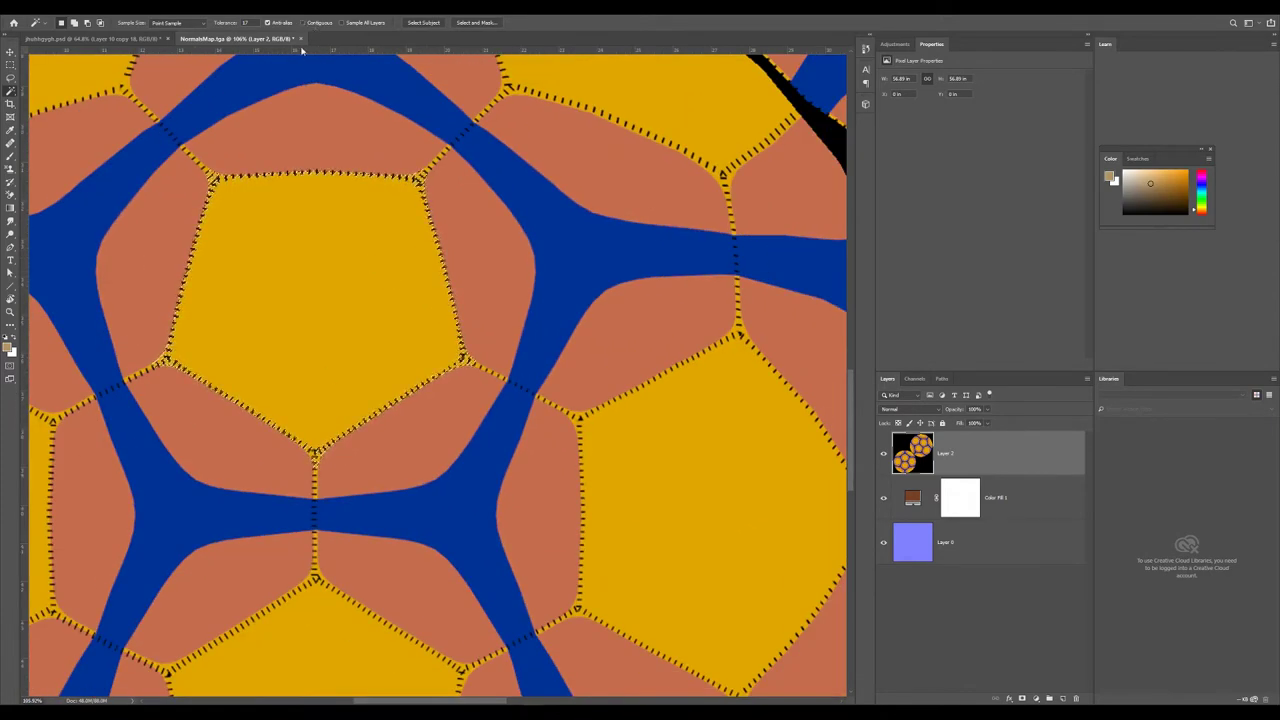
# Select all yellow panel areas across both ball halves with the Magic Wand, Contiguous off.
pyautogui.rightClick(10, 90)
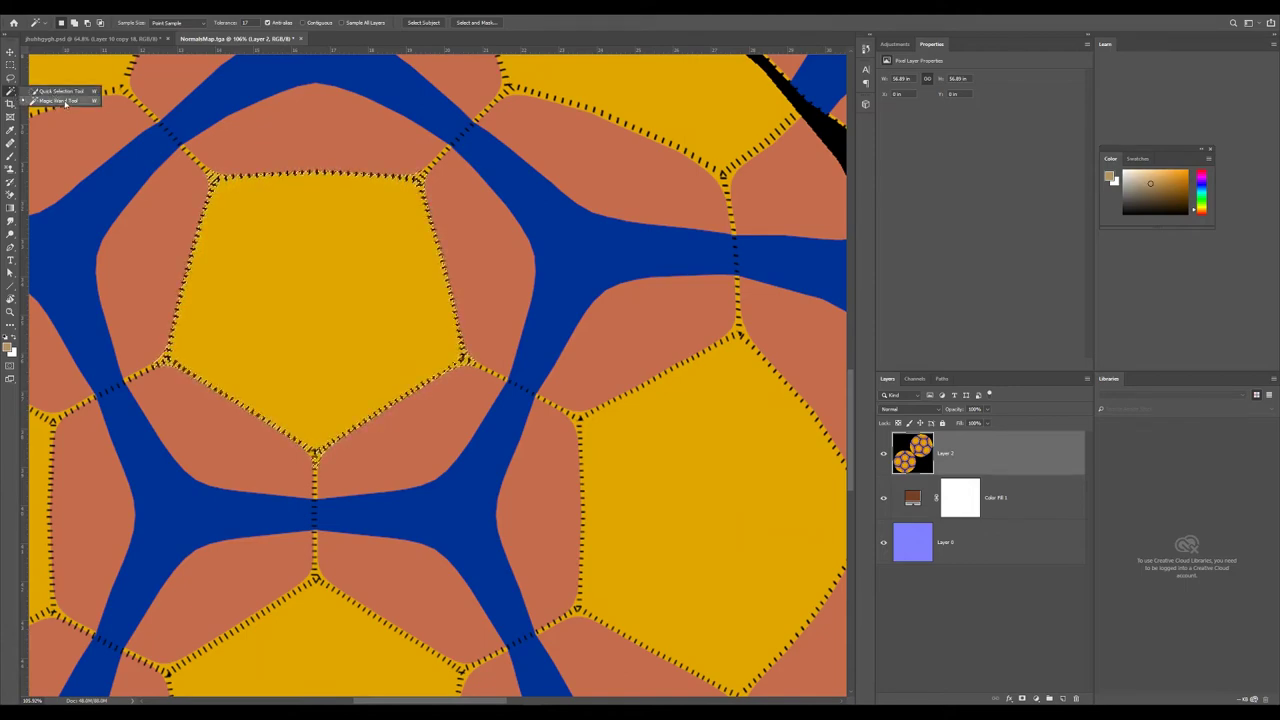
pyautogui.click(60, 101)
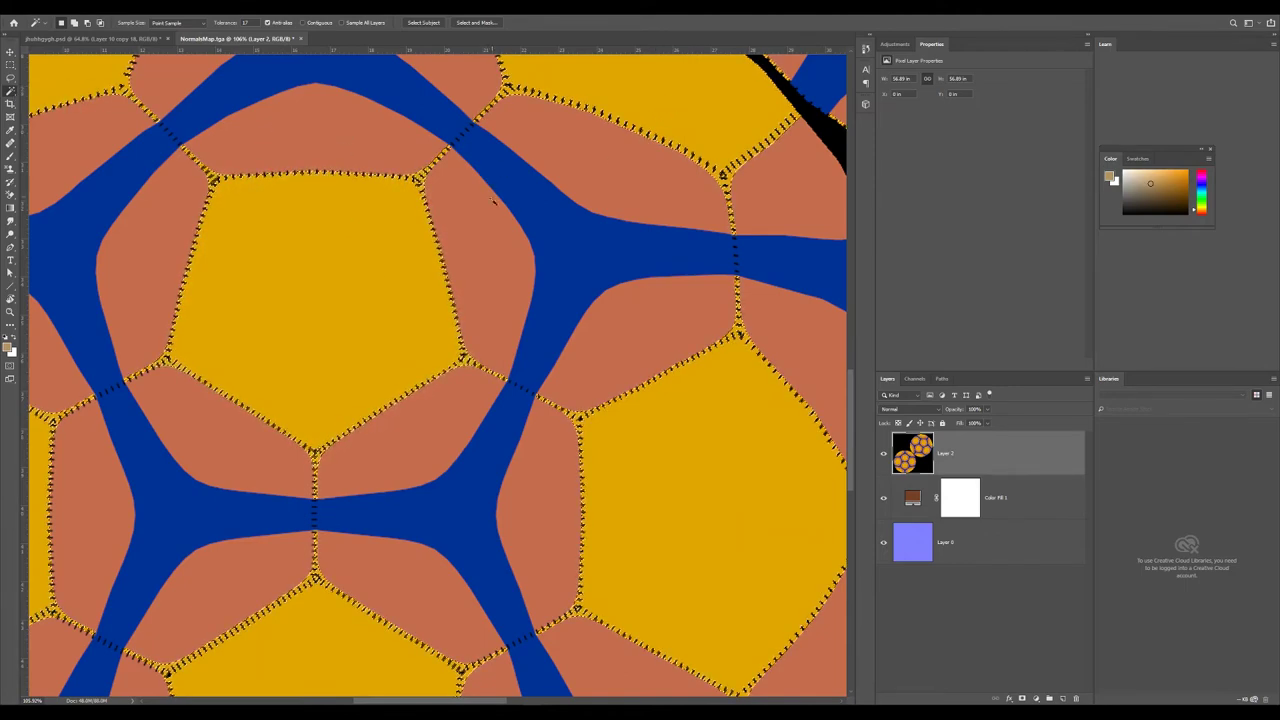
pyautogui.moveTo(494, 202); pyautogui.dragTo(430, 205)
pyautogui.moveTo(651, 242); pyautogui.dragTo(470, 400)
pyautogui.moveTo(545, 294); pyautogui.dragTo(569, 294)
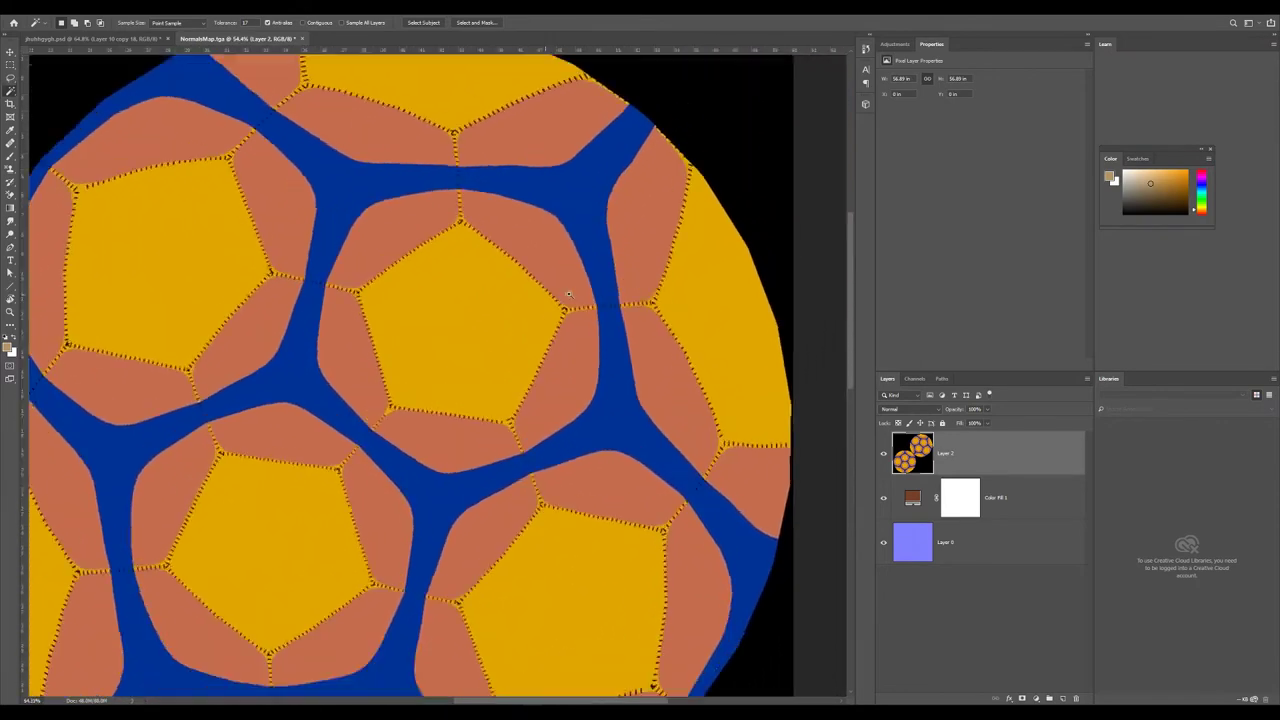
pyautogui.scroll(3, 568, 294)
# Add a Solid Color fill layer over the selected yellow panels in dark grey #2b2724.
pyautogui.click(1049, 698)
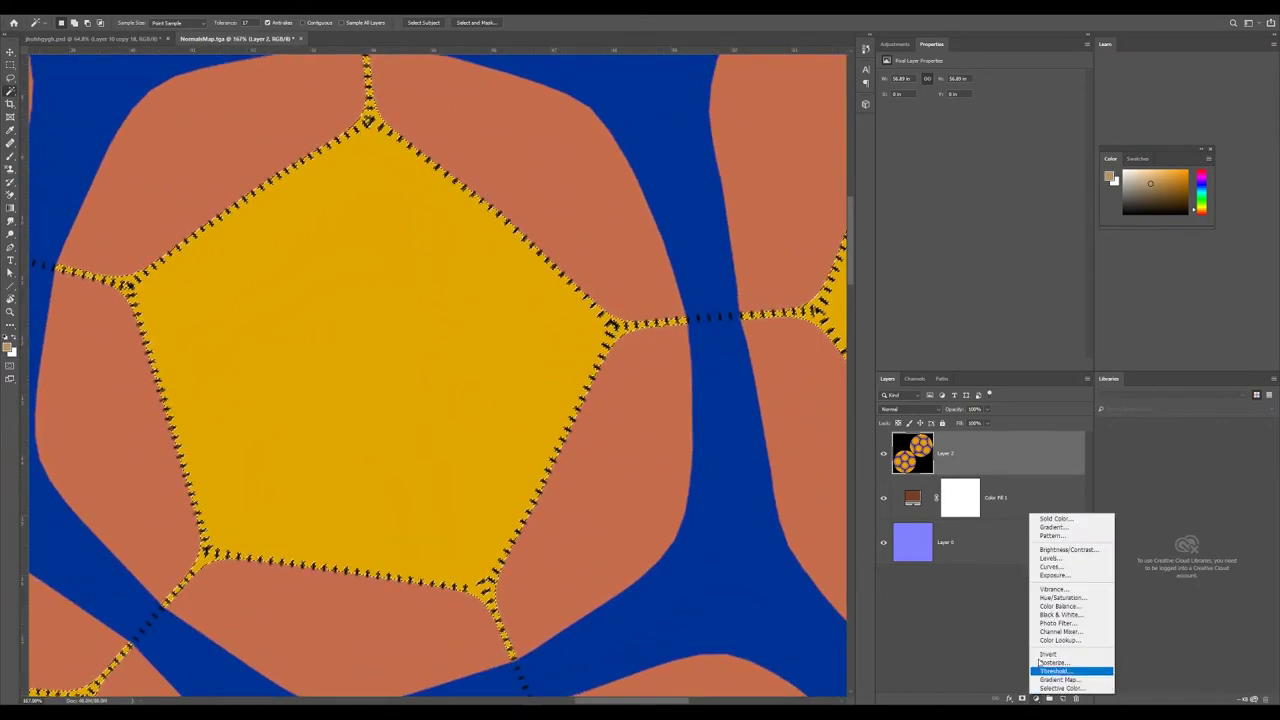
pyautogui.click(1056, 518)
pyautogui.moveTo(718, 371)
pyautogui.mouseDown()
pyautogui.moveTo(722, 286)
pyautogui.moveTo(820, 353)
pyautogui.moveTo(712, 375)
pyautogui.mouseUp()
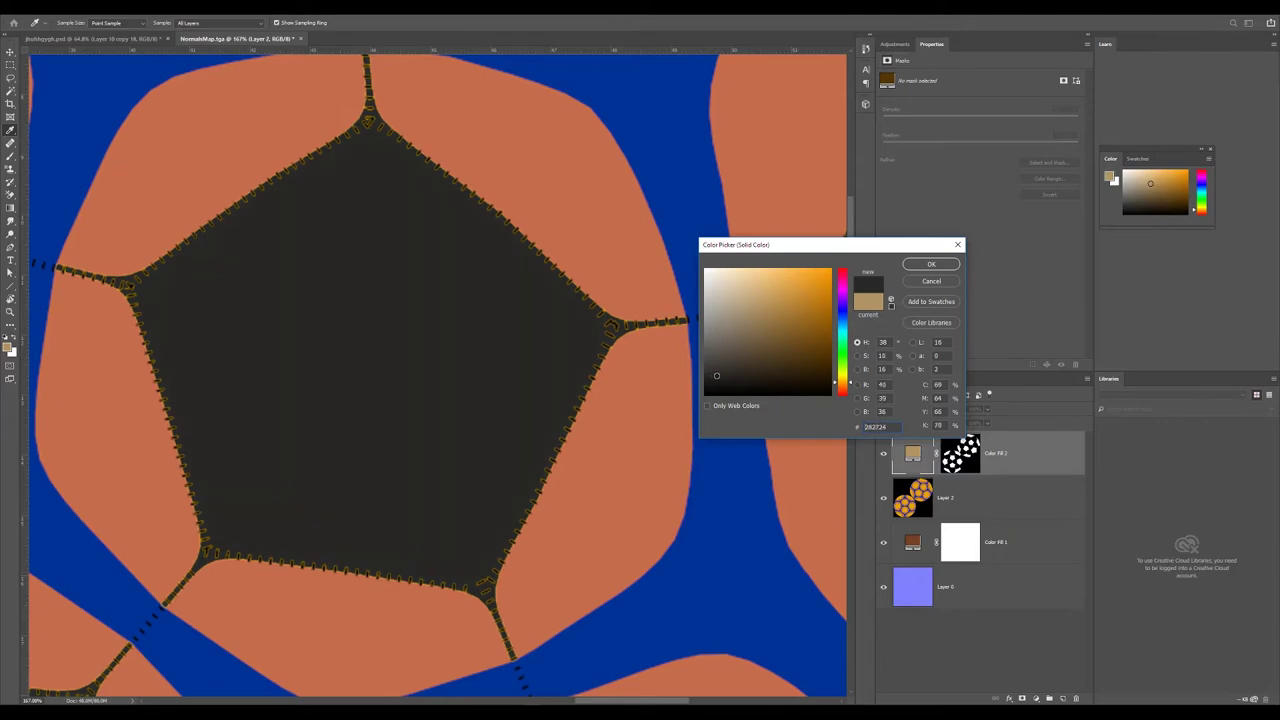
pyautogui.click(931, 264)
# Select all the orange-brown panel areas on the colour-coded Layer 2 with the Magic Wand.
pyautogui.scroll(-5, 520, 330)
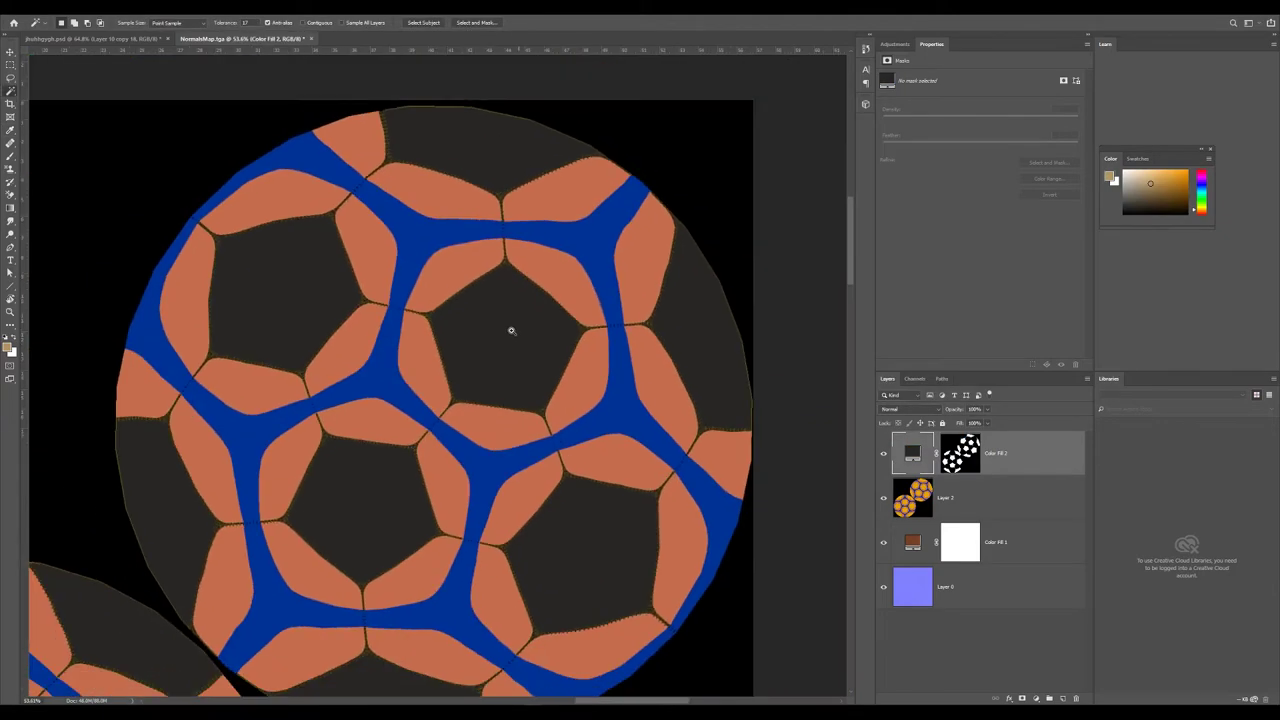
pyautogui.scroll(3, 500, 337)
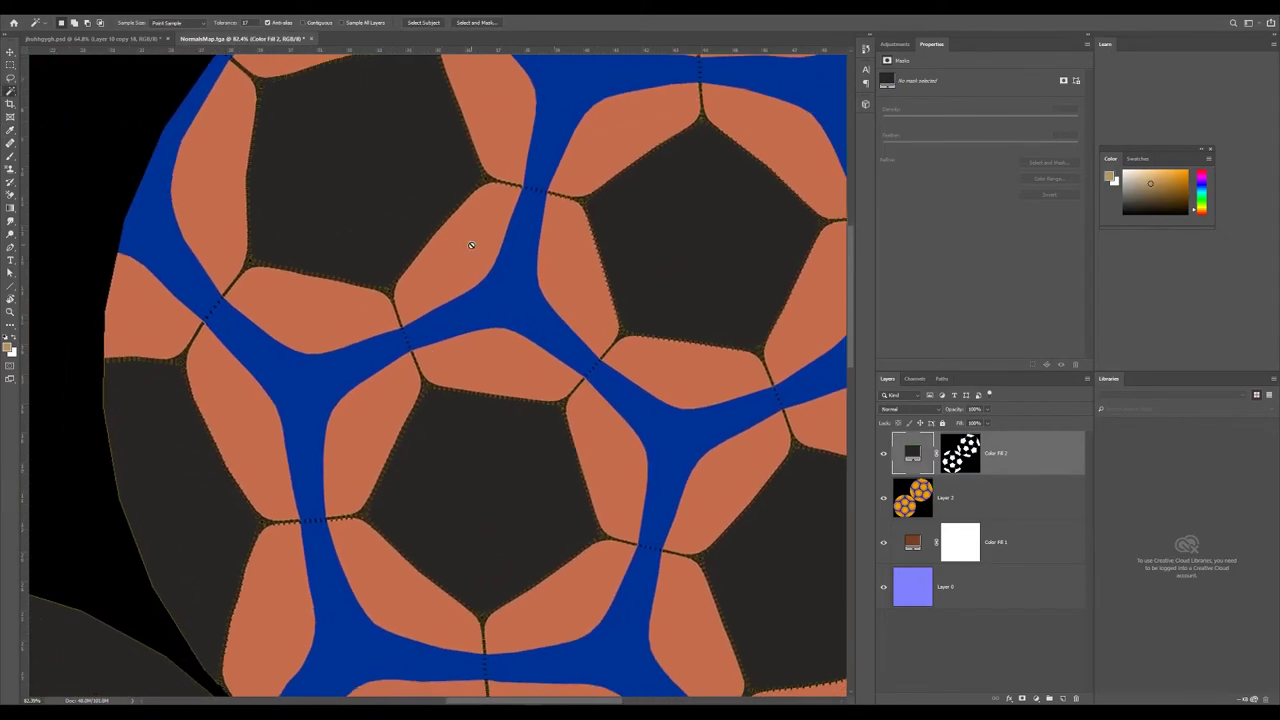
pyautogui.click(960, 488)
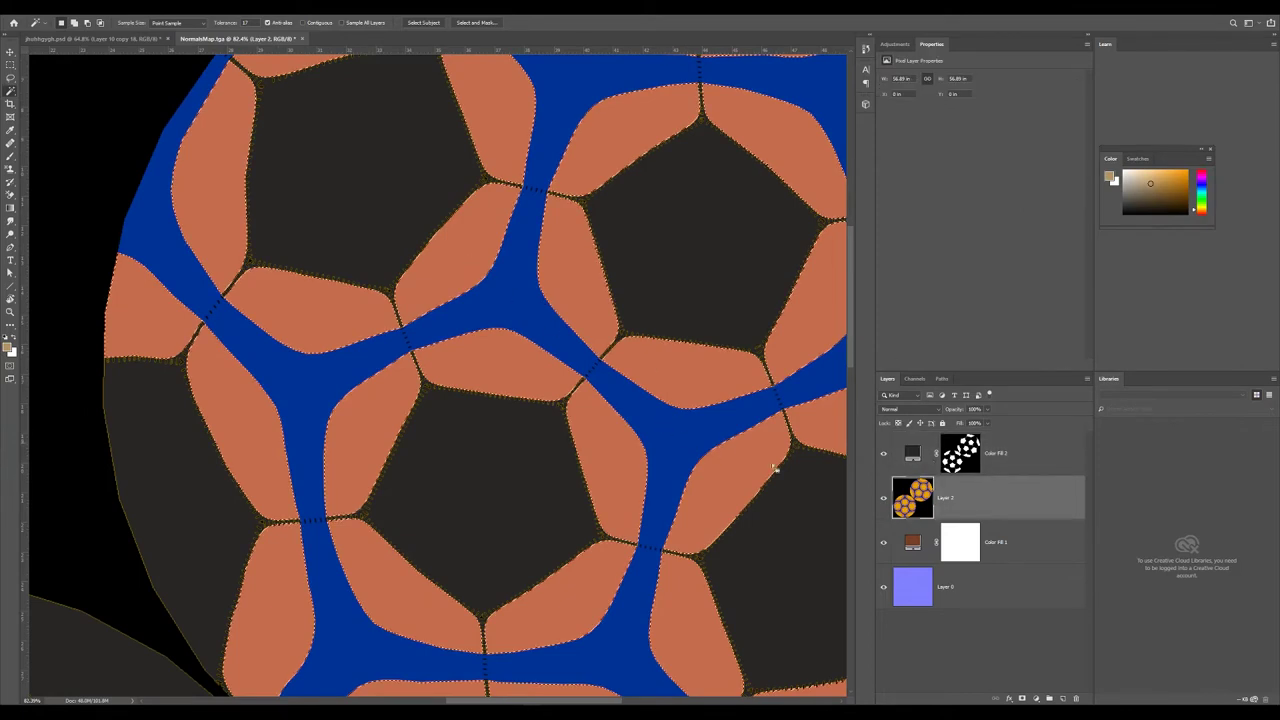
# Add a Solid Color fill layer over the selected orange-brown panels in dark red #621521.
pyautogui.click(1036, 698)
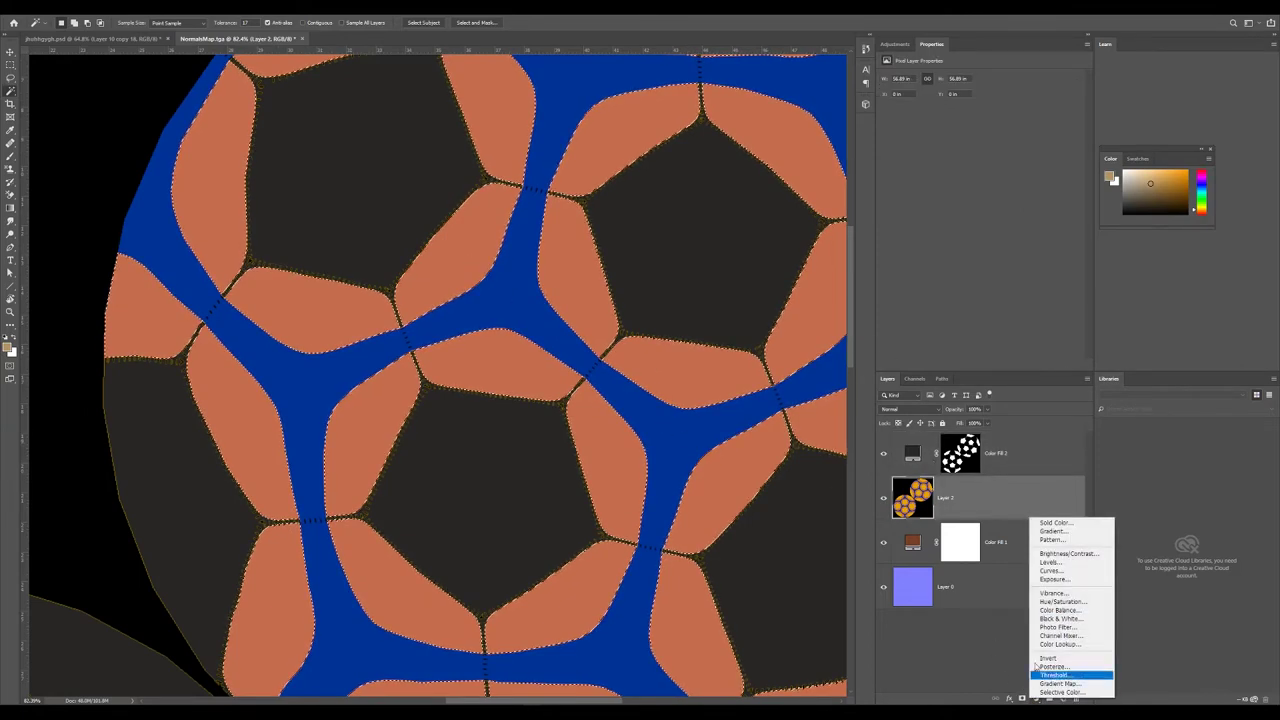
pyautogui.click(1055, 522)
pyautogui.click(825, 345)
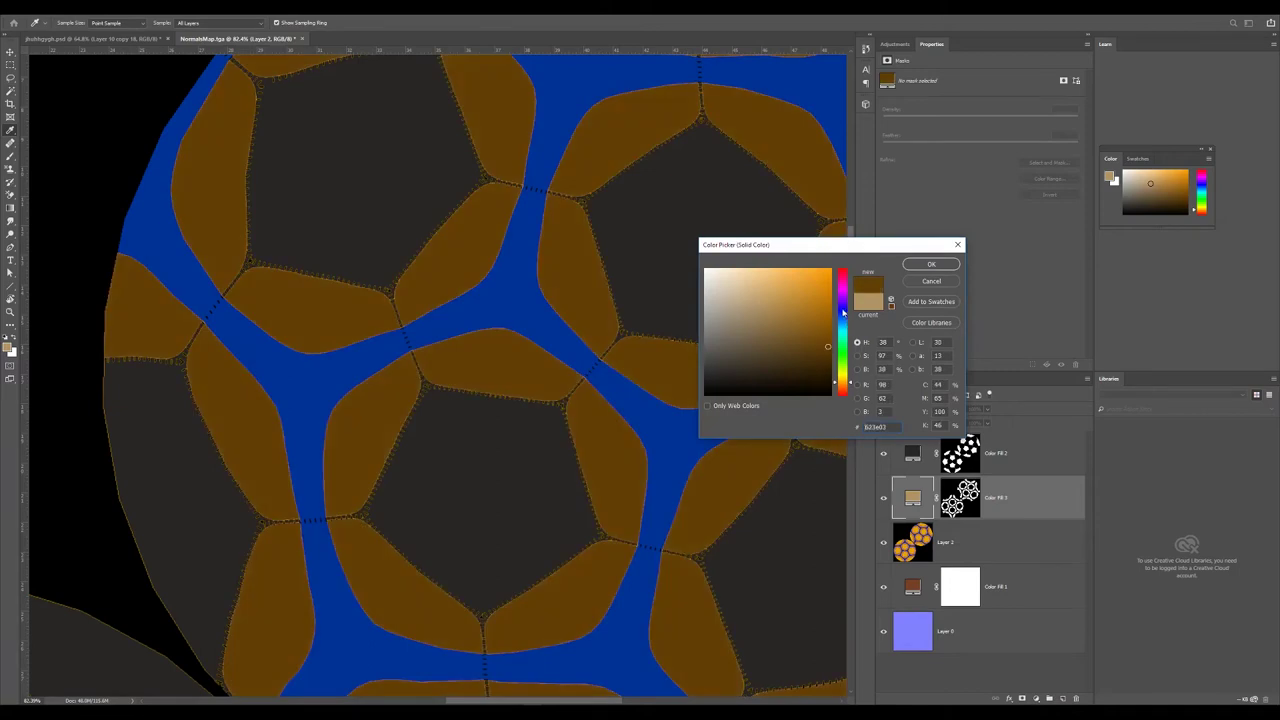
pyautogui.click(843, 291)
pyautogui.click(806, 284)
pyautogui.click(845, 272)
pyautogui.moveTo(788, 328); pyautogui.dragTo(803, 347)
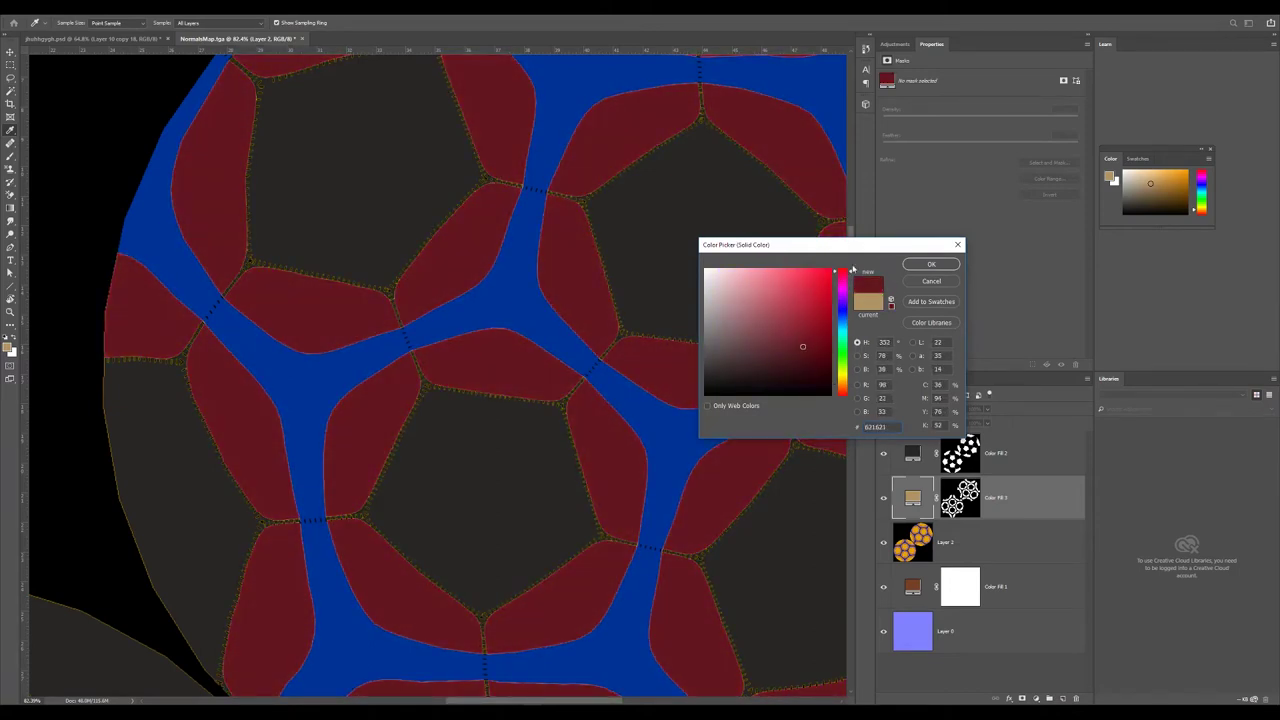
pyautogui.scroll(-5, 640, 340)
pyautogui.click(931, 264)
# Select all the blue bands on the colour-coded Layer 2 with the Magic Wand.
pyautogui.press('w')
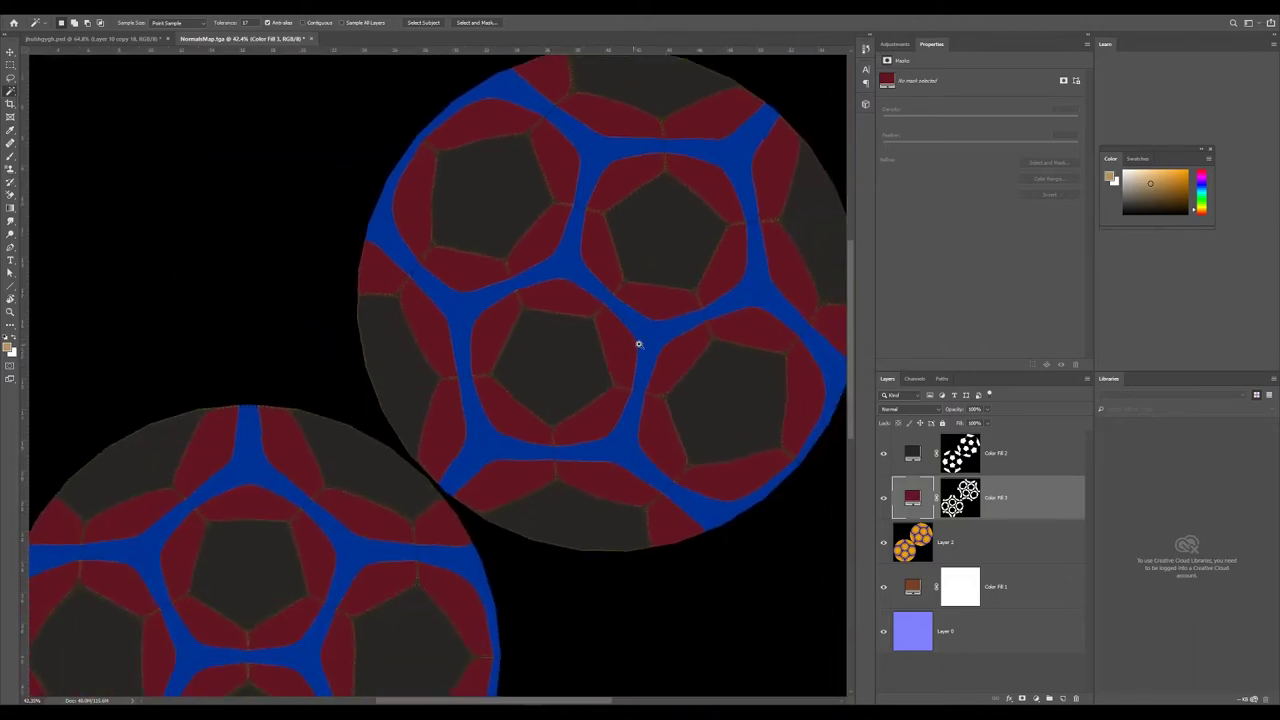
pyautogui.scroll(4, 638, 344)
pyautogui.moveTo(716, 340); pyautogui.dragTo(666, 312)
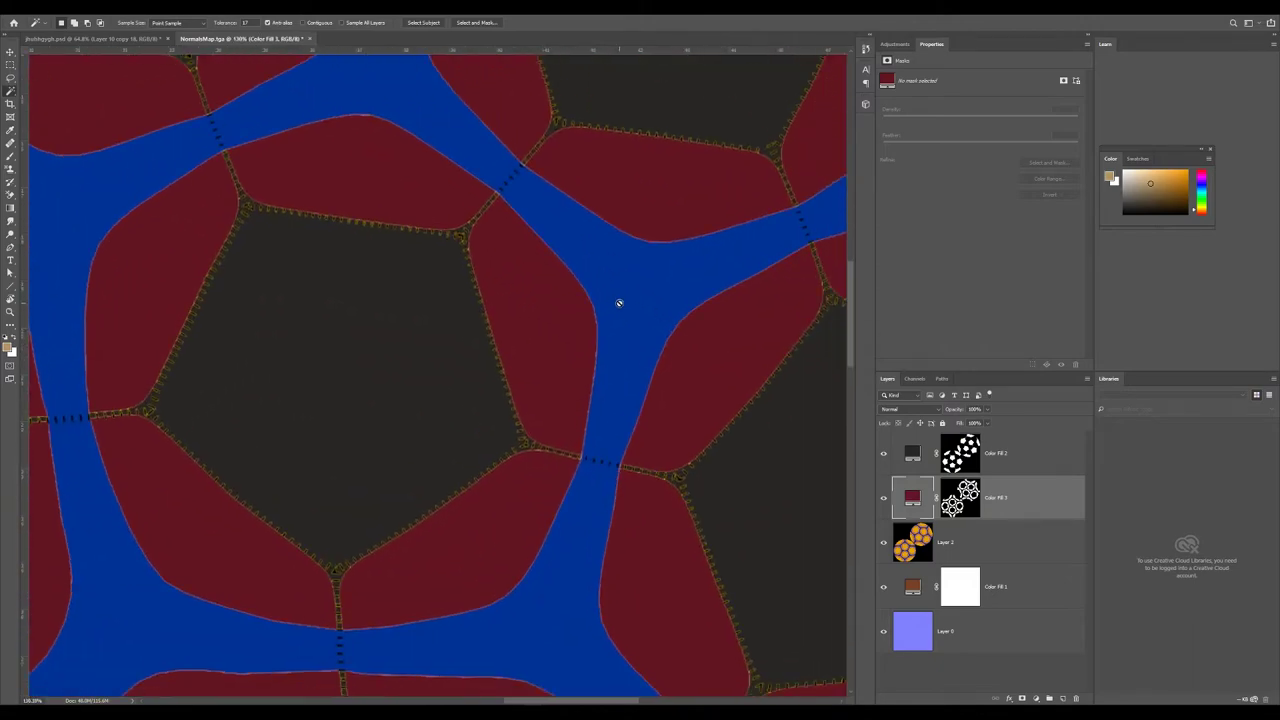
pyautogui.click(988, 534)
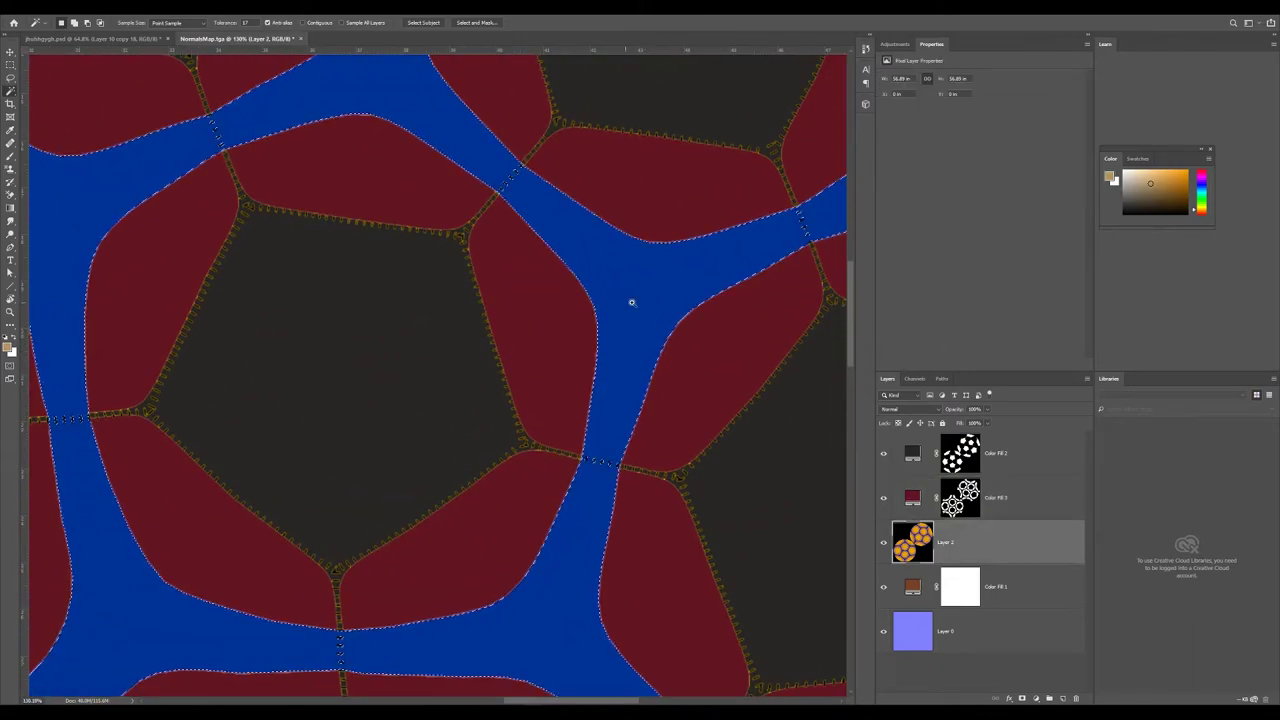
pyautogui.scroll(4, 662, 311)
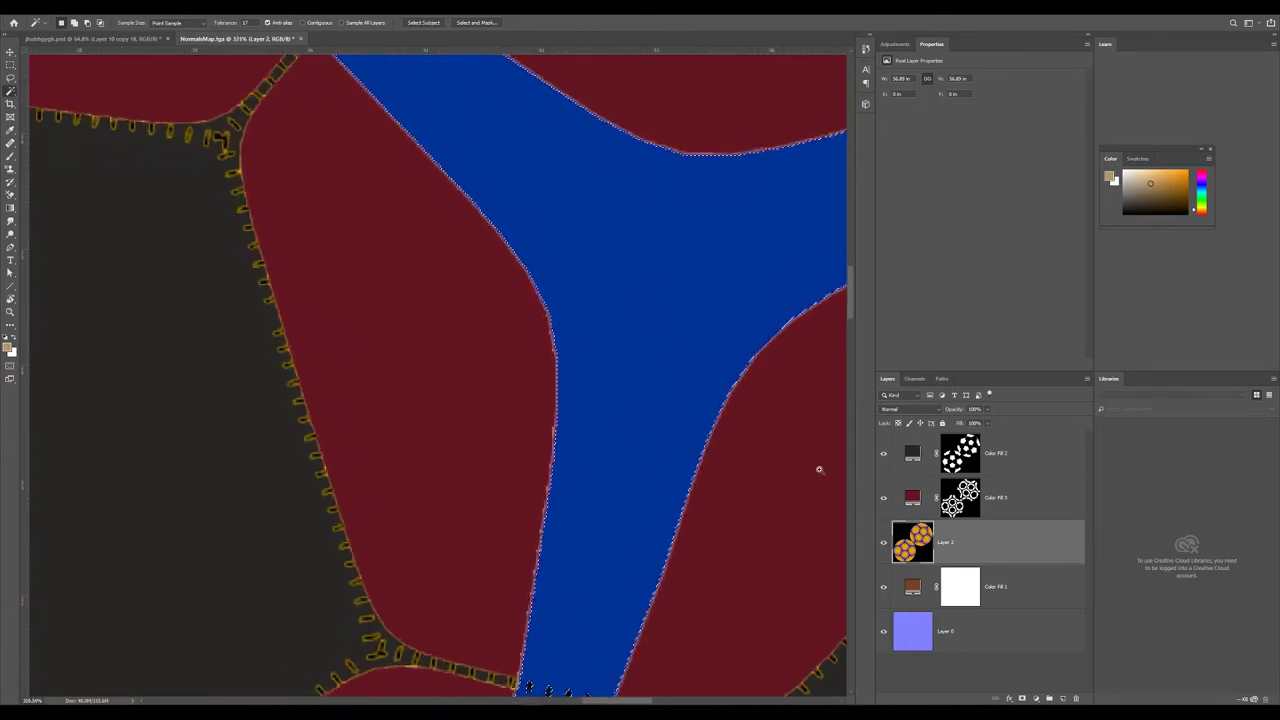
# Add a Solid Color fill layer over the selected bands and change its colour from the default tan to saturated blue.
pyautogui.click(1036, 698)
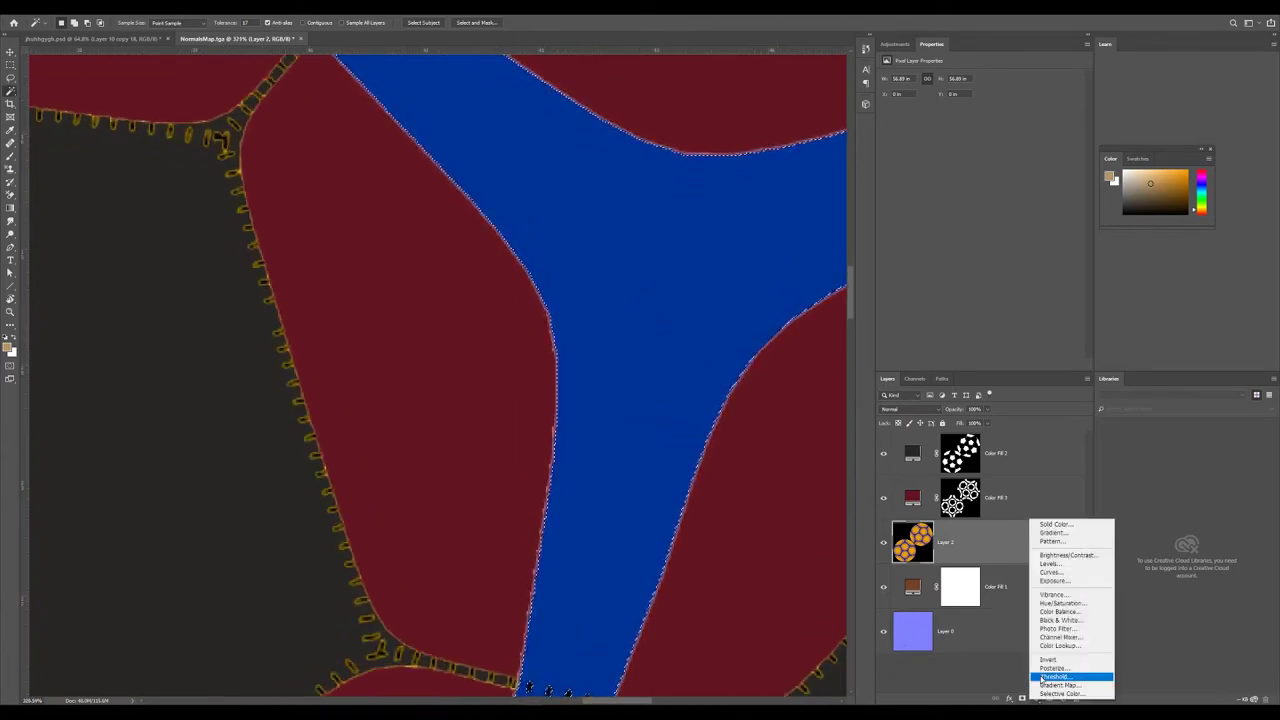
pyautogui.click(1065, 526)
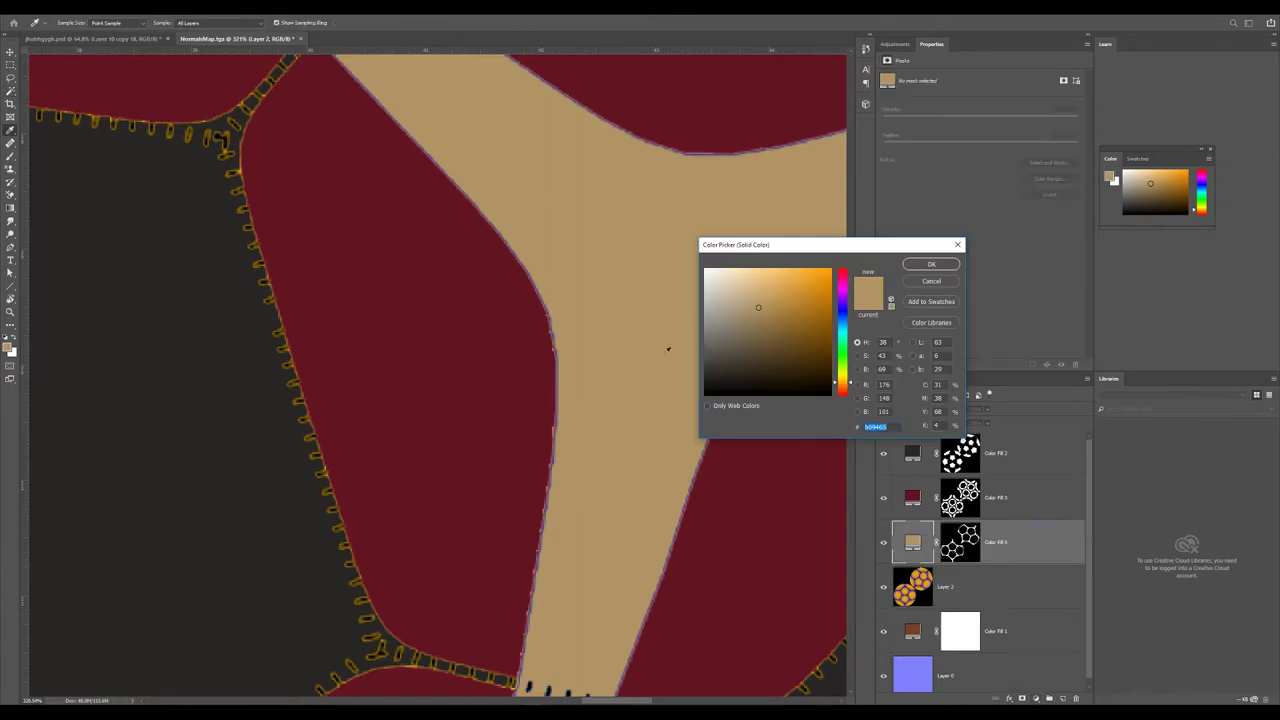
pyautogui.moveTo(785, 252); pyautogui.dragTo(885, 254)
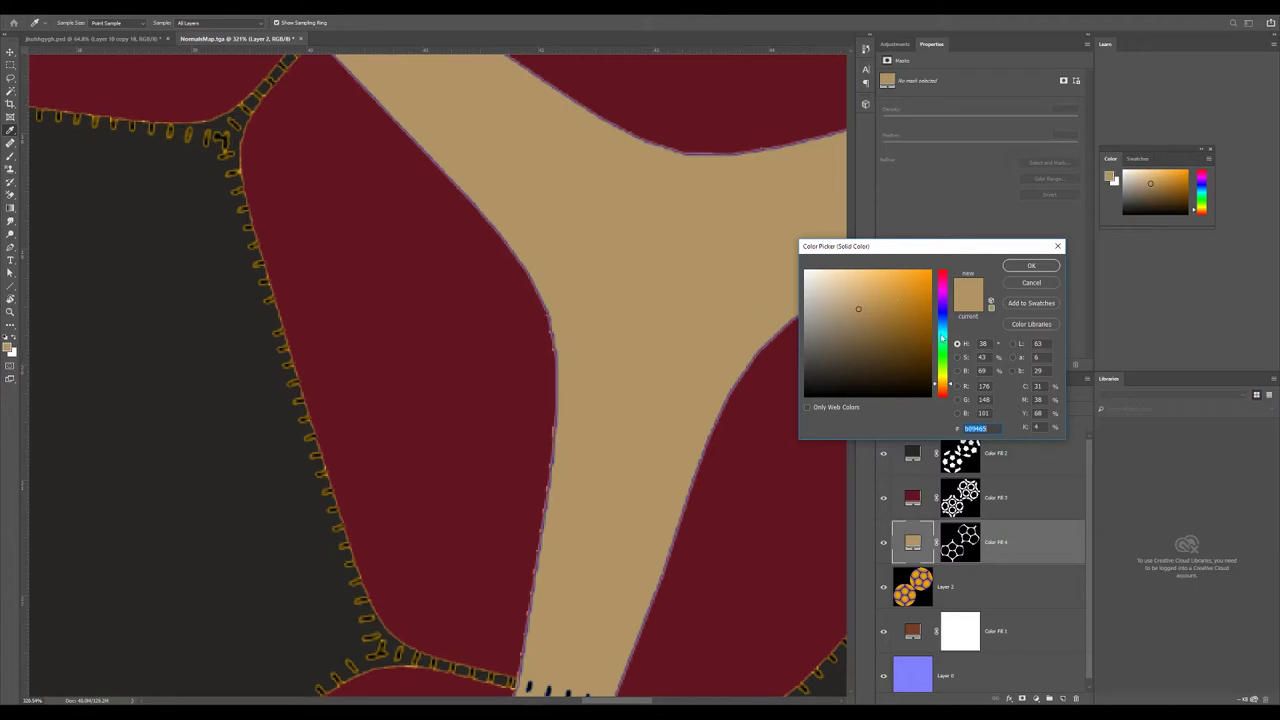
pyautogui.click(943, 312)
pyautogui.click(883, 318)
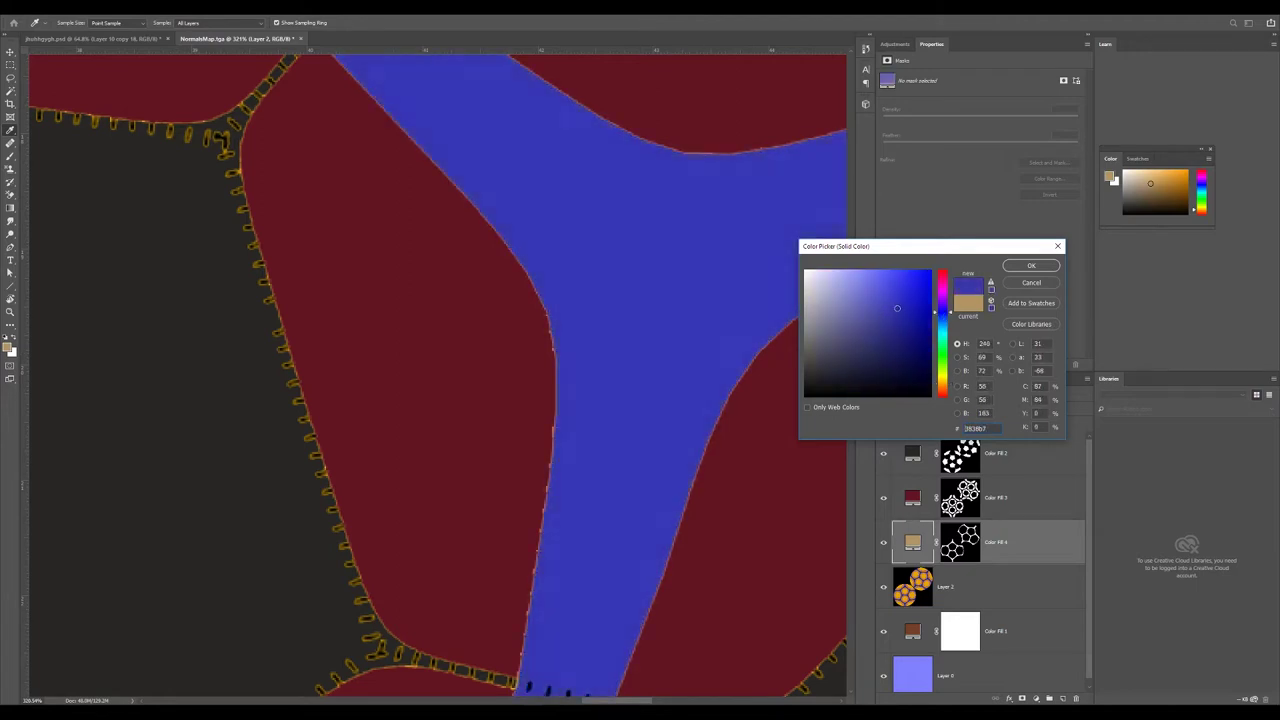
pyautogui.moveTo(897, 308); pyautogui.dragTo(905, 305)
pyautogui.click(1012, 268)
# Examine the edges between the dark grey, red and blue fills up close for gaps and leftover colour.
pyautogui.scroll(-6, 610, 310)
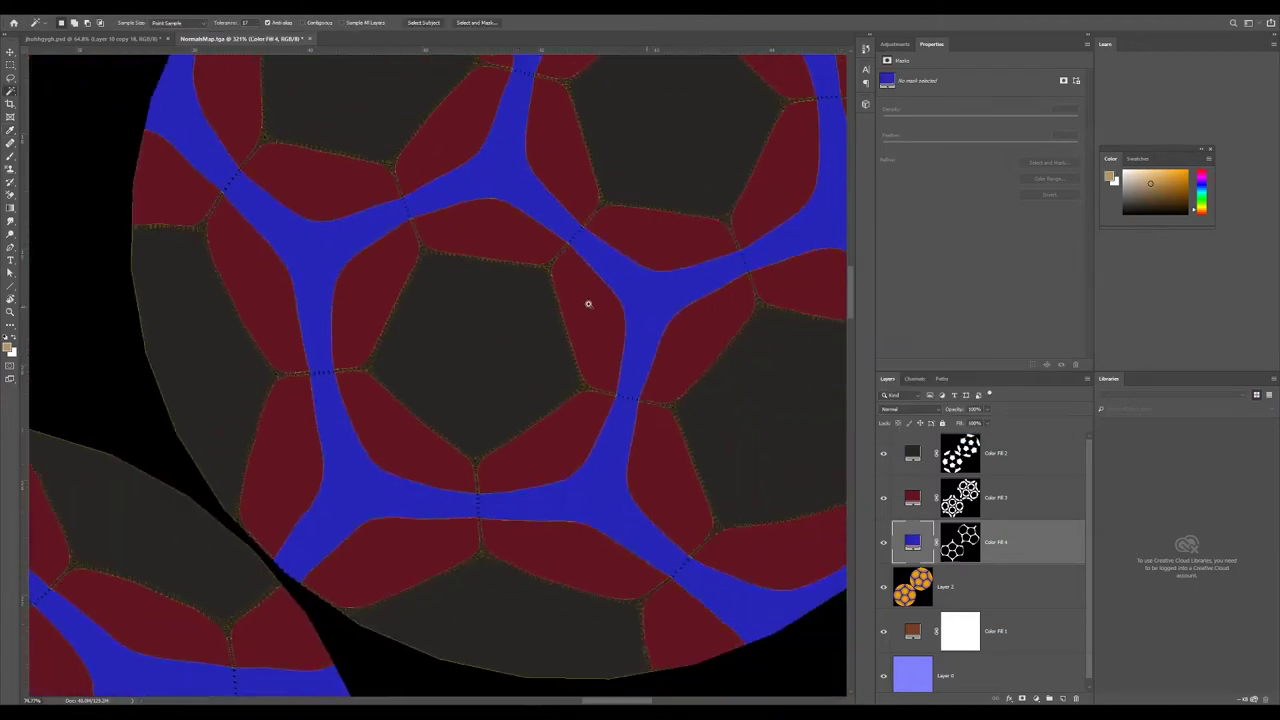
pyautogui.scroll(10, 618, 355)
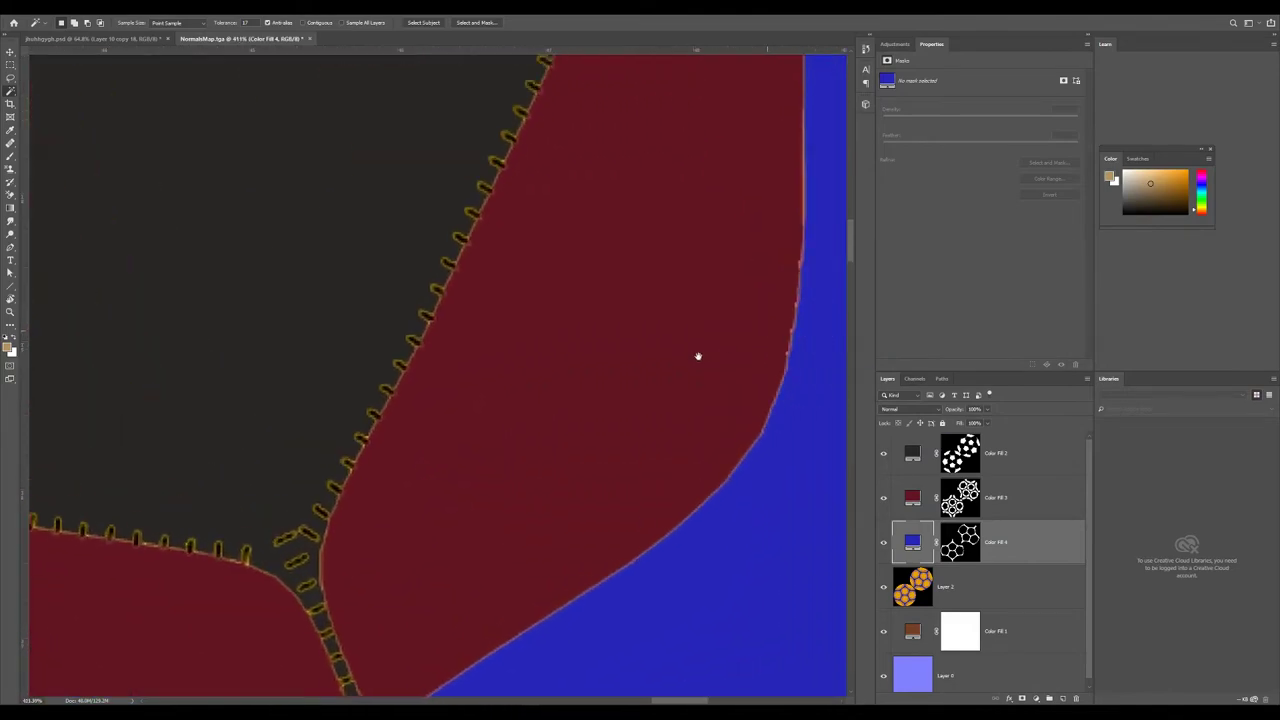
pyautogui.moveTo(504, 318); pyautogui.dragTo(534, 336)
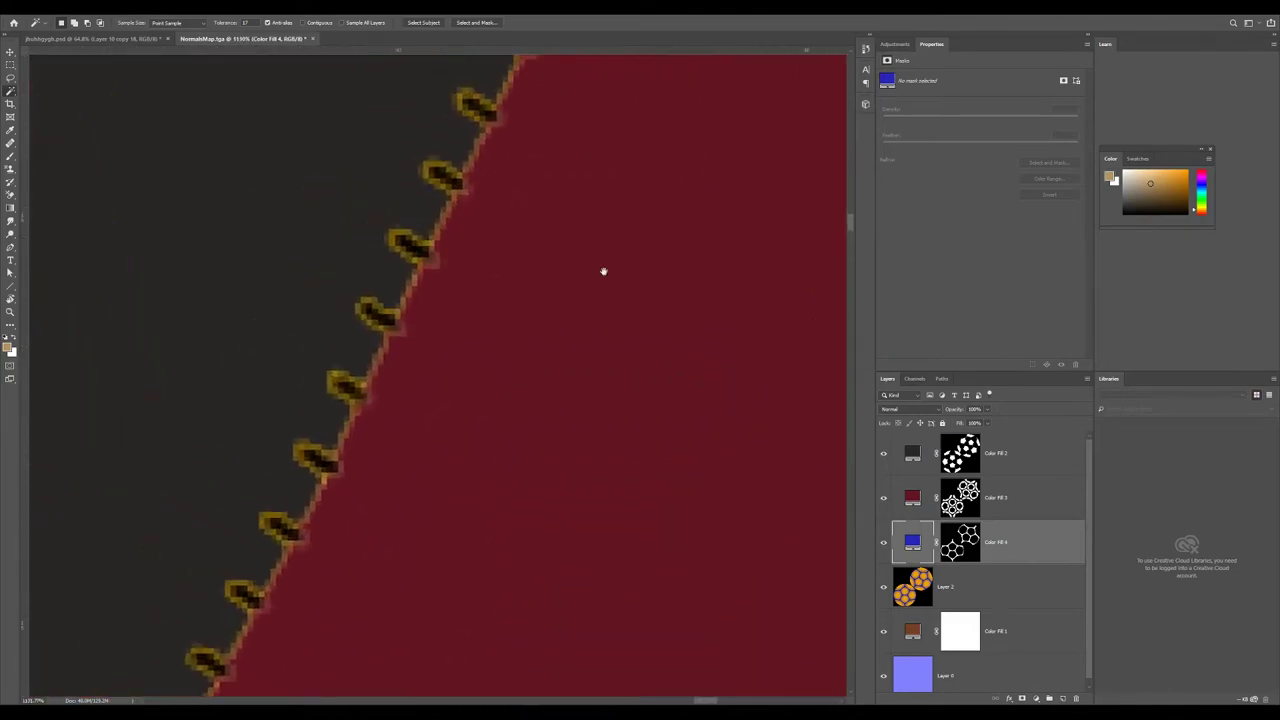
pyautogui.hscroll(1, 668, 289)
pyautogui.scroll(-5, 586, 300)
pyautogui.scroll(4, 614, 291)
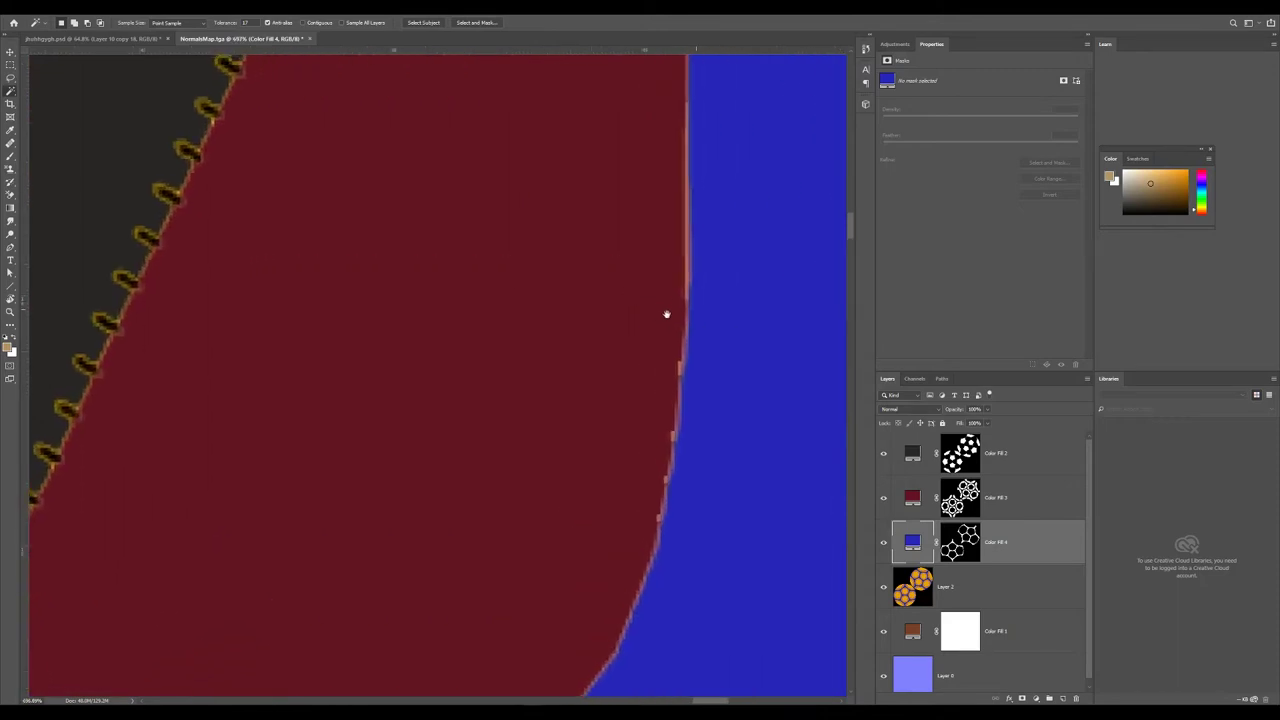
pyautogui.hscroll(1, 666, 314)
pyautogui.scroll(-2, 677, 303)
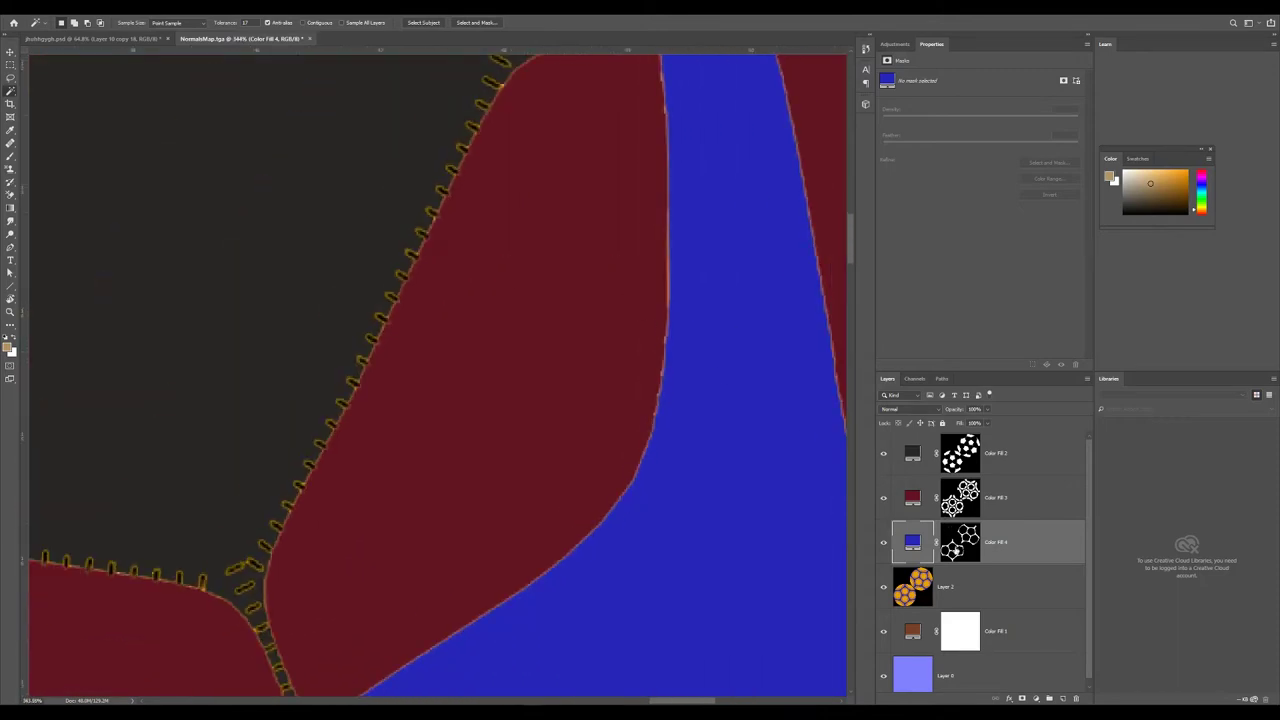
# Delete the blue Solid Color fill layer and reselect the blue bands on Layer 2 with the Magic Wand.
pyautogui.press('Delete')
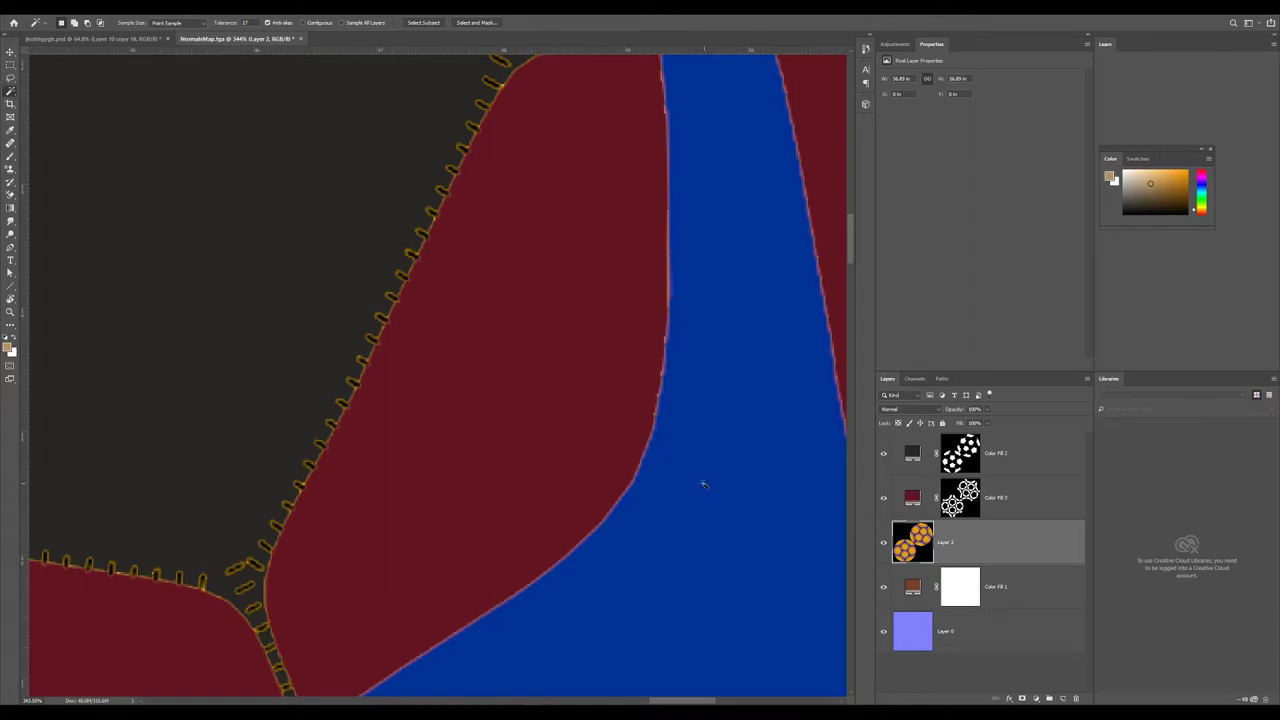
pyautogui.scroll(-10, 698, 486)
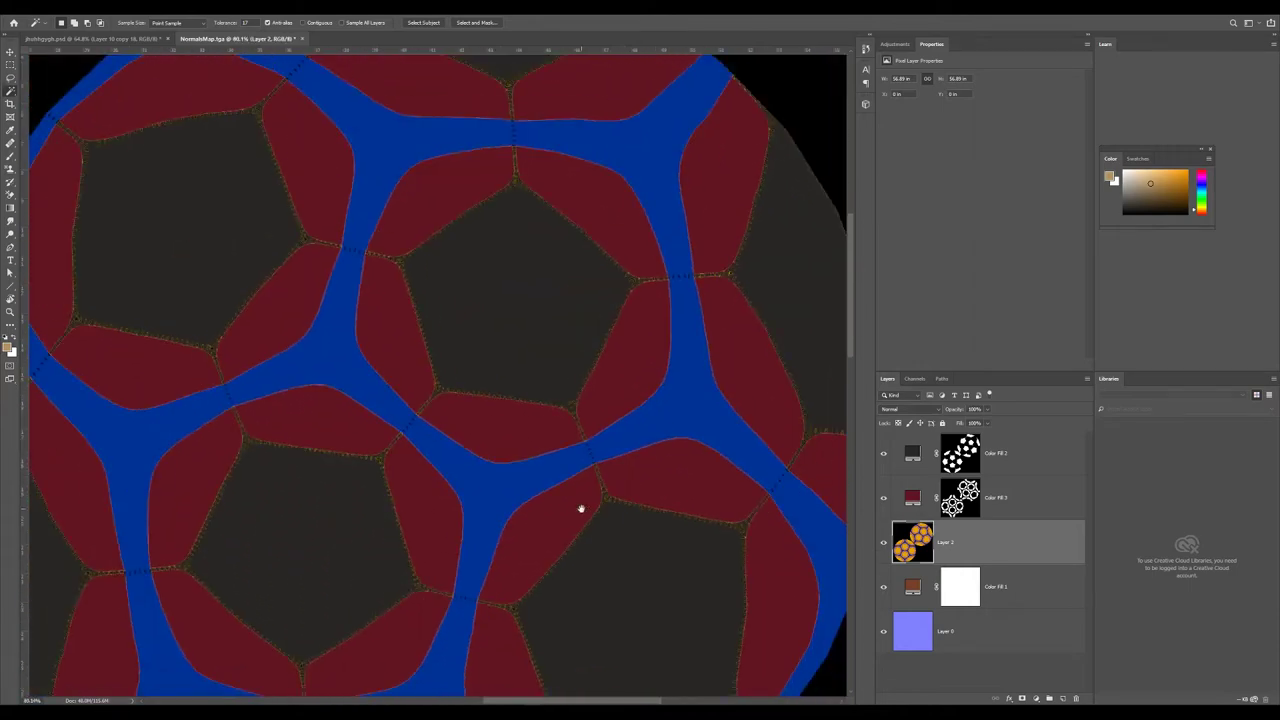
pyautogui.scroll(5, 629, 491)
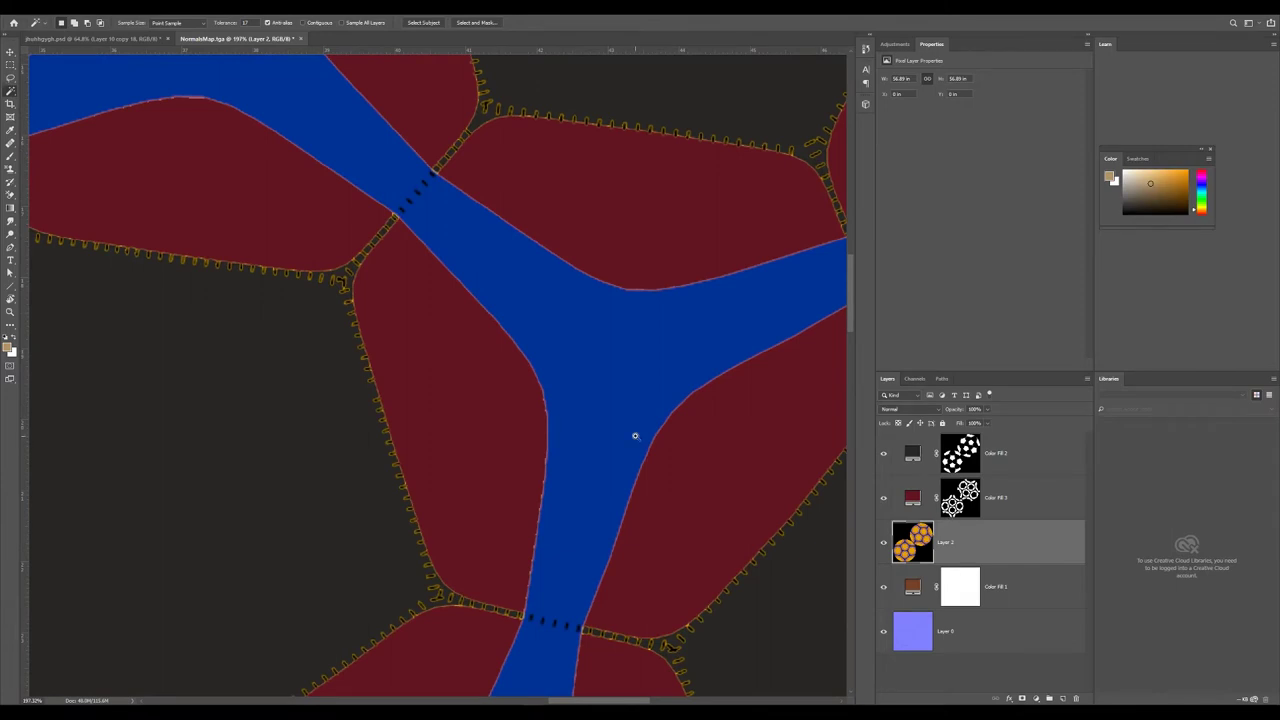
pyautogui.scroll(2, 670, 460)
pyautogui.scroll(6, 615, 405)
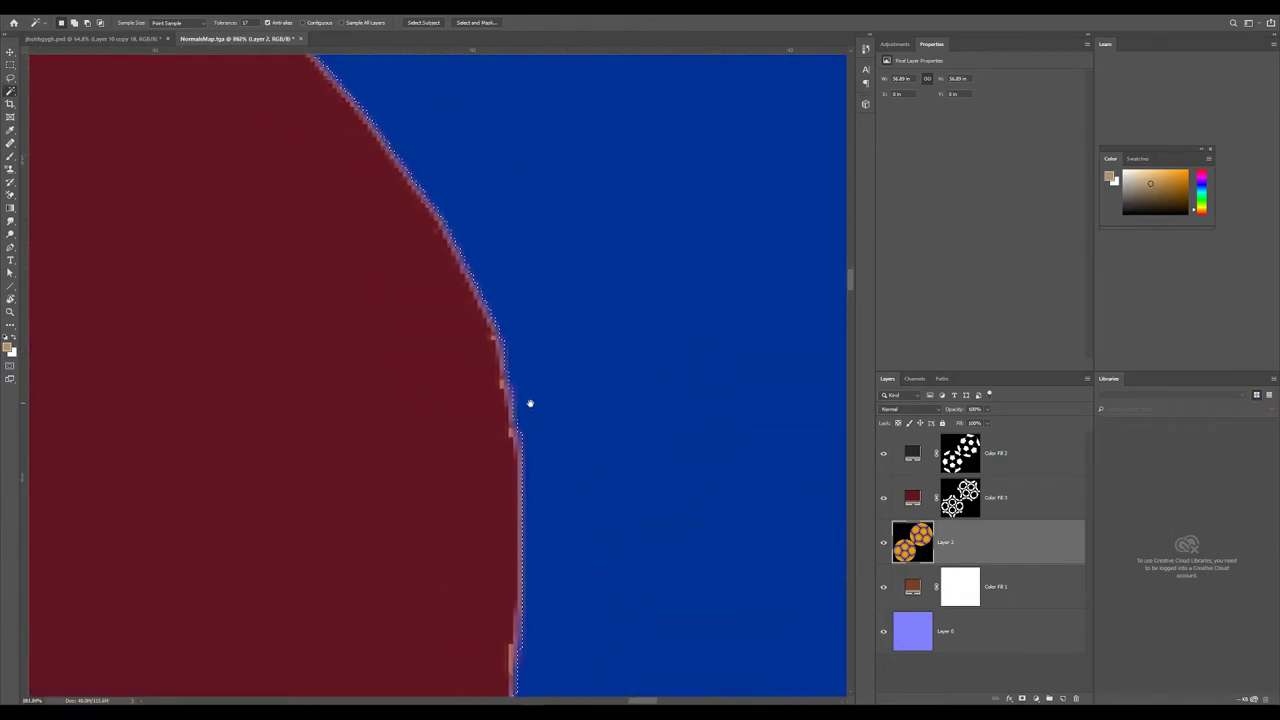
# Expand the blue band selection by 1 pixel two times in a row so it reaches past the pinkish edge pixels.
pyautogui.click(129, 8)
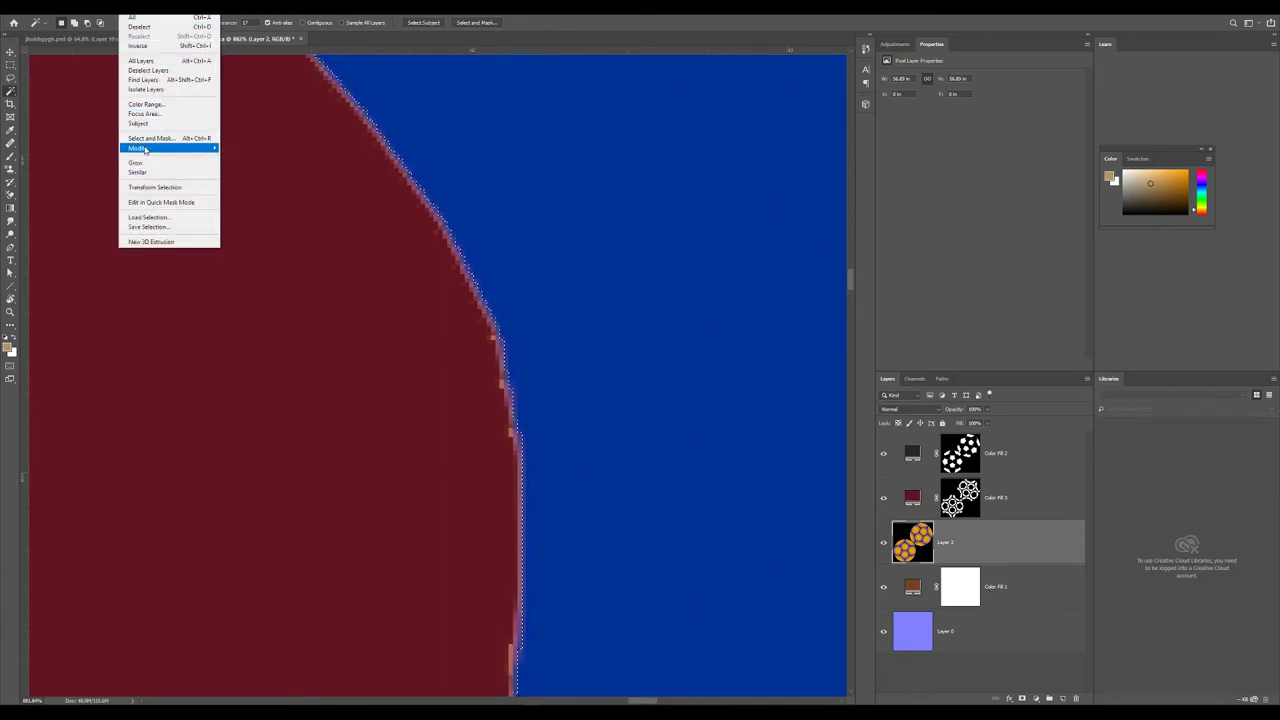
pyautogui.moveTo(200, 151)
pyautogui.click(255, 168)
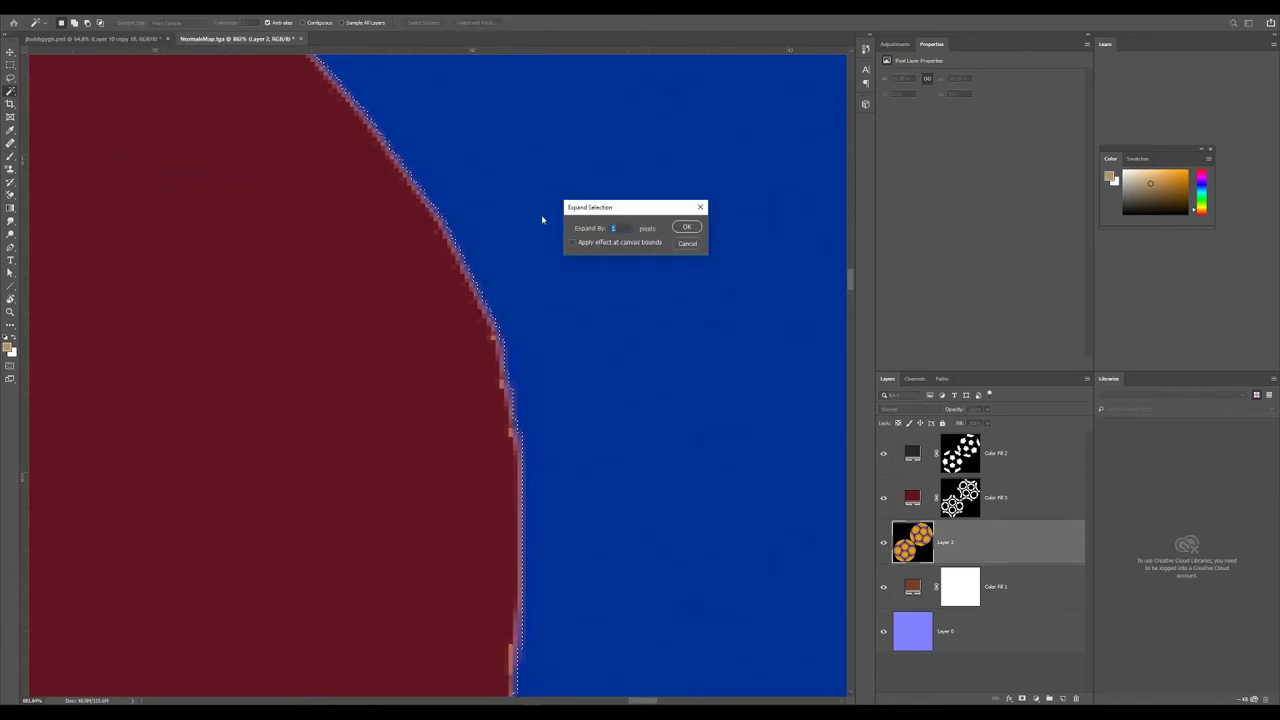
pyautogui.click(688, 228)
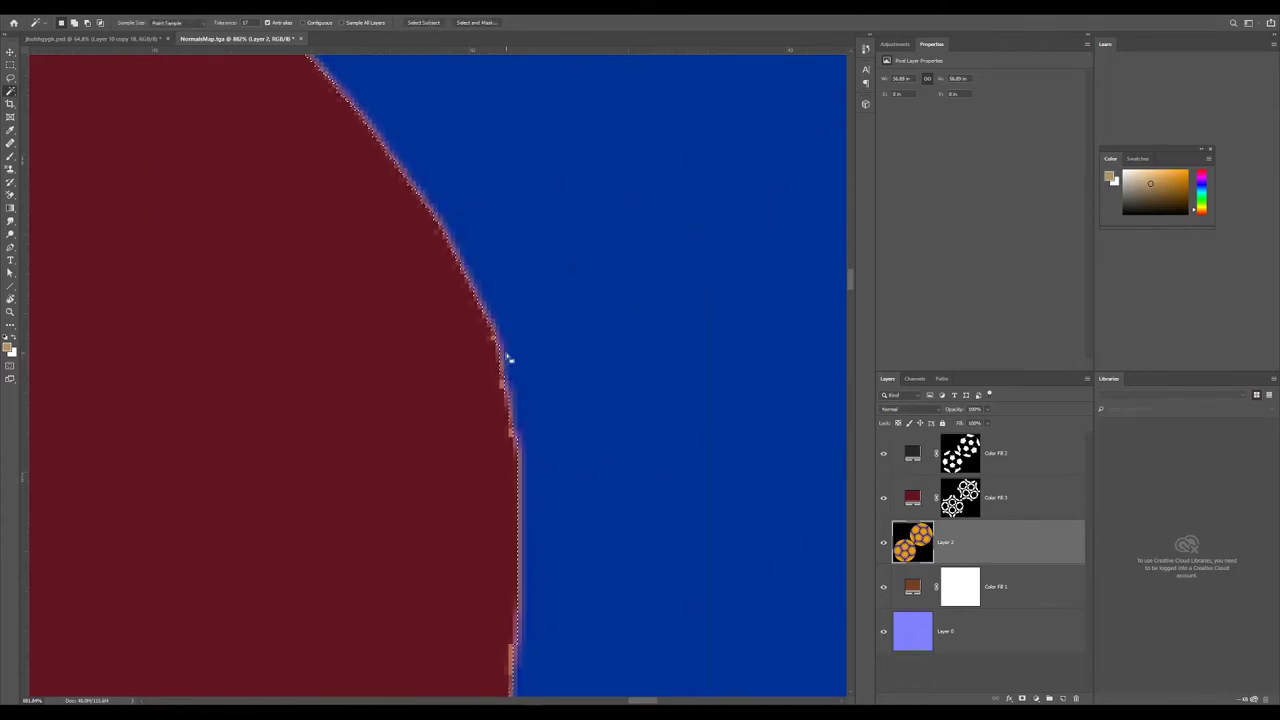
pyautogui.click(151, 15)
pyautogui.moveTo(180, 148)
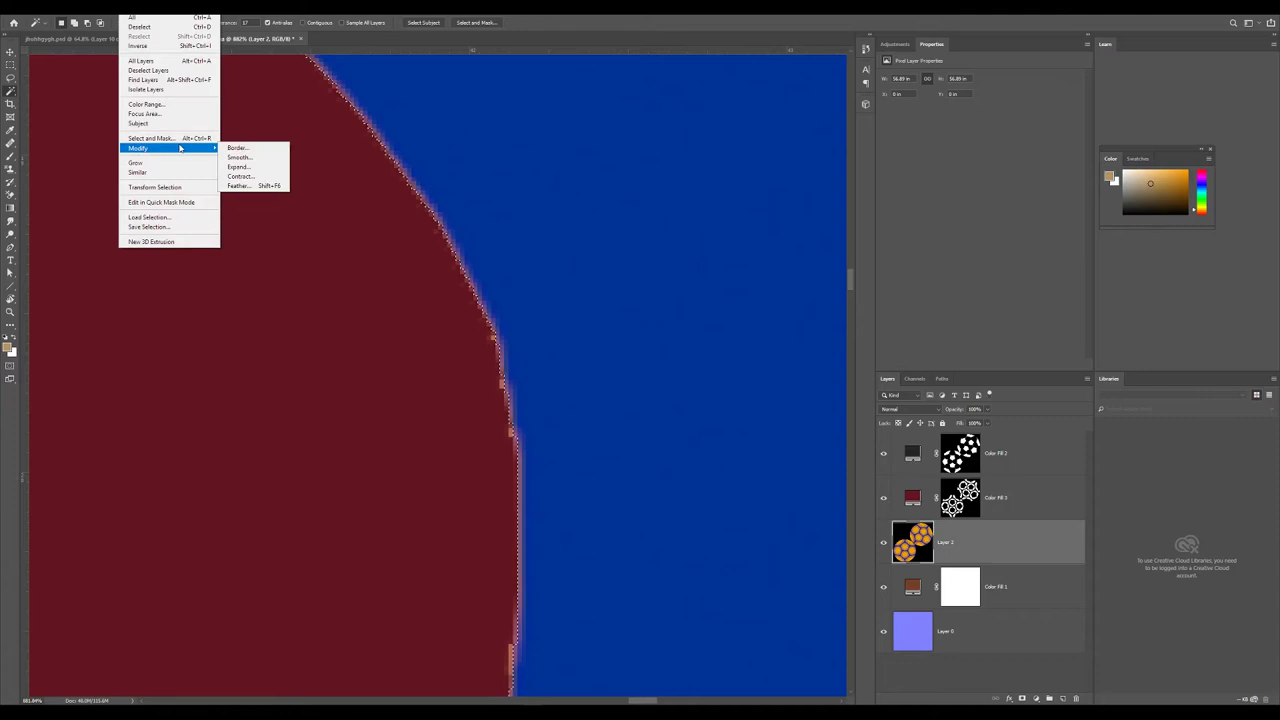
pyautogui.click(250, 167)
pyautogui.click(686, 228)
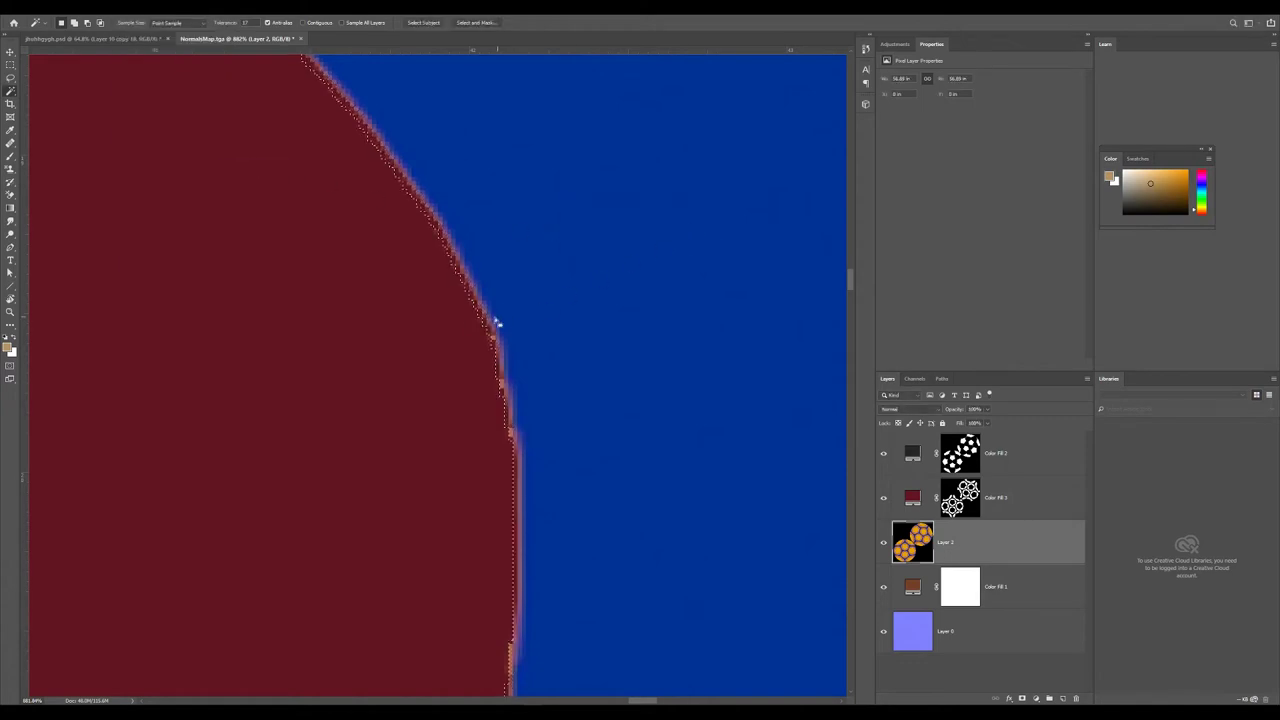
# Examine the expanded selection's border along the blue bands and at the stitched seam ends.
pyautogui.scroll(-10, 510, 327)
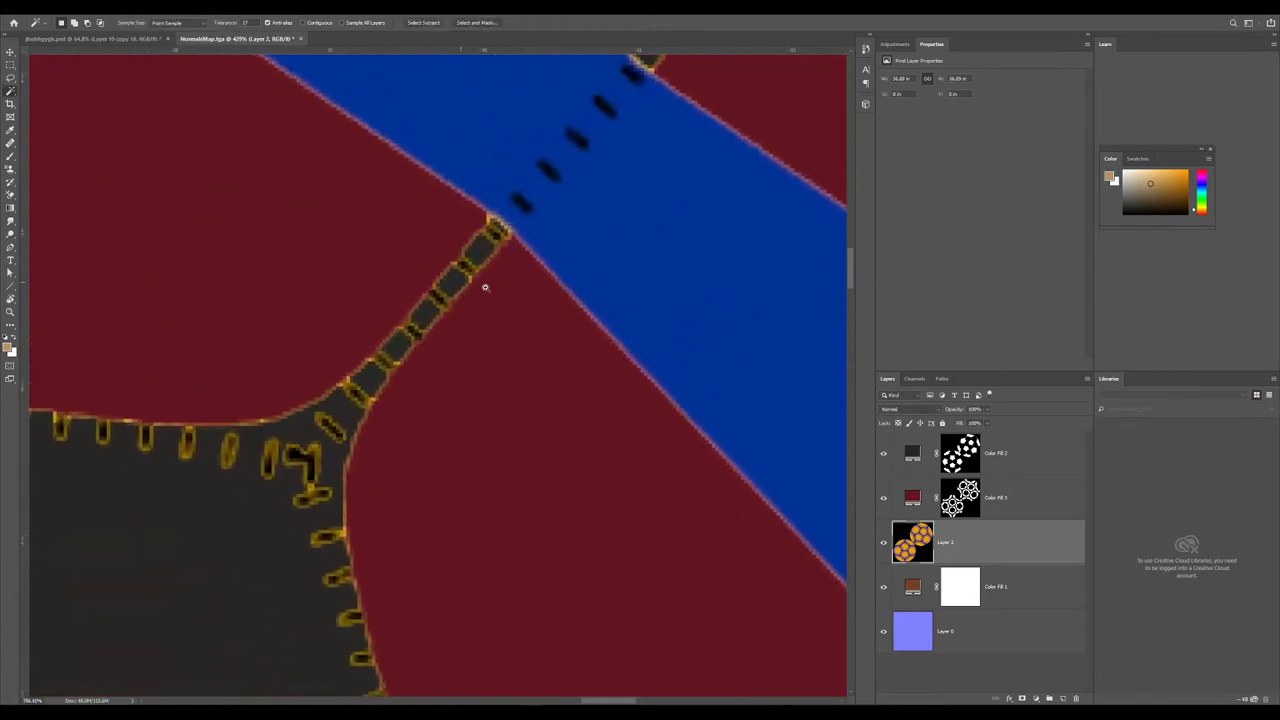
pyautogui.moveTo(423, 287); pyautogui.dragTo(389, 274)
pyautogui.moveTo(477, 151); pyautogui.dragTo(451, 280)
pyautogui.moveTo(483, 217); pyautogui.dragTo(554, 217)
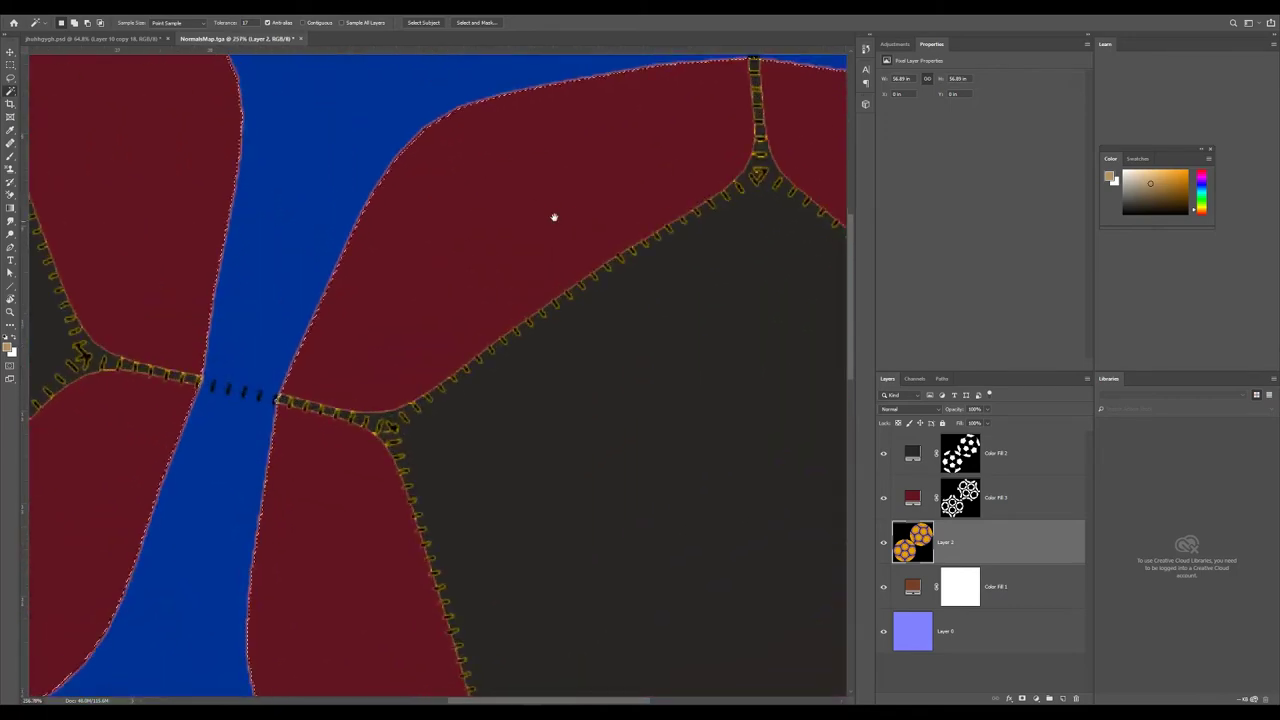
pyautogui.moveTo(739, 134); pyautogui.dragTo(556, 247)
pyautogui.scroll(4, 555, 246)
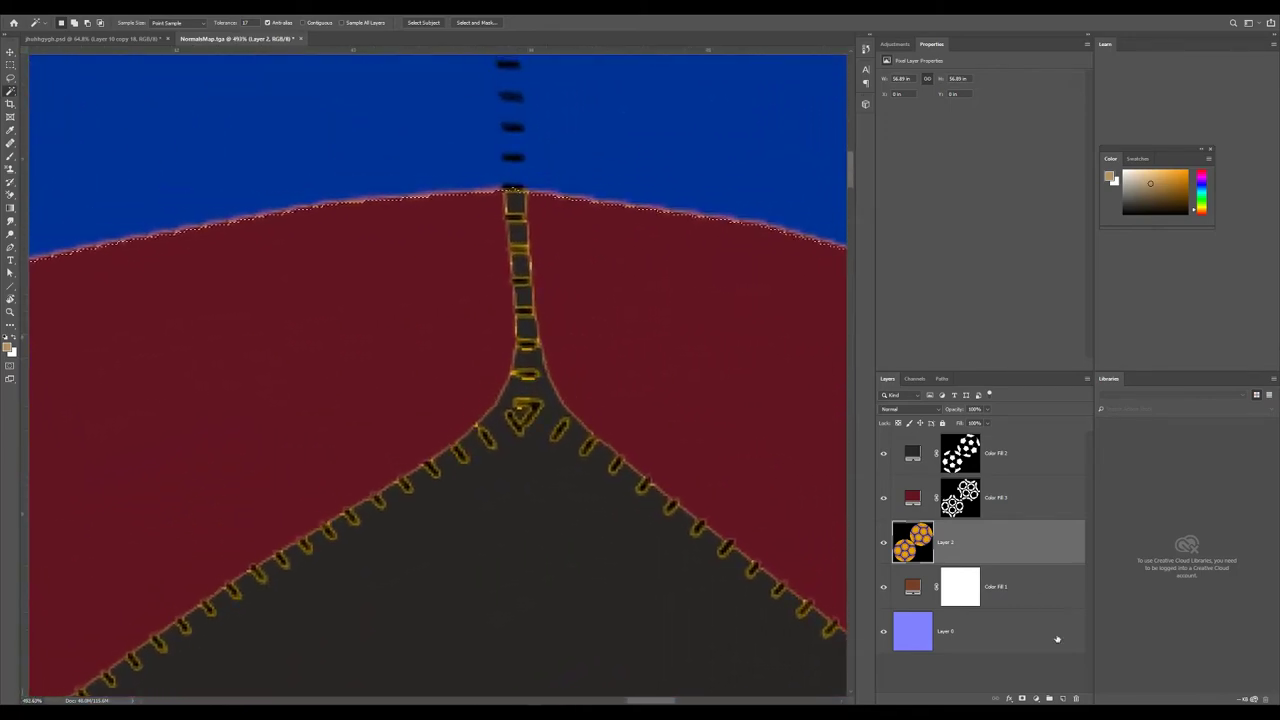
pyautogui.scroll(5, 497, 222)
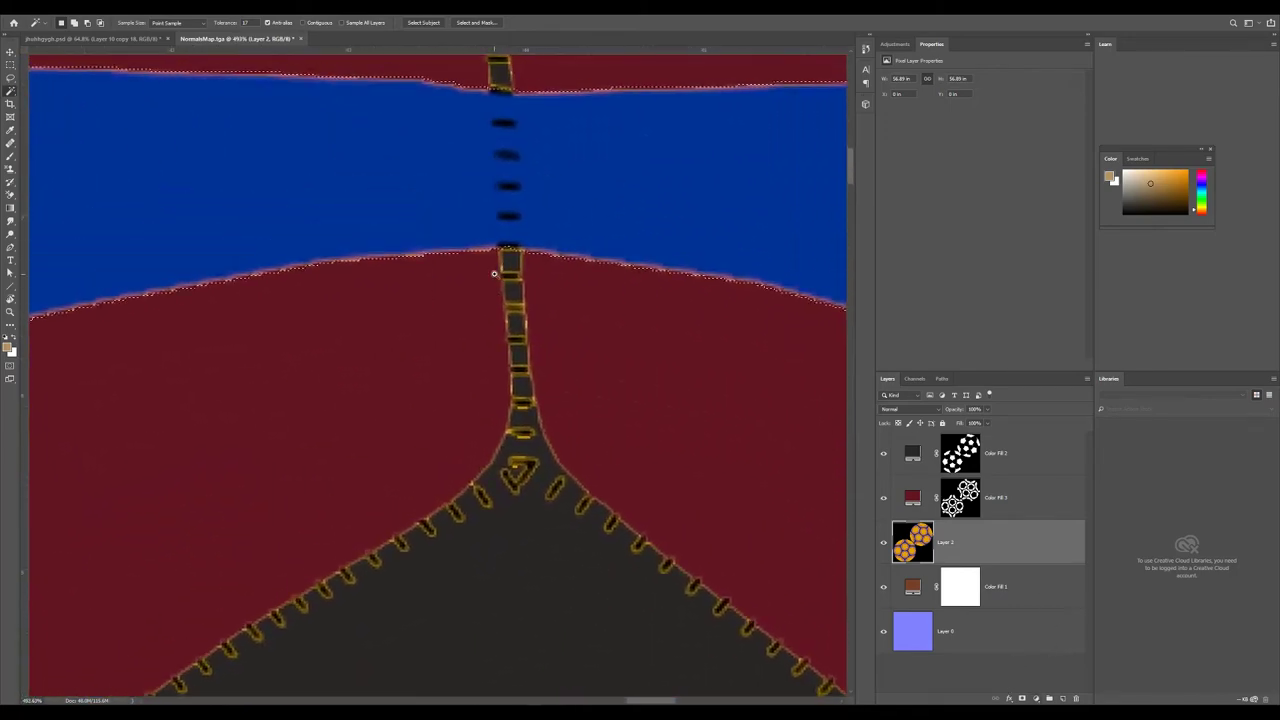
pyautogui.scroll(-3, 661, 267)
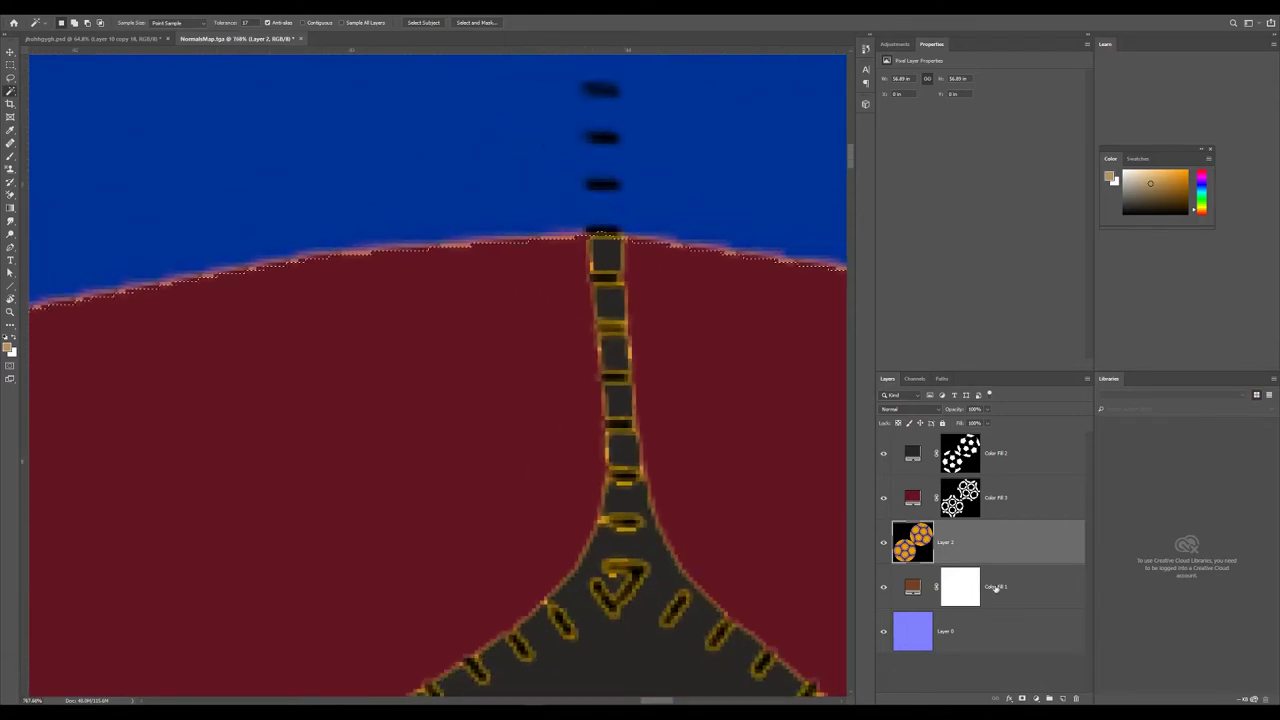
# Add a Solid Color fill layer over the selected bands in dark blue, about RGB 6, 28, 124.
pyautogui.click(1050, 698)
pyautogui.click(1050, 526)
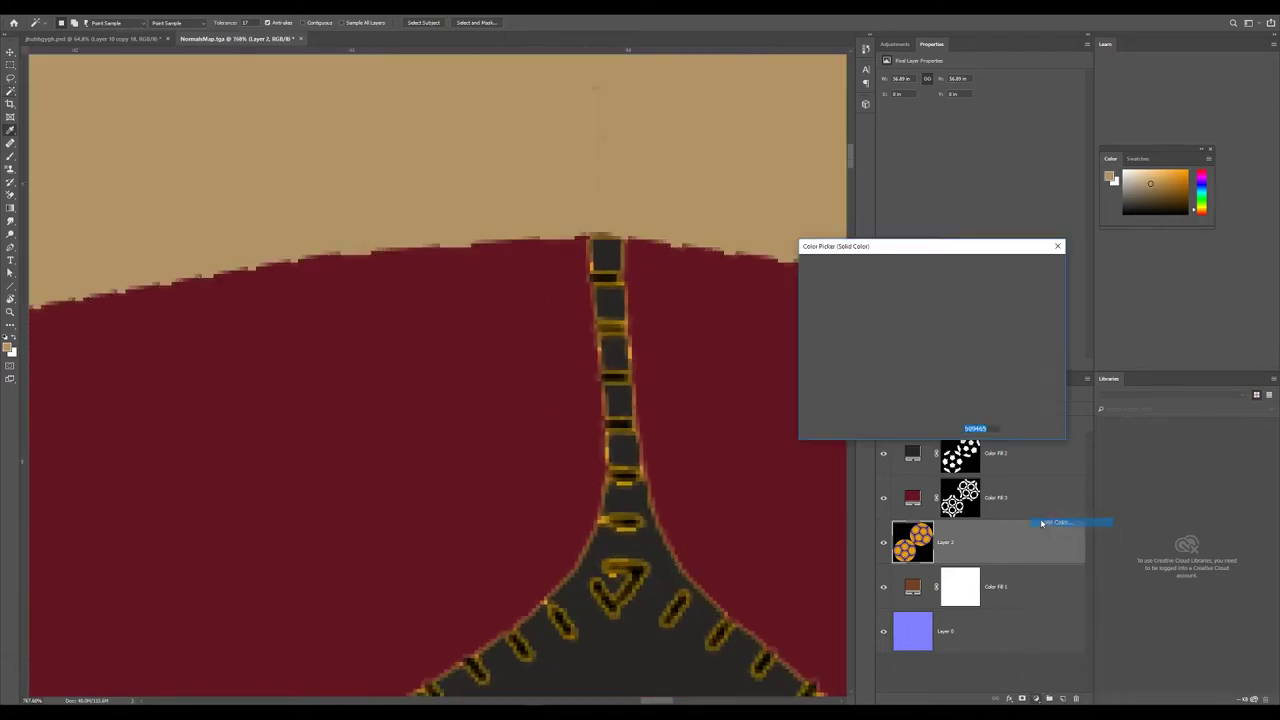
pyautogui.click(942, 317)
pyautogui.moveTo(898, 316)
pyautogui.mouseDown()
pyautogui.moveTo(895, 332)
pyautogui.moveTo(866, 340)
pyautogui.moveTo(920, 337)
pyautogui.mouseUp()
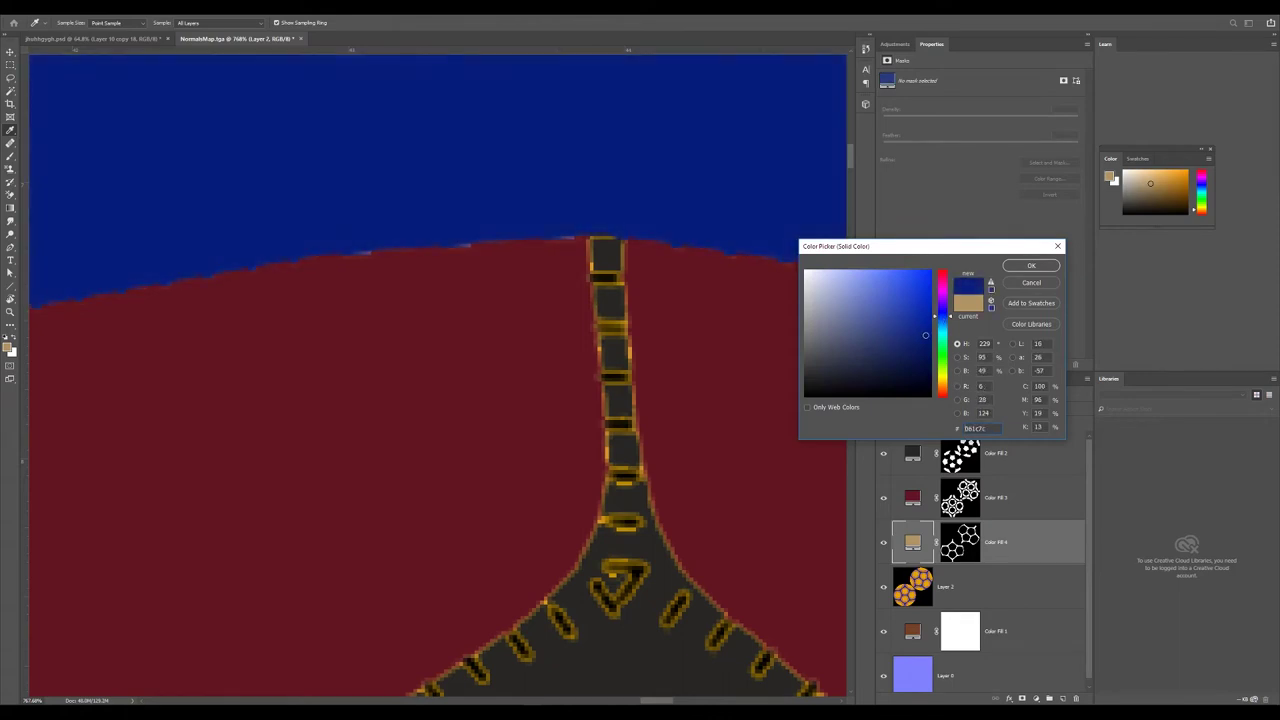
pyautogui.click(1039, 270)
# Select the black stitch marks along the panel seams on Layer 2 with the Magic Wand.
pyautogui.scroll(-10, 769, 297)
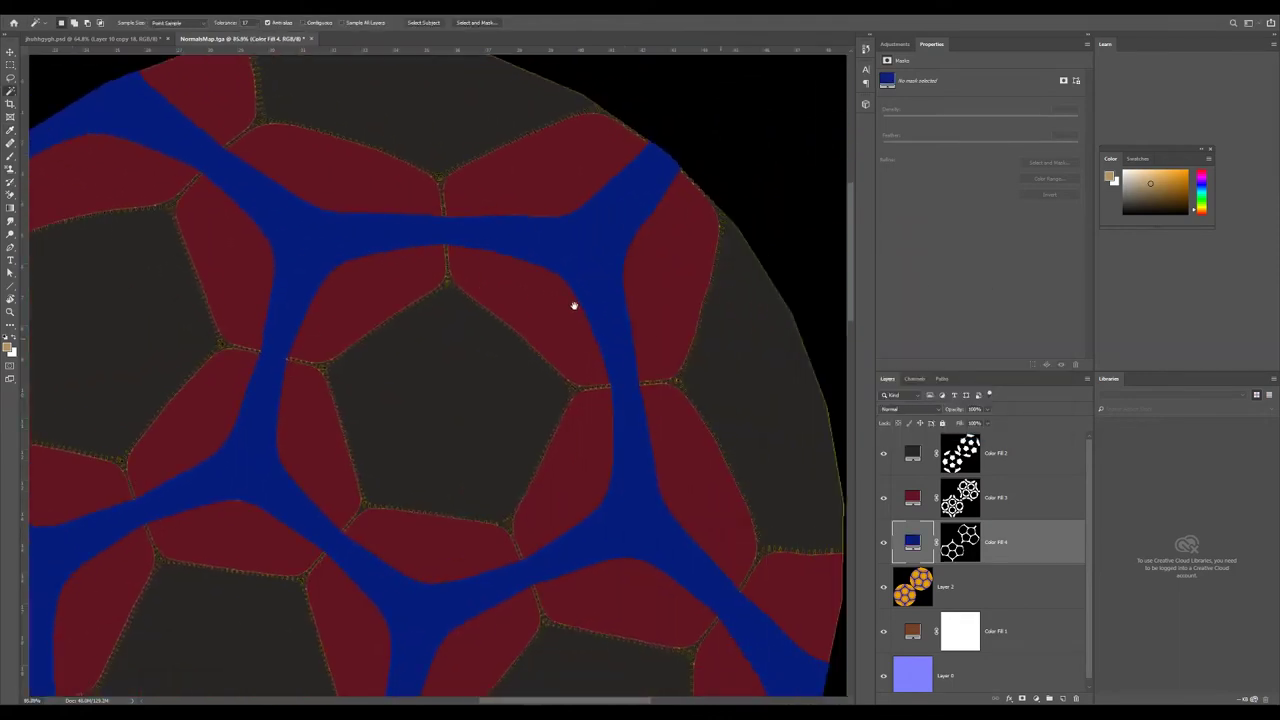
pyautogui.scroll(6, 598, 338)
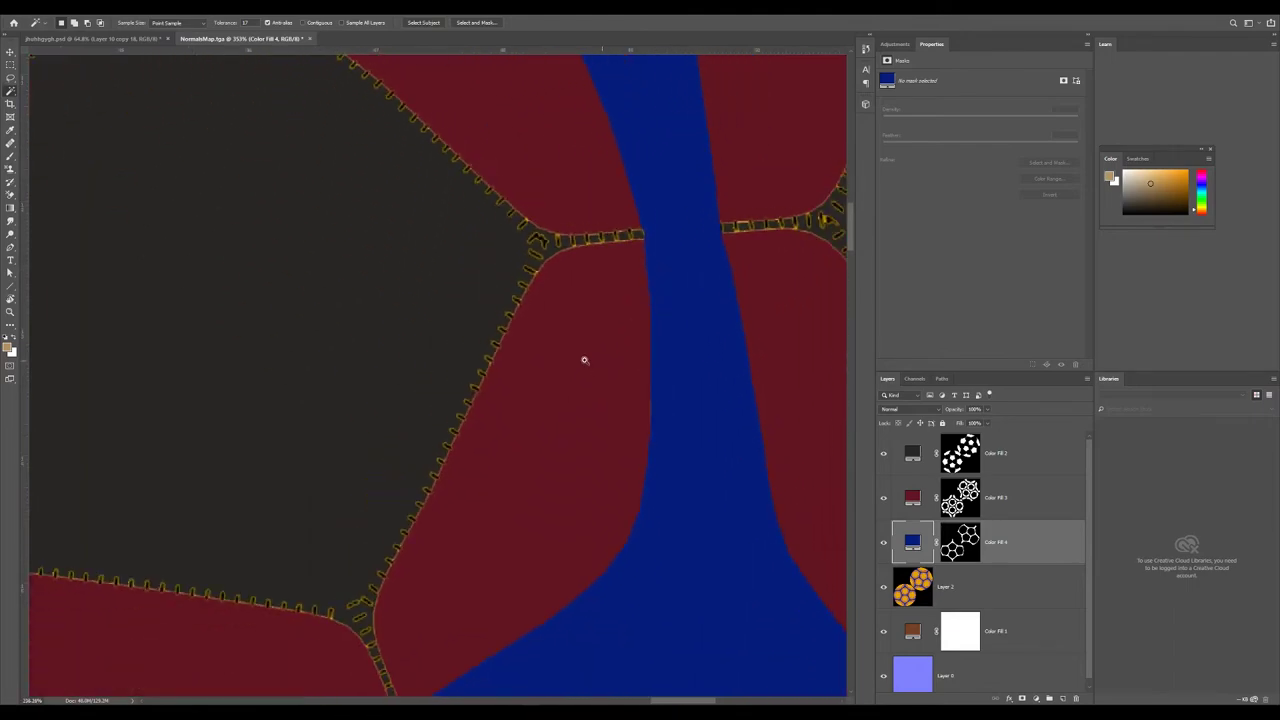
pyautogui.scroll(4, 607, 347)
pyautogui.scroll(-10, 580, 351)
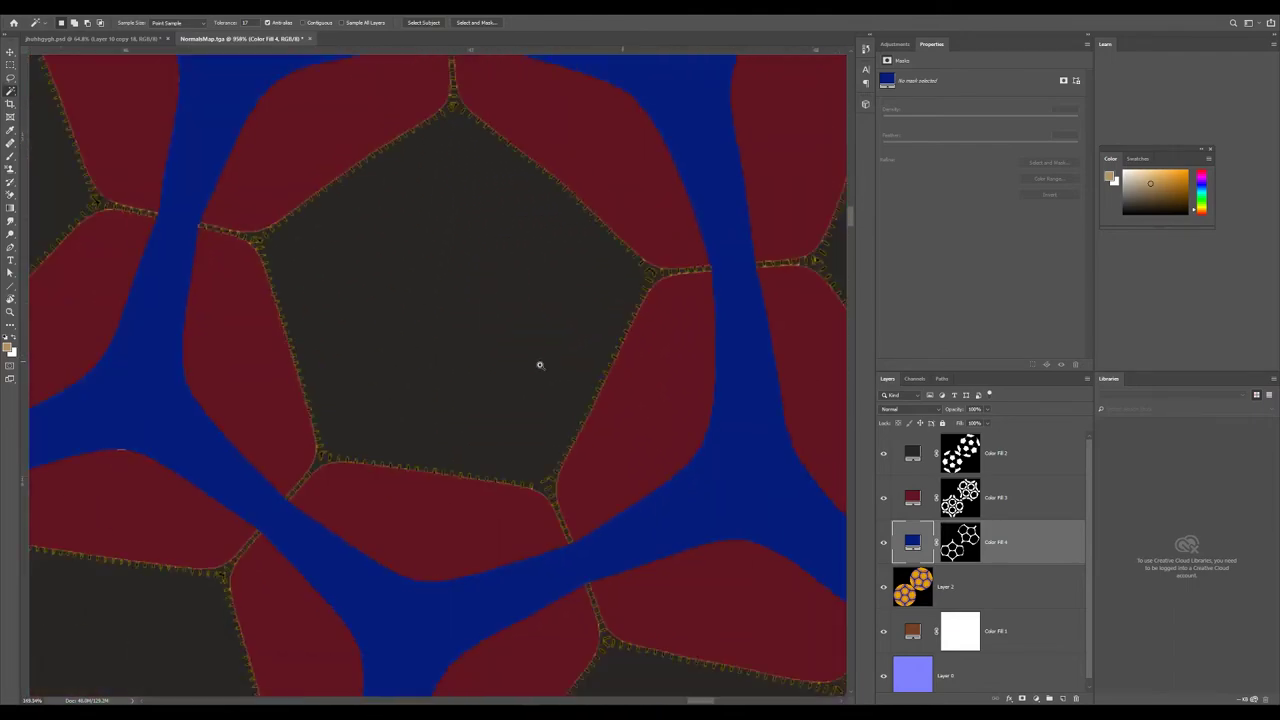
pyautogui.scroll(10, 557, 386)
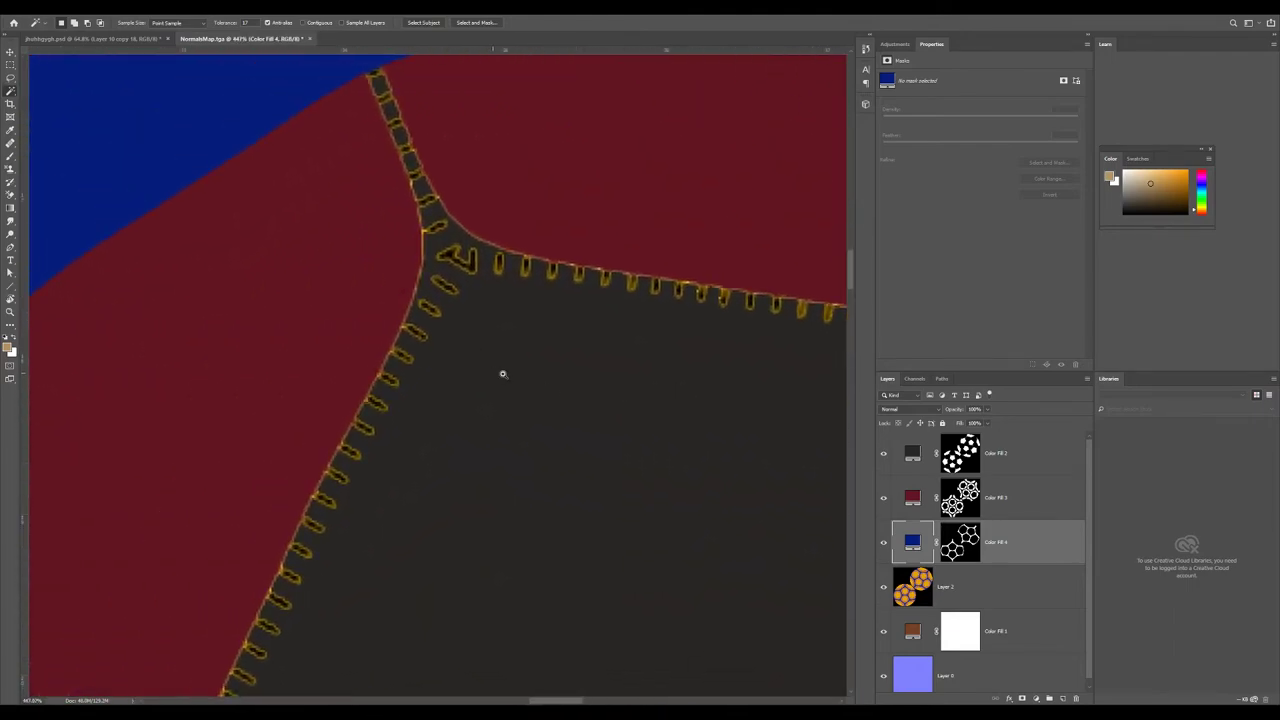
pyautogui.moveTo(540, 386); pyautogui.dragTo(554, 389)
pyautogui.click(945, 597)
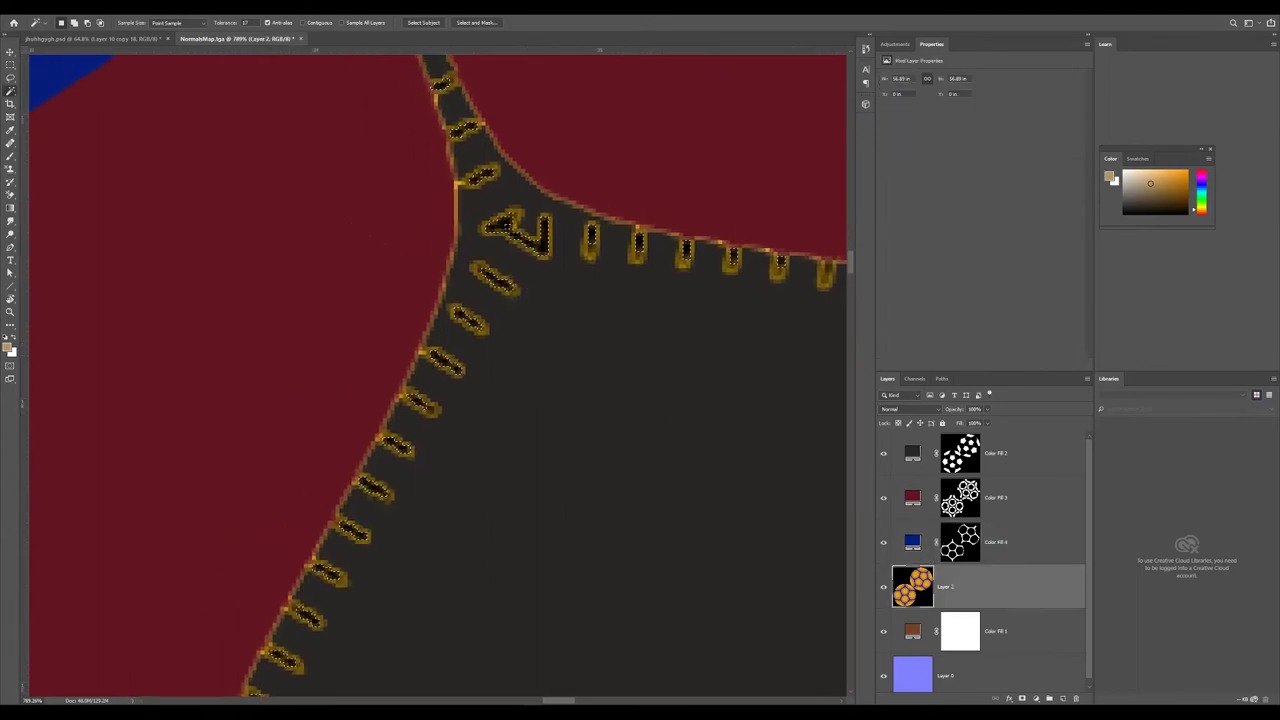
# Expand the stitch selection outward to cover the yellow outlines around the black marks.
pyautogui.click(149, 9)
pyautogui.moveTo(130, 9)
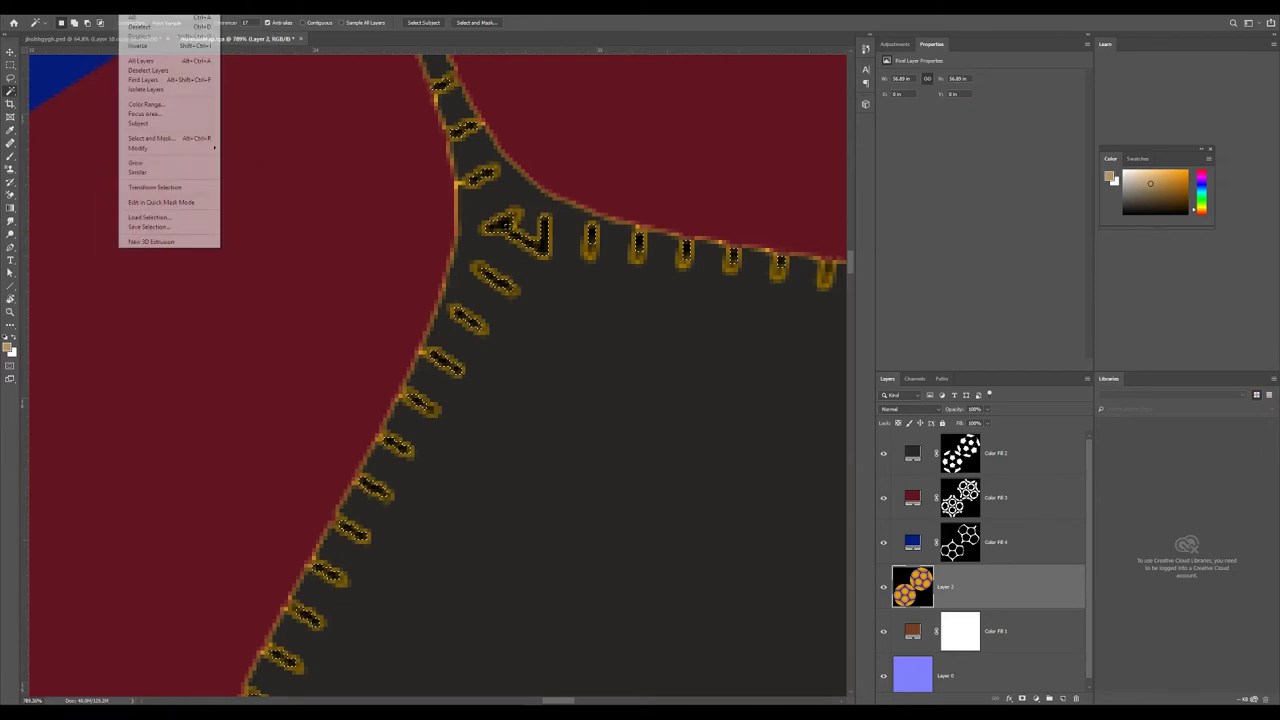
pyautogui.moveTo(140, 148)
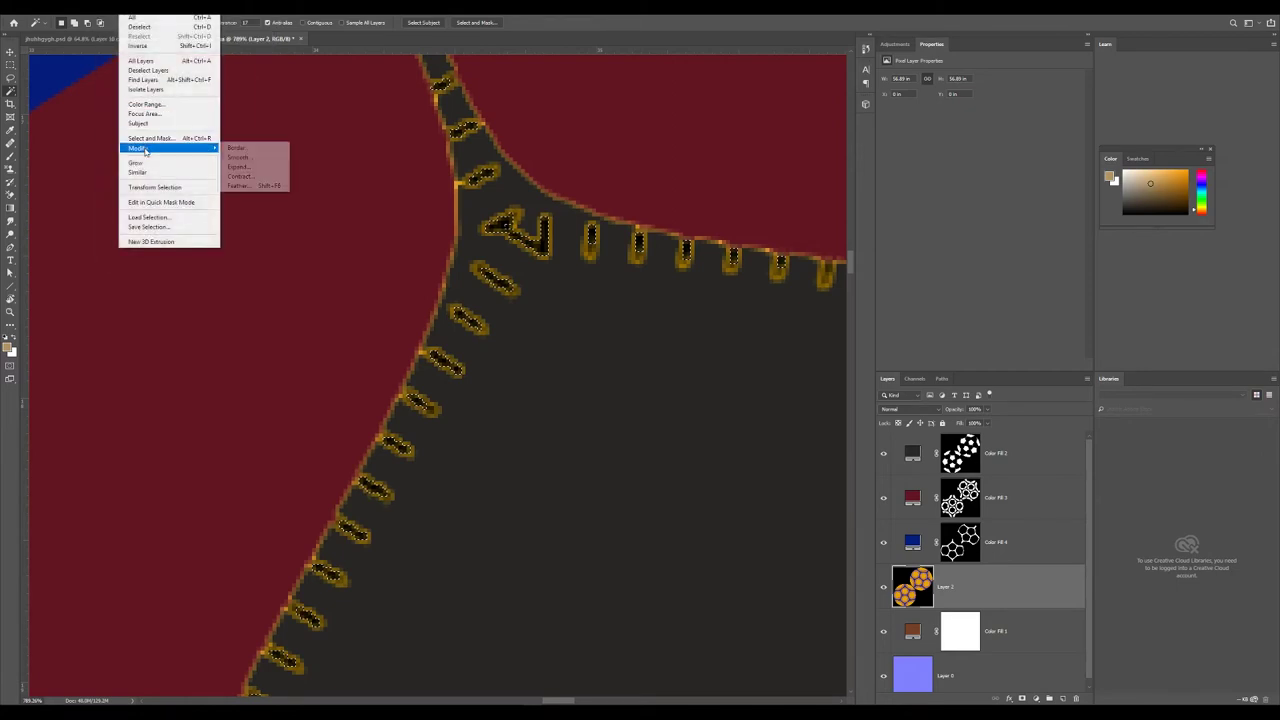
pyautogui.click(254, 167)
pyautogui.click(685, 228)
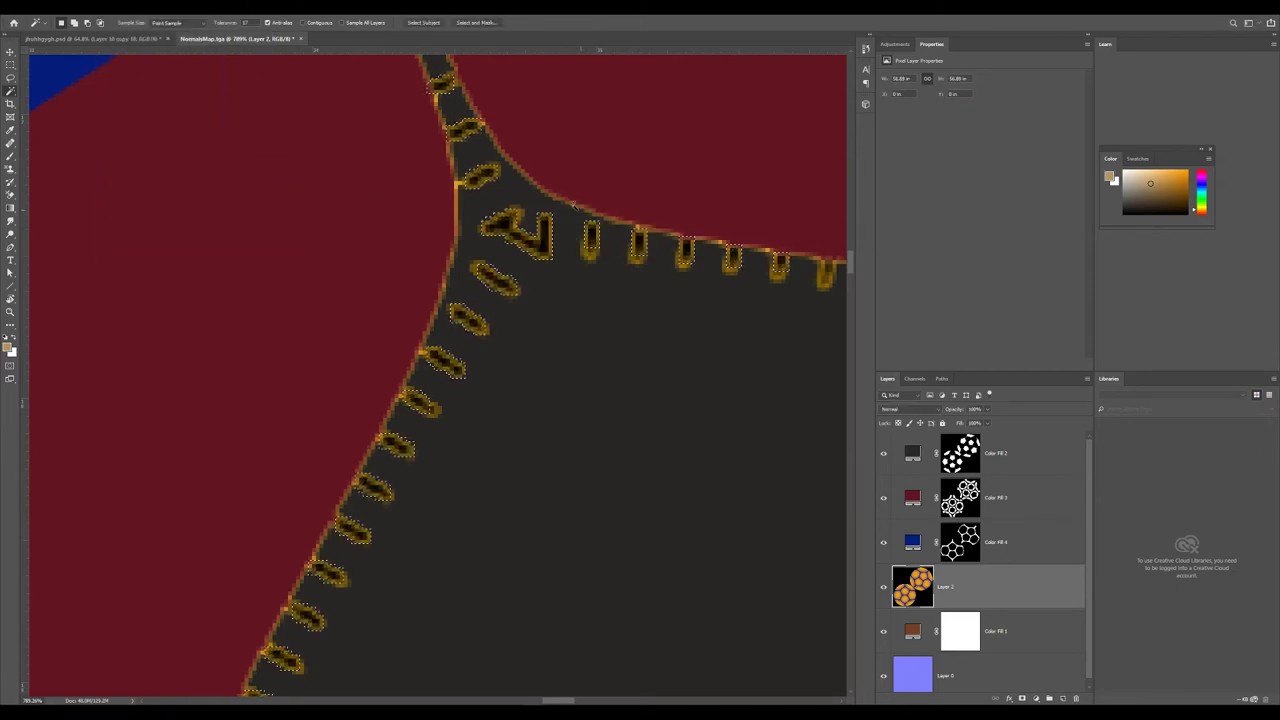
# Examine the stitch selection along the seams of both ball halves for missed or partly covered stitches.
pyautogui.scroll(-5, 651, 277)
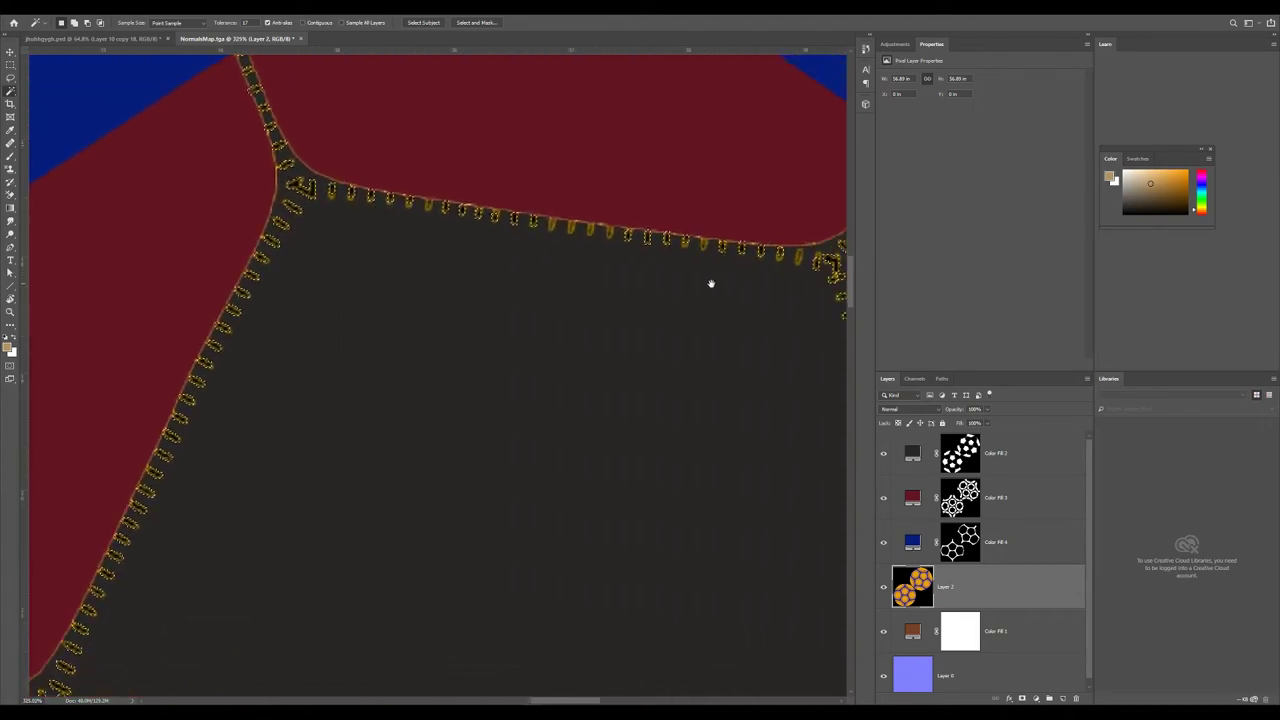
pyautogui.scroll(5, 707, 275)
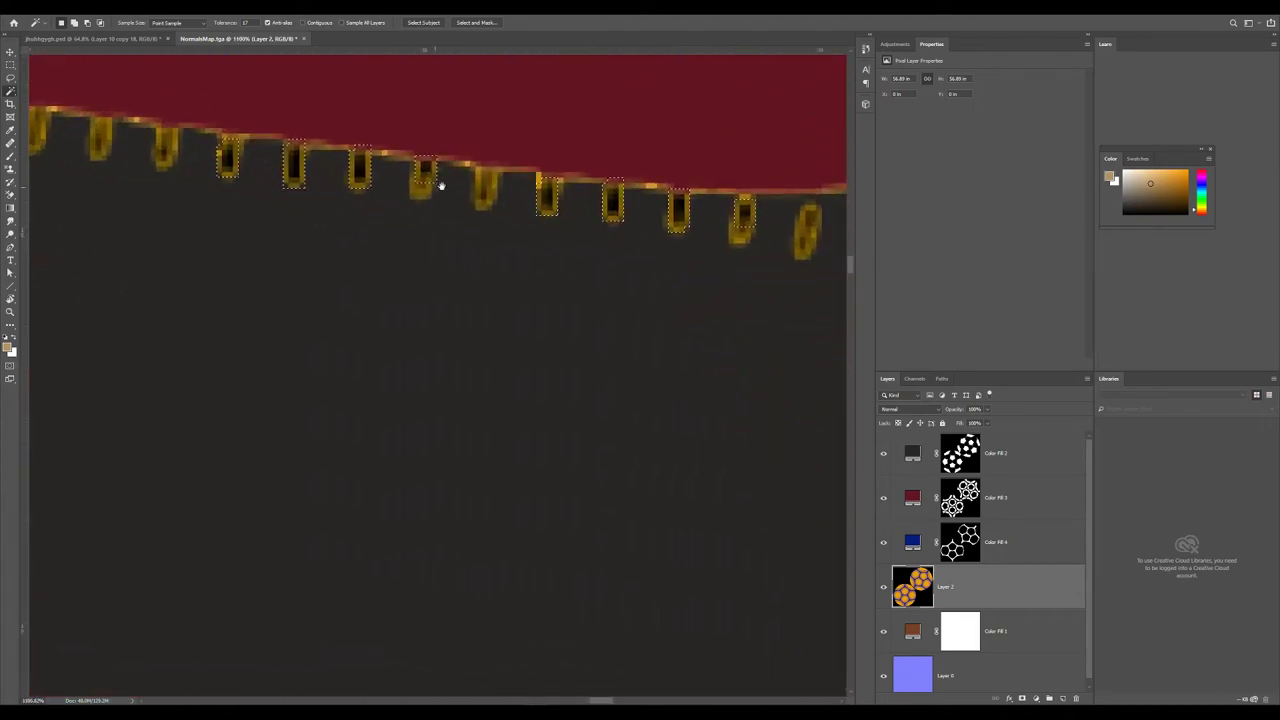
pyautogui.scroll(-4, 594, 229)
pyautogui.scroll(5, 594, 237)
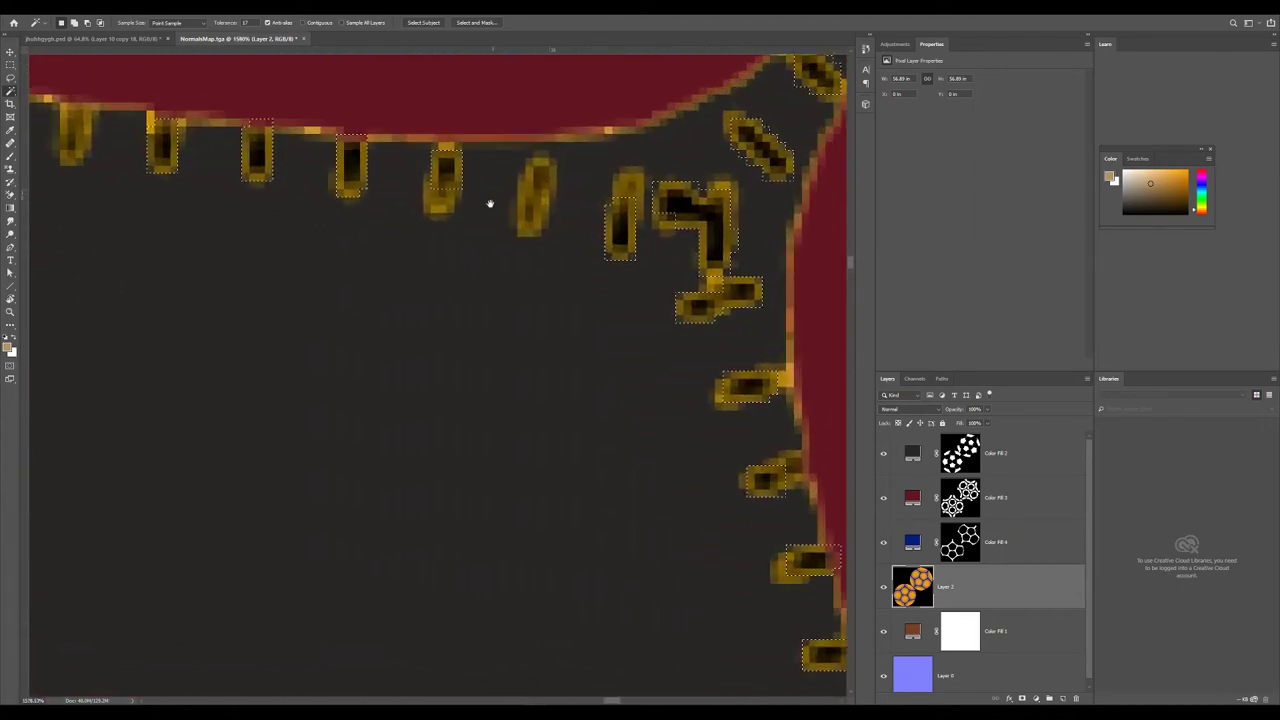
pyautogui.scroll(-8, 490, 204)
pyautogui.scroll(3, 460, 350)
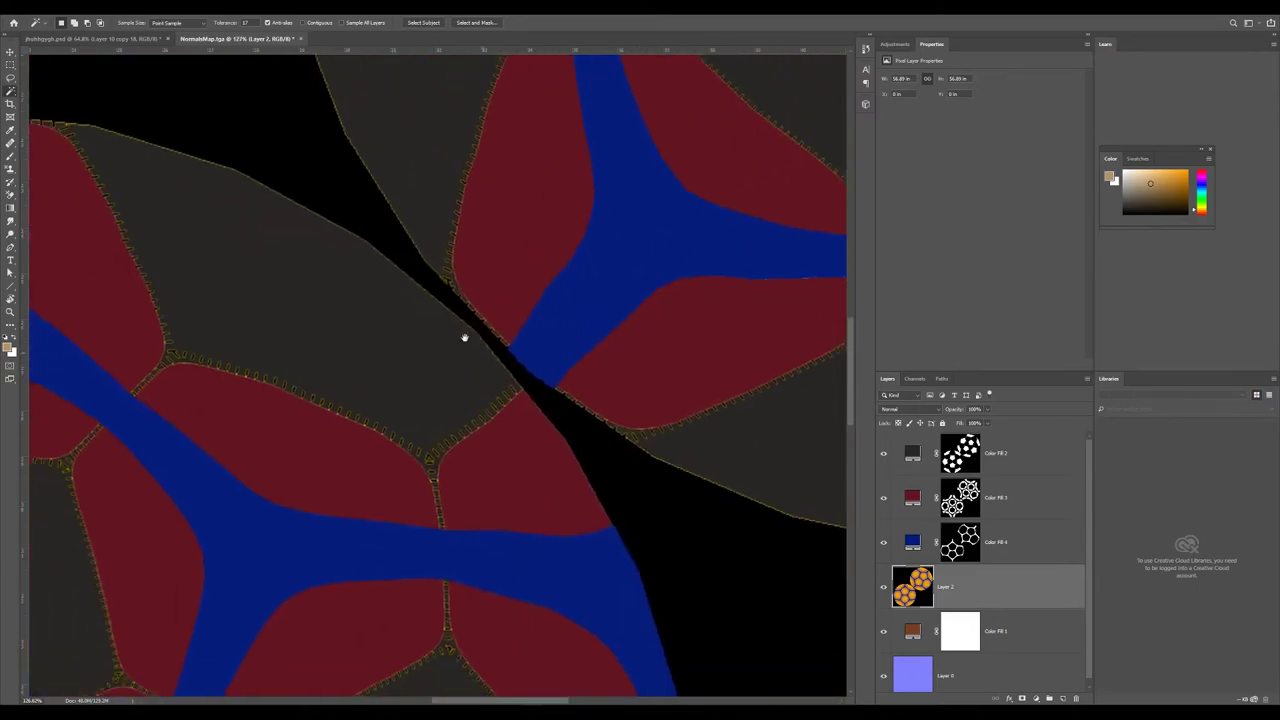
pyautogui.scroll(7, 464, 338)
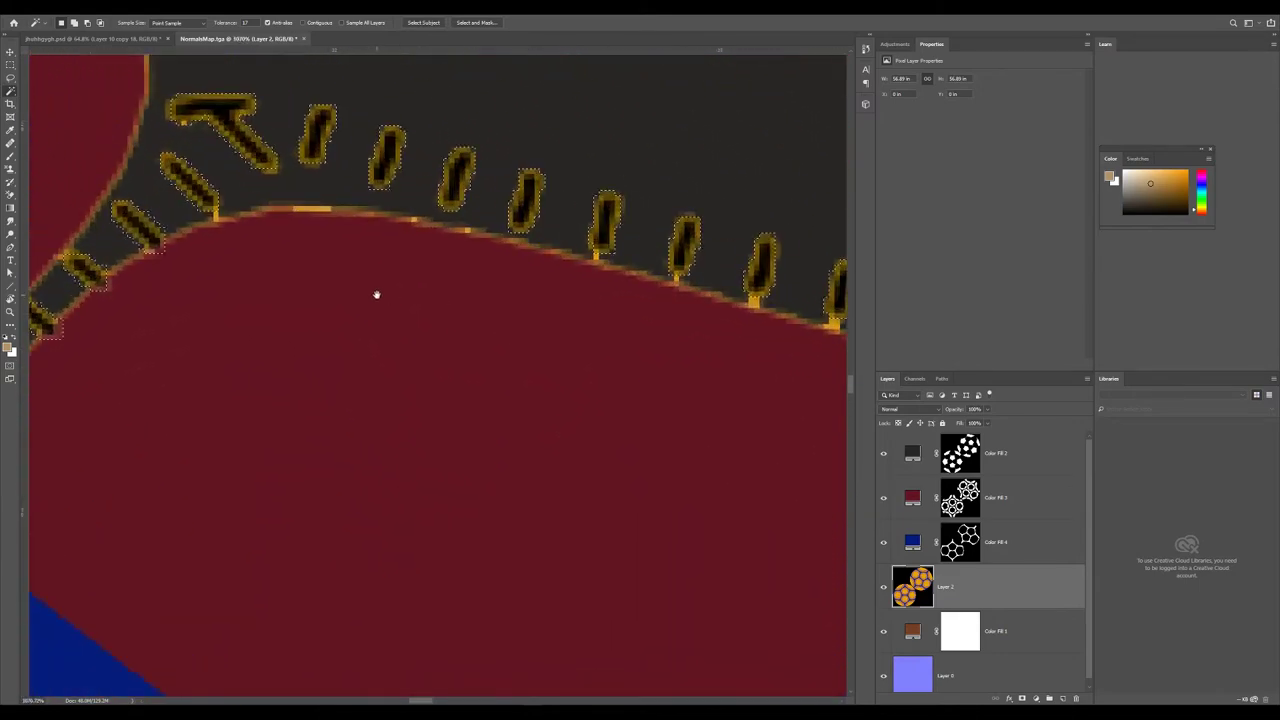
pyautogui.scroll(-6, 376, 294)
pyautogui.scroll(2, 434, 315)
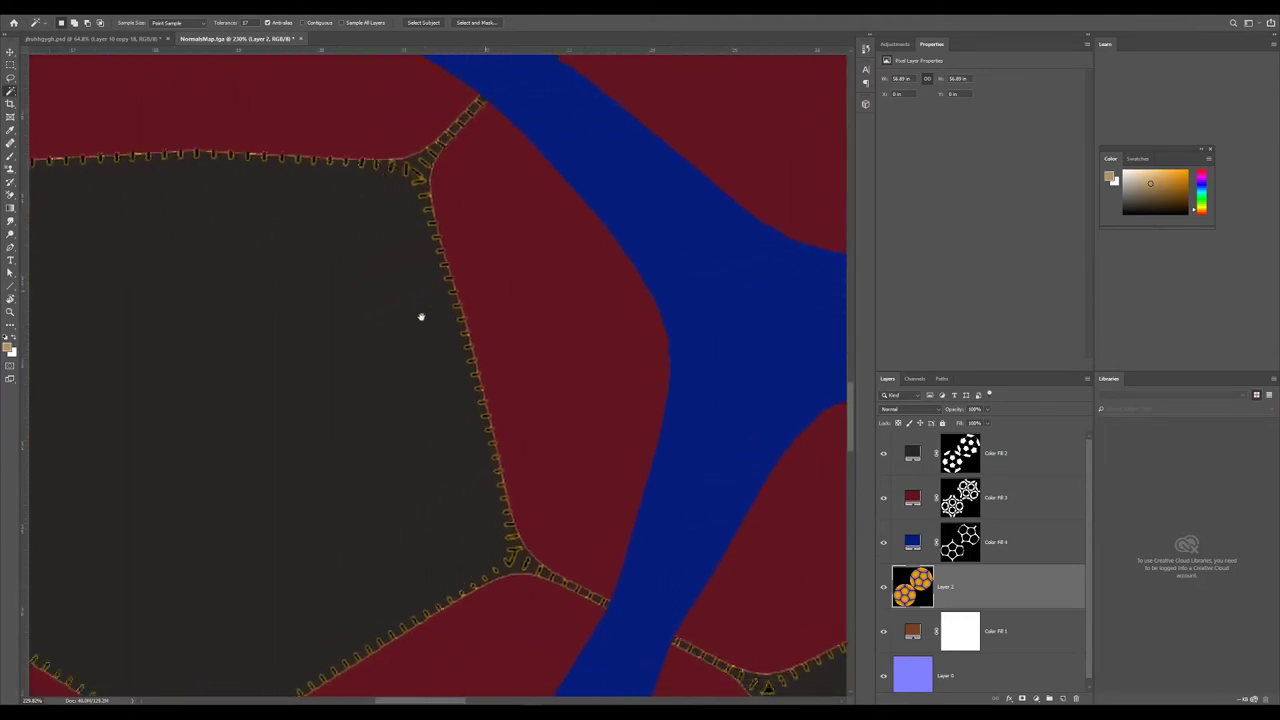
pyautogui.scroll(4, 503, 323)
pyautogui.scroll(-5, 560, 310)
pyautogui.scroll(2, 590, 335)
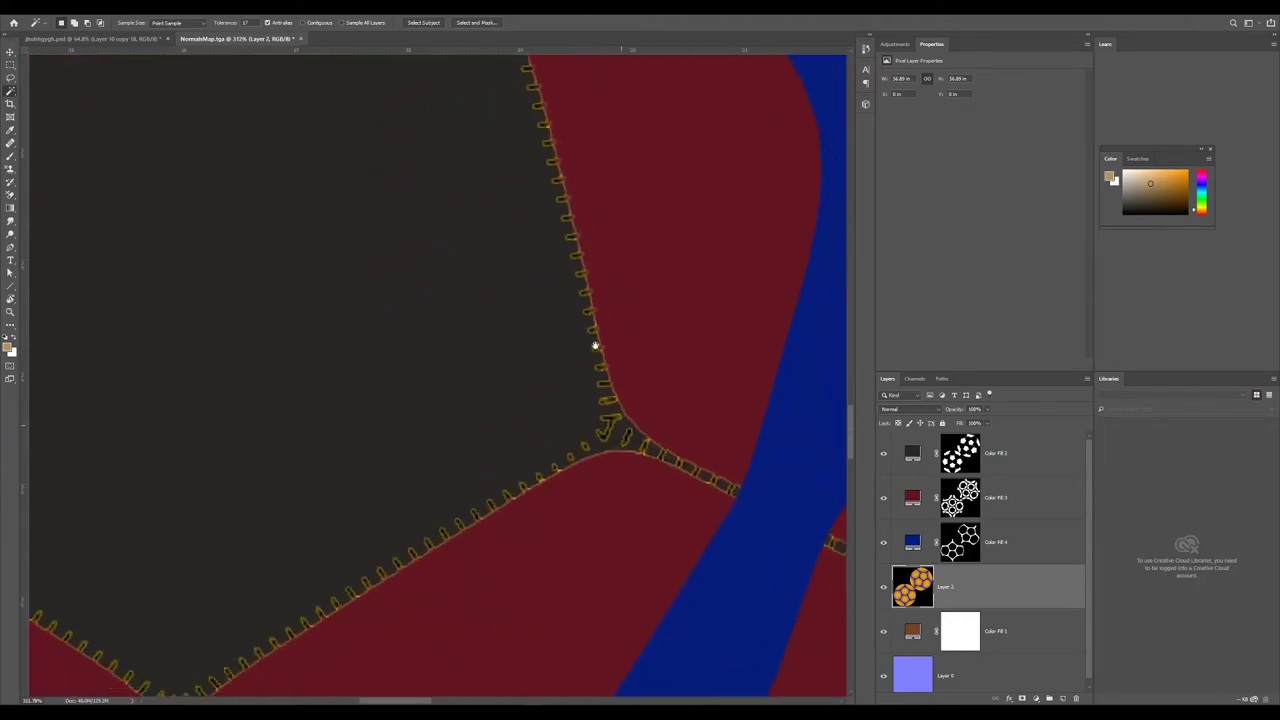
pyautogui.scroll(-4, 600, 350)
pyautogui.scroll(5, 486, 354)
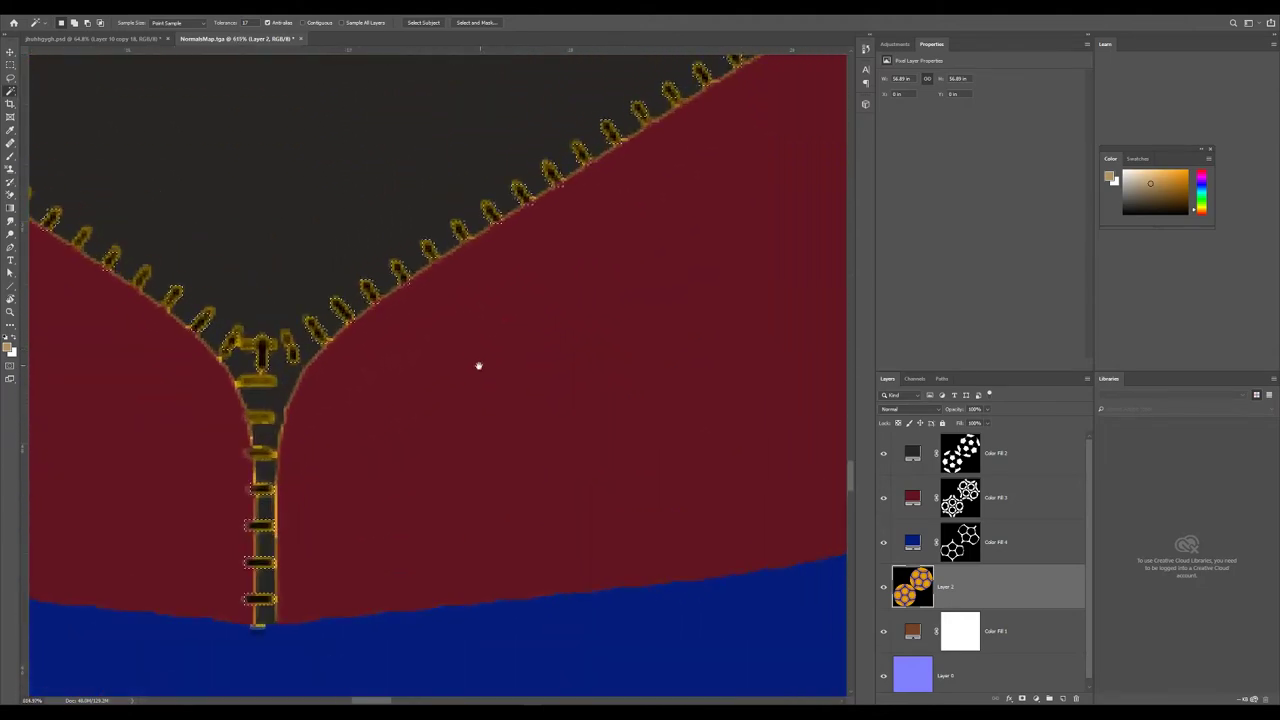
# Add the missed dark yellow stitch marks to the selection with the Magic Wand and check the seams.
pyautogui.scroll(2, 478, 366)
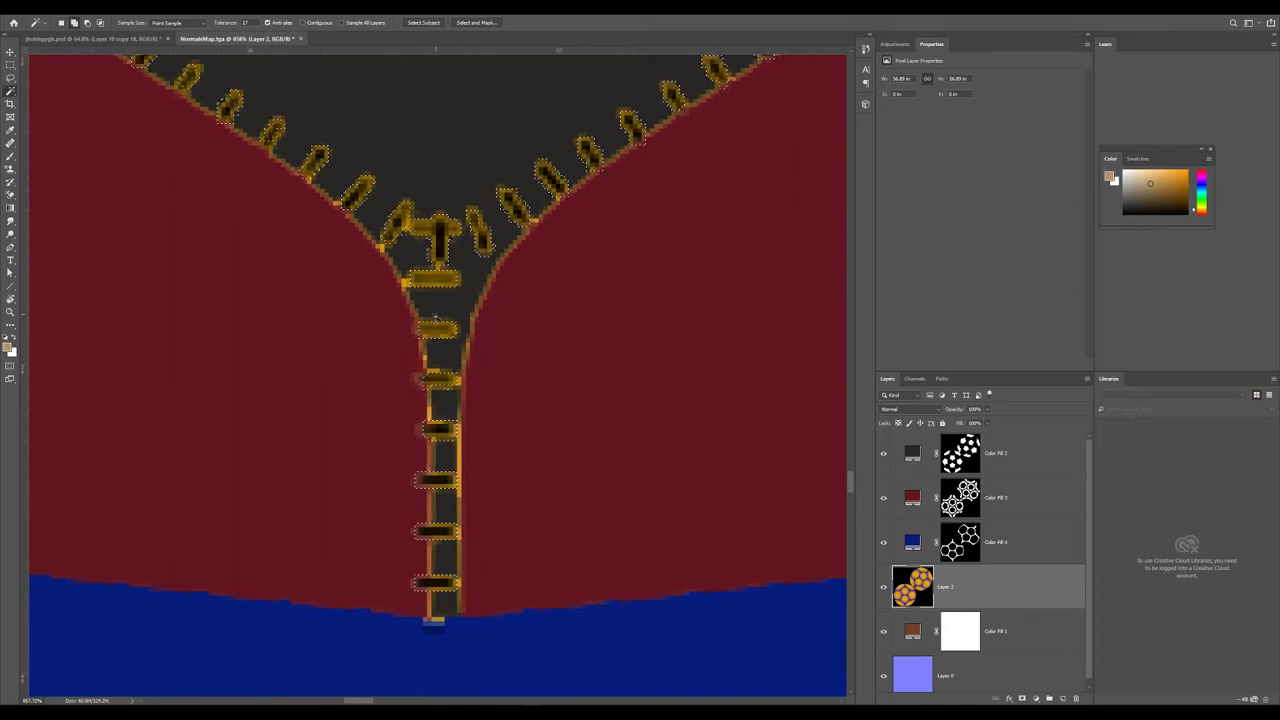
pyautogui.scroll(-10, 605, 350)
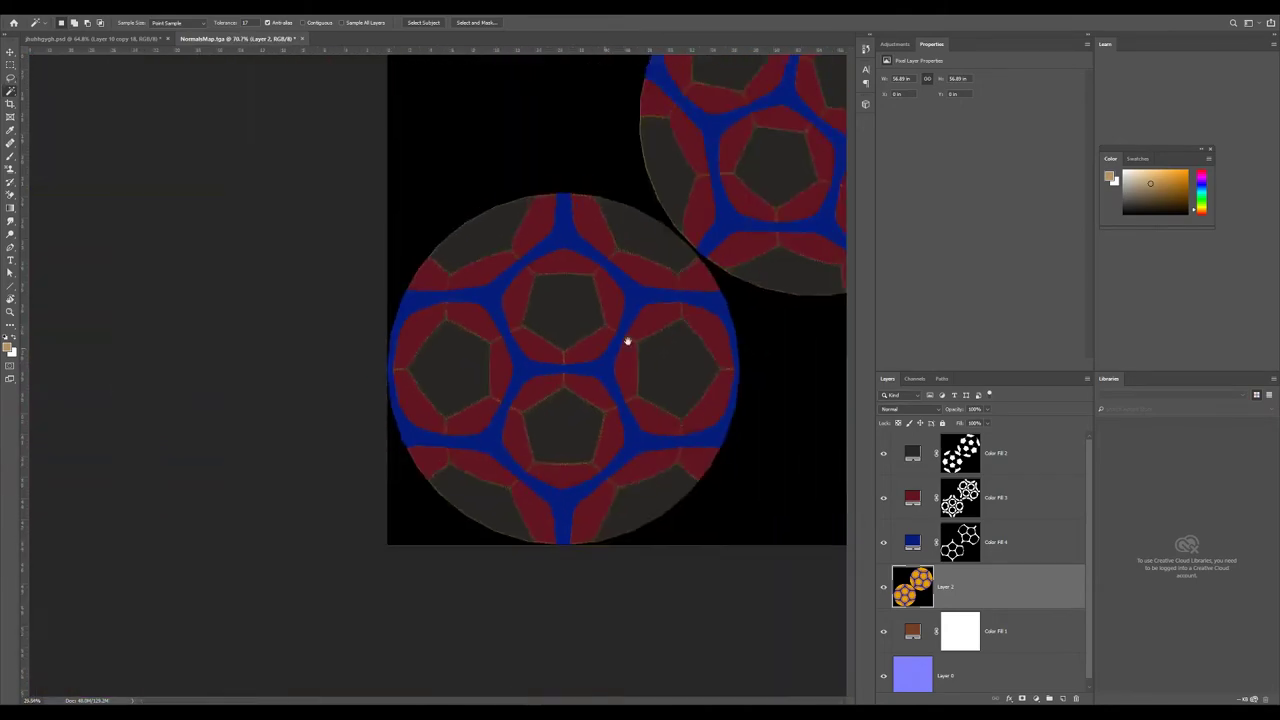
pyautogui.scroll(9, 586, 321)
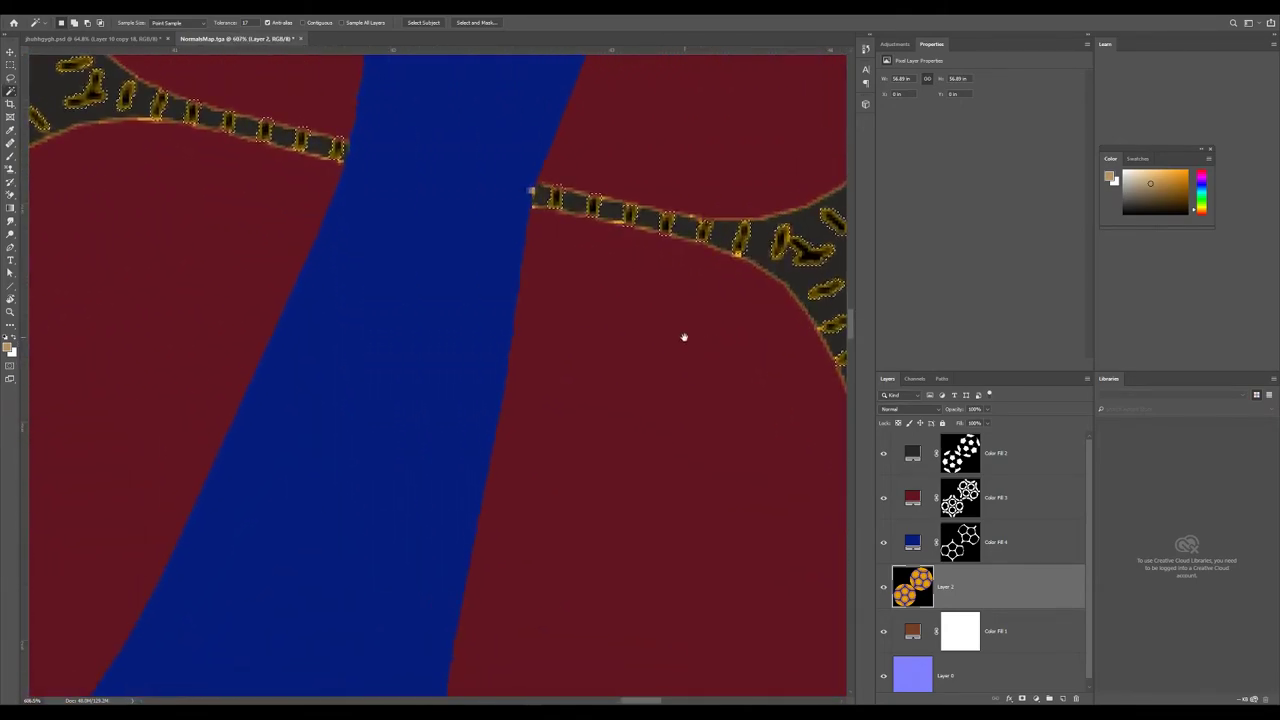
# Add a Solid Color fill layer over the selected stitches in light grey, hex cccccc.
pyautogui.click(1038, 699)
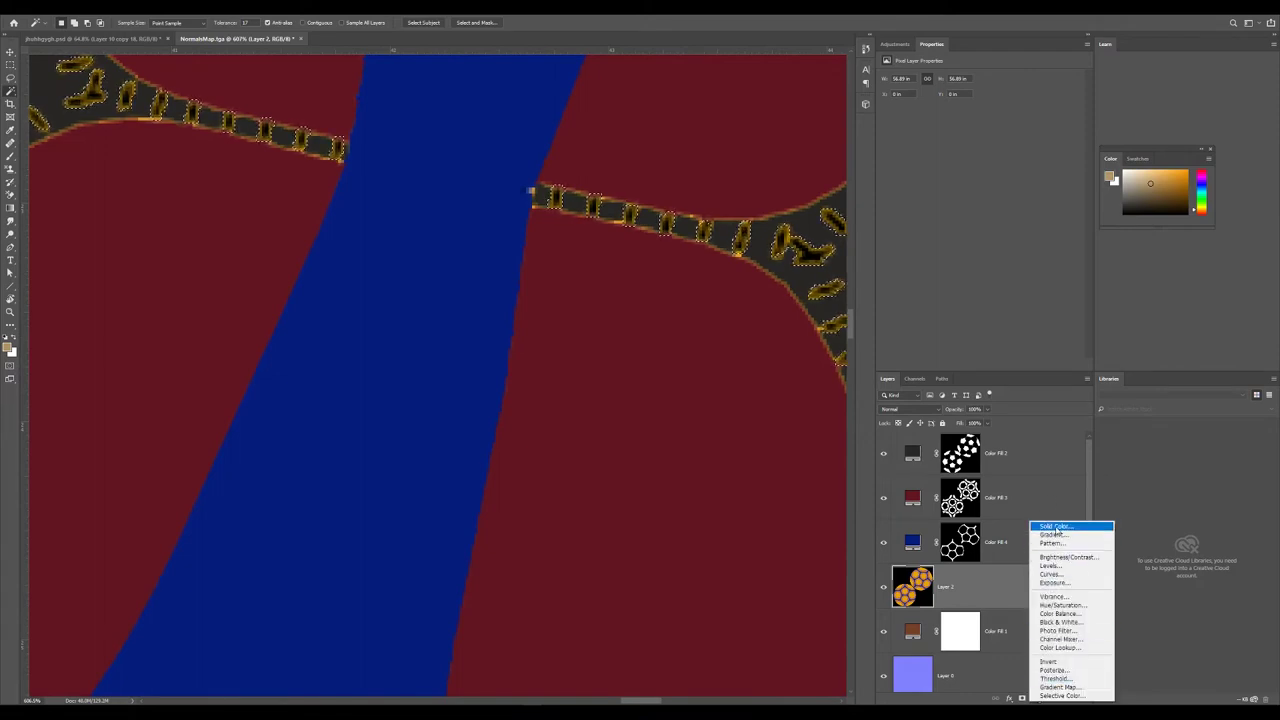
pyautogui.click(1056, 527)
pyautogui.click(531, 191)
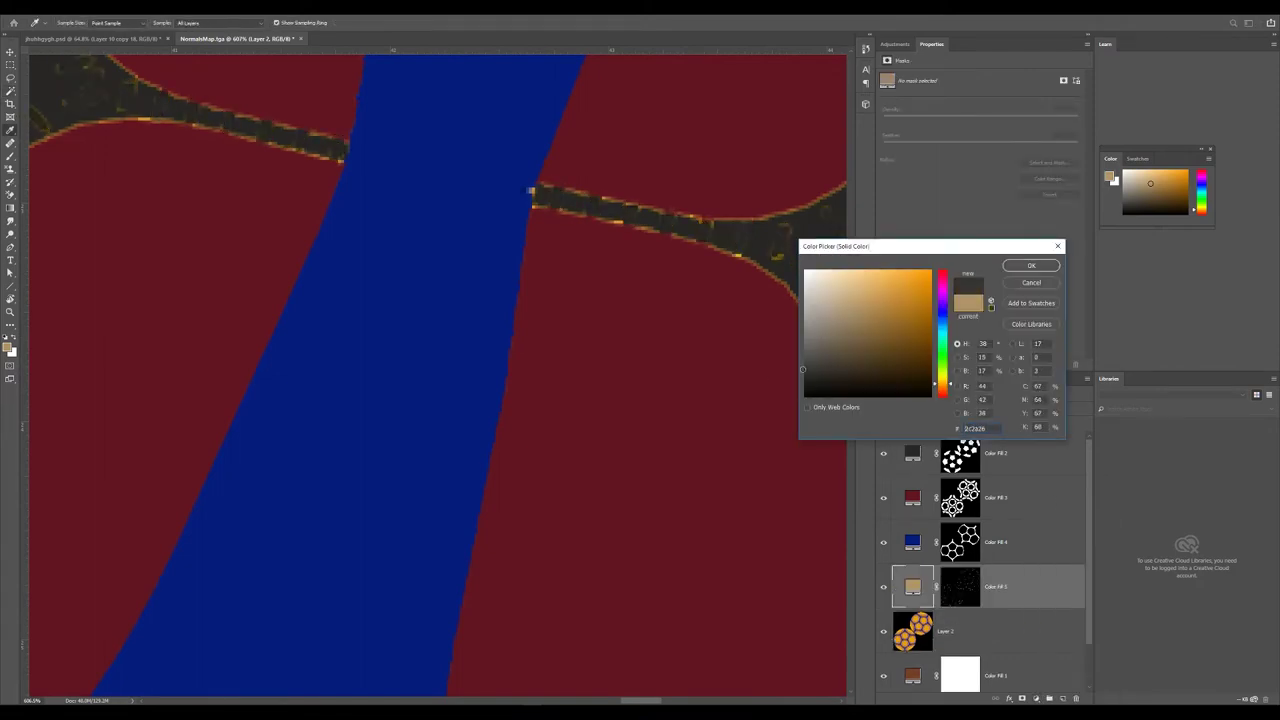
pyautogui.moveTo(796, 364)
pyautogui.mouseDown()
pyautogui.moveTo(768, 296)
pyautogui.moveTo(738, 295)
pyautogui.mouseUp()
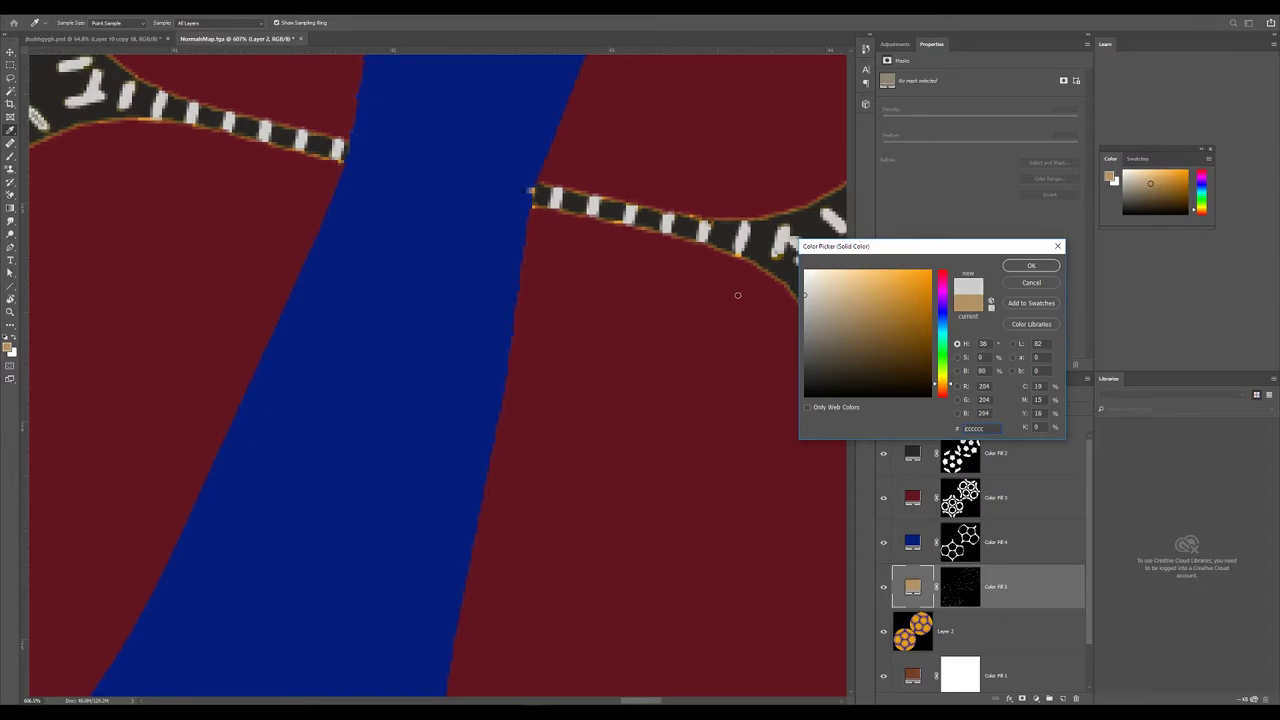
pyautogui.click(1024, 267)
pyautogui.scroll(-10, 529, 194)
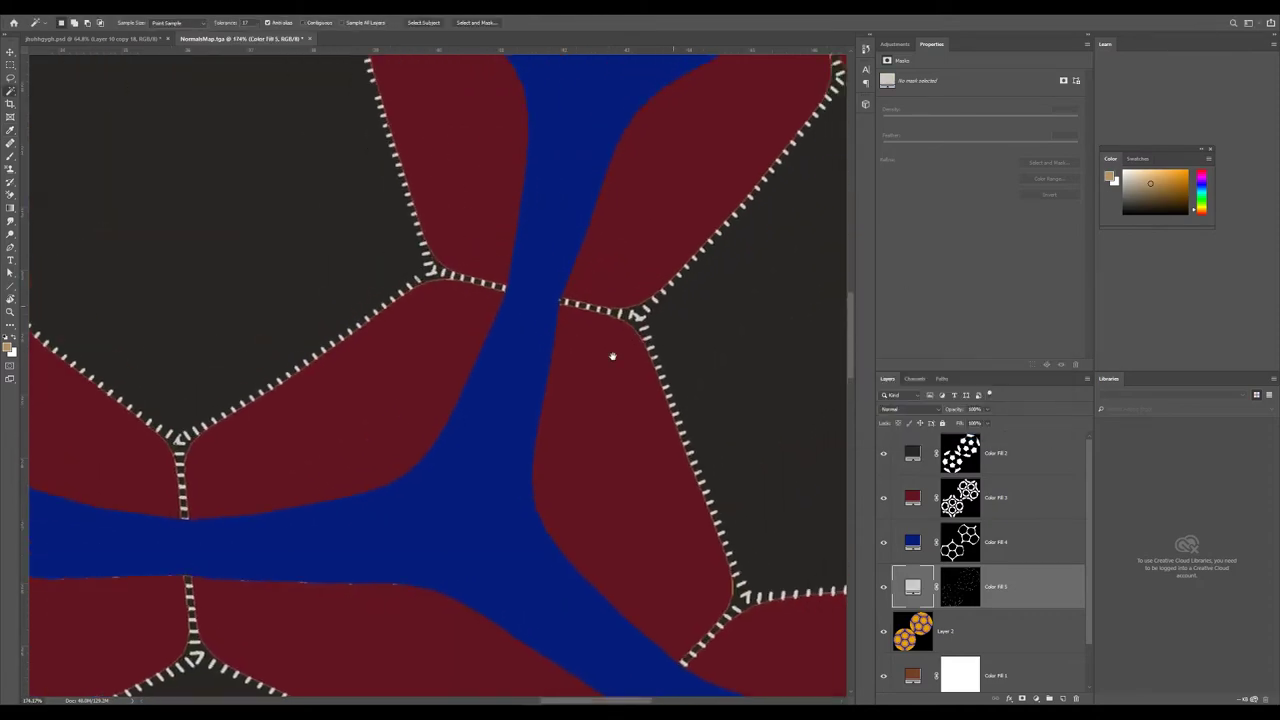
# Examine the light grey stitches along the seams and outer edges, comparing them with the Color Fill 5 layer hidden and shown.
pyautogui.scroll(-6, 683, 354)
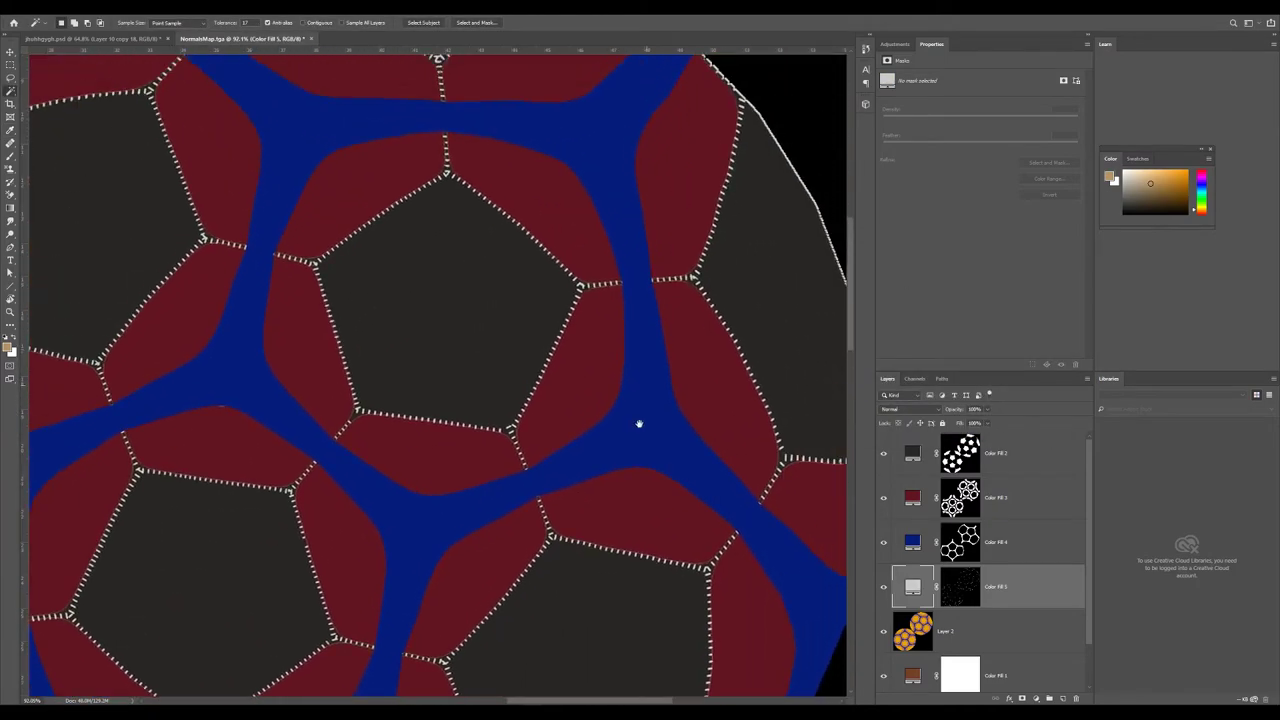
pyautogui.scroll(-3, 670, 398)
pyautogui.scroll(9, 720, 392)
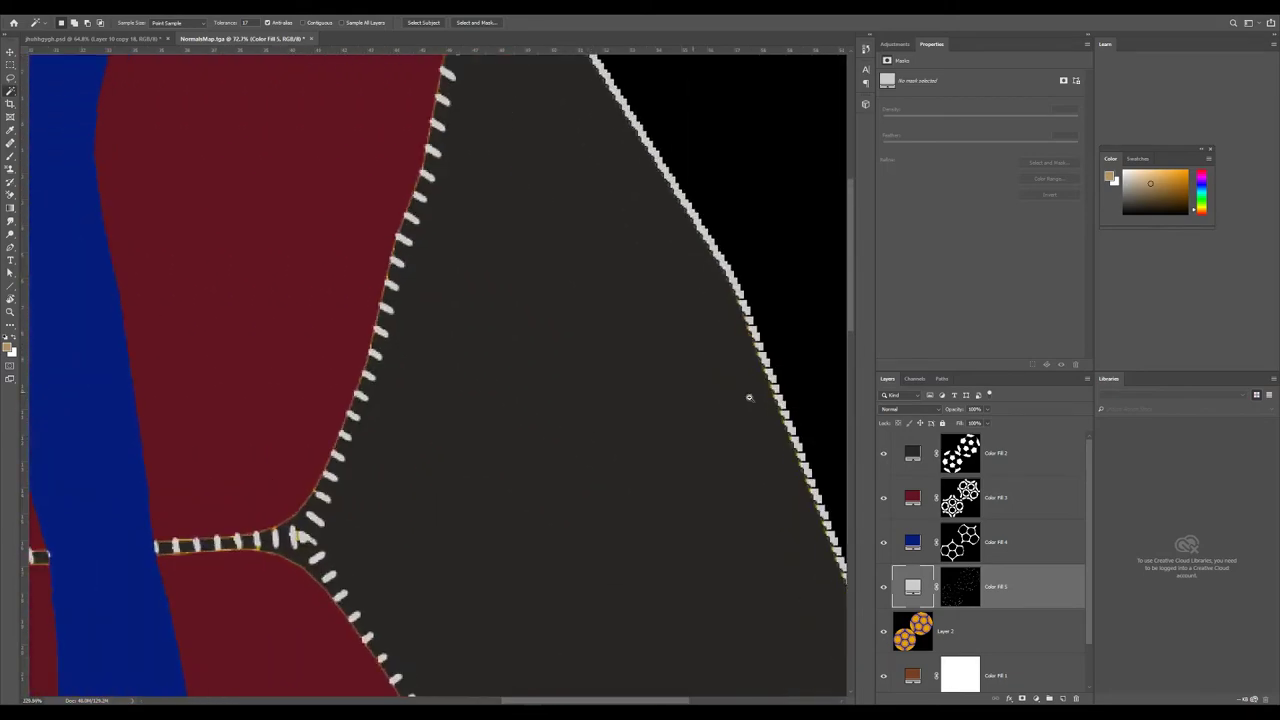
pyautogui.moveTo(704, 419); pyautogui.dragTo(703, 451)
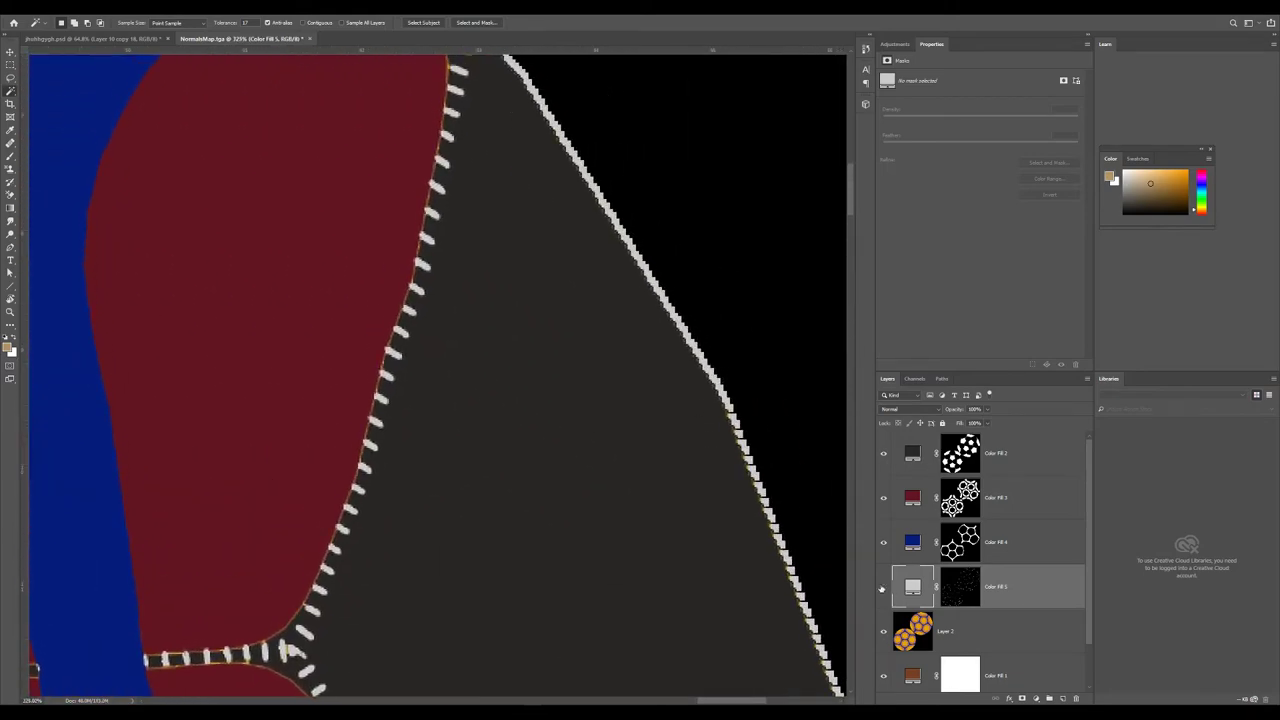
pyautogui.click(882, 588)
pyautogui.click(882, 588)
pyautogui.click(882, 588)
pyautogui.click(882, 588)
pyautogui.click(882, 588)
pyautogui.moveTo(637, 440); pyautogui.dragTo(715, 458)
pyautogui.scroll(-3, 611, 436)
pyautogui.click(883, 587)
pyautogui.moveTo(575, 379); pyautogui.dragTo(647, 420)
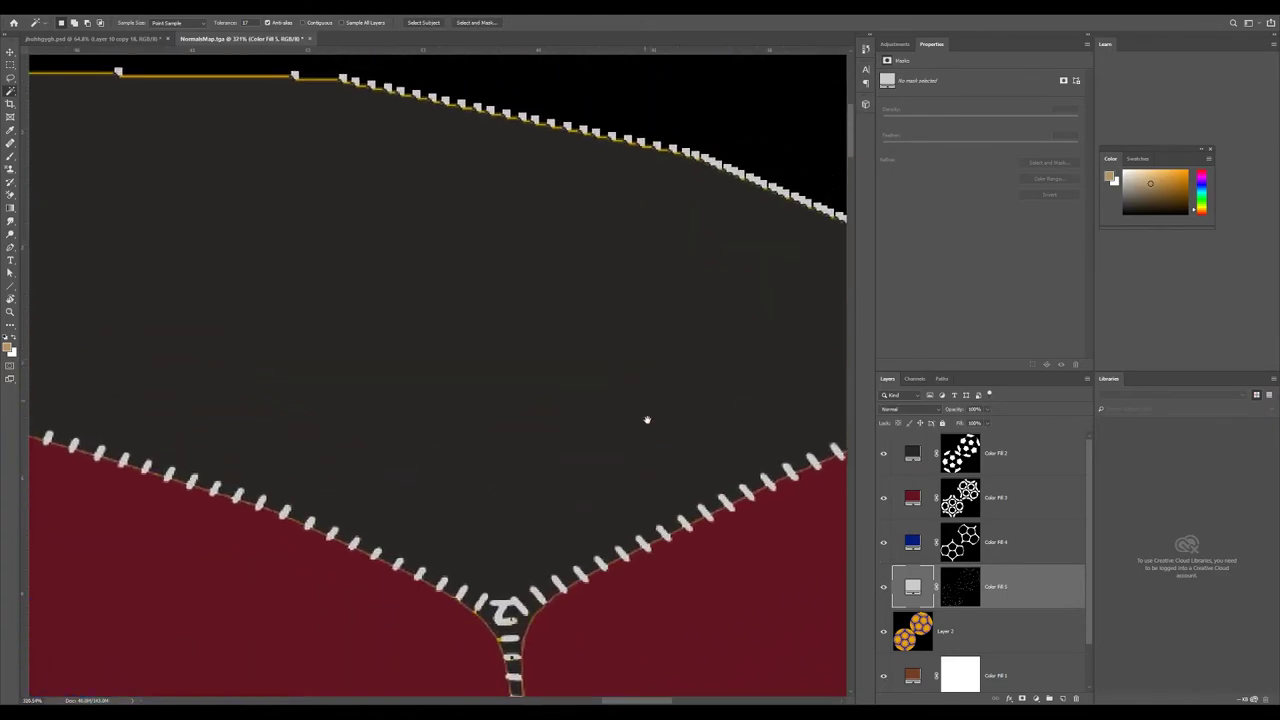
pyautogui.click(883, 587)
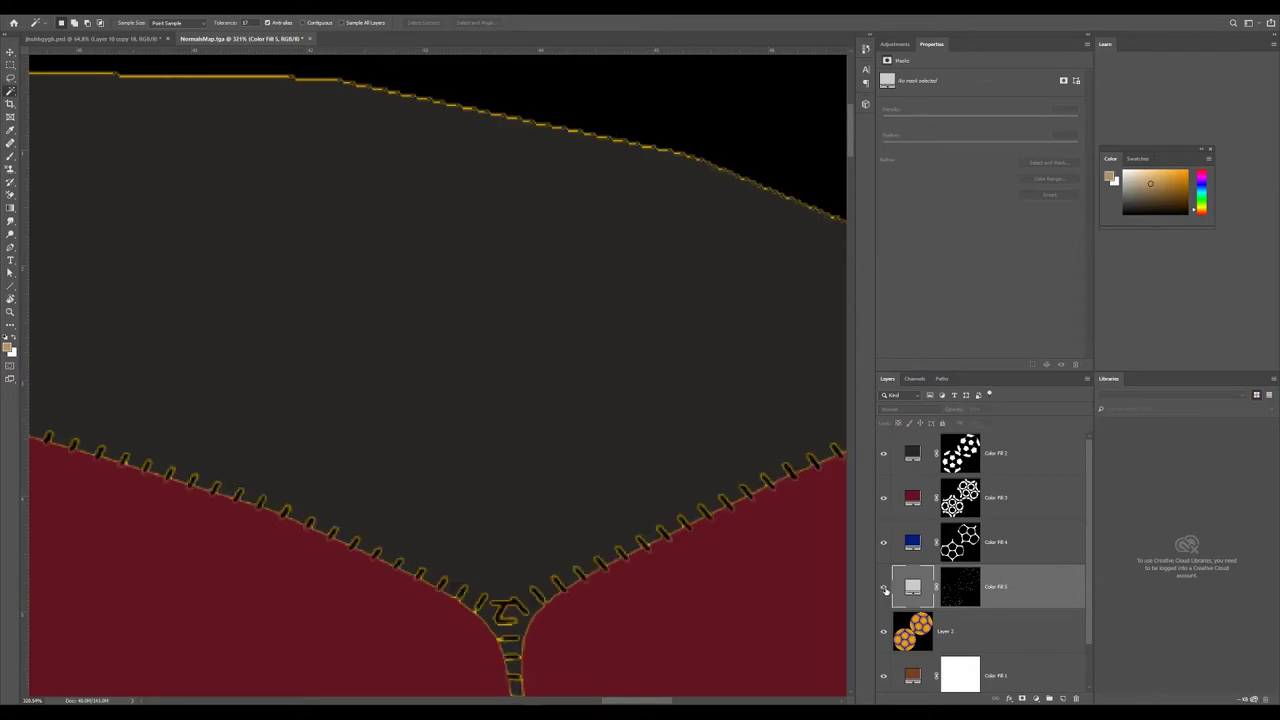
pyautogui.click(883, 587)
pyautogui.click(883, 587)
pyautogui.click(884, 588)
# Look over the stitched seams and colour fills across both ball halves of the texture.
pyautogui.scroll(-3, 646, 417)
pyautogui.moveTo(681, 600); pyautogui.dragTo(645, 280)
pyautogui.scroll(-1, 600, 434)
pyautogui.moveTo(592, 566); pyautogui.dragTo(657, 431)
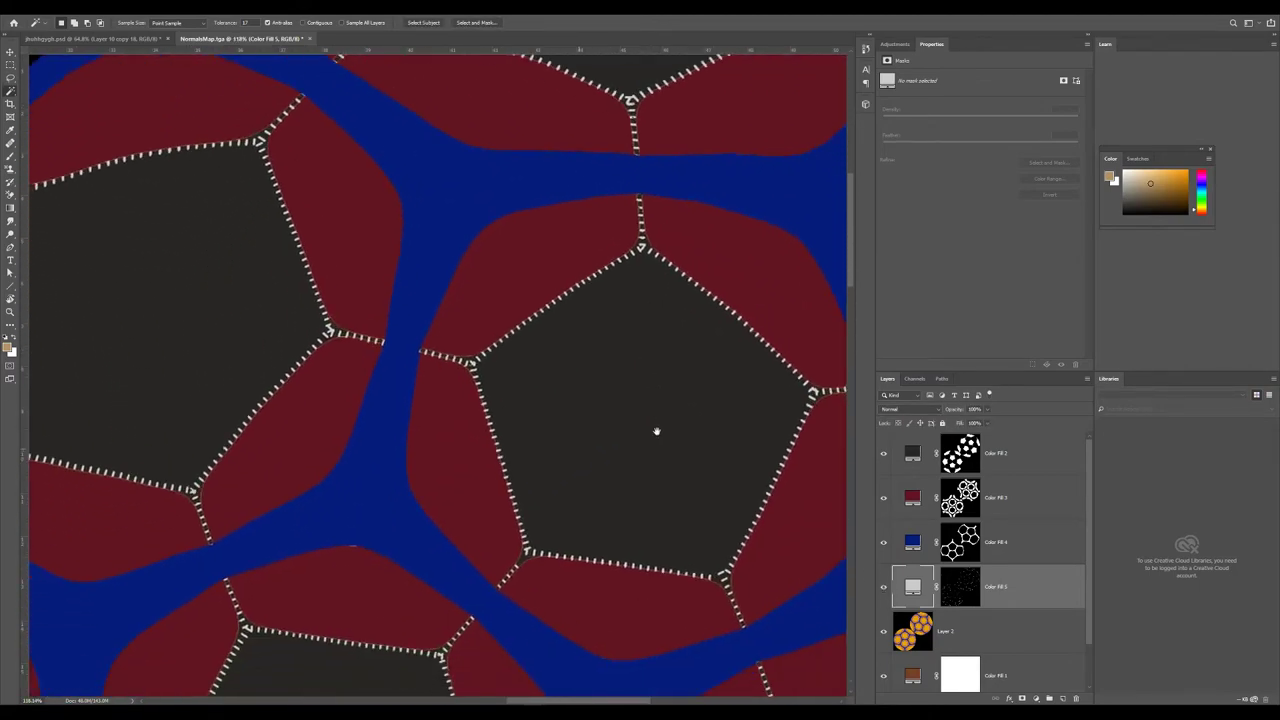
pyautogui.scroll(-4, 656, 431)
pyautogui.scroll(4, 597, 497)
pyautogui.scroll(-3, 563, 480)
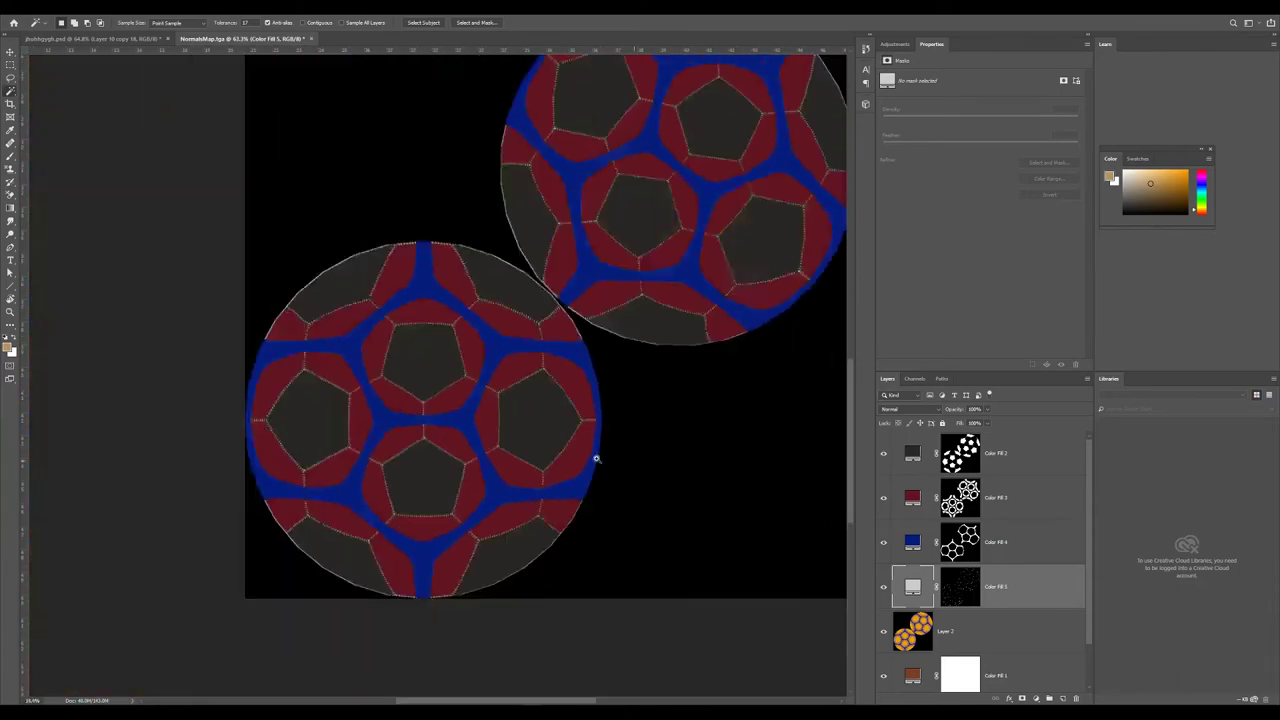
pyautogui.scroll(-2, 596, 459)
# Start saving a copy of the texture to the Desktop with Targa as the file format.
pyautogui.hotkey('ctrl', 'shift', 's')
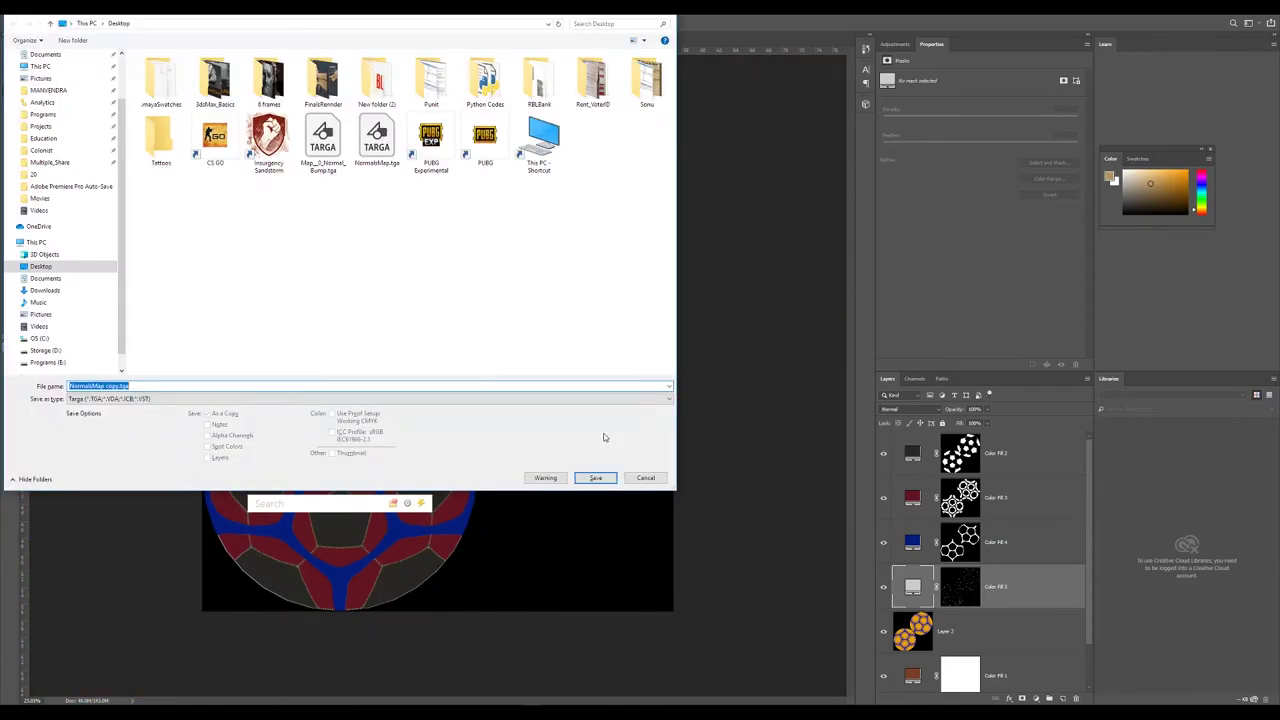
pyautogui.click(335, 400)
pyautogui.press('t')
pyautogui.press('Return')
pyautogui.click(243, 386)
pyautogui.click(236, 399)
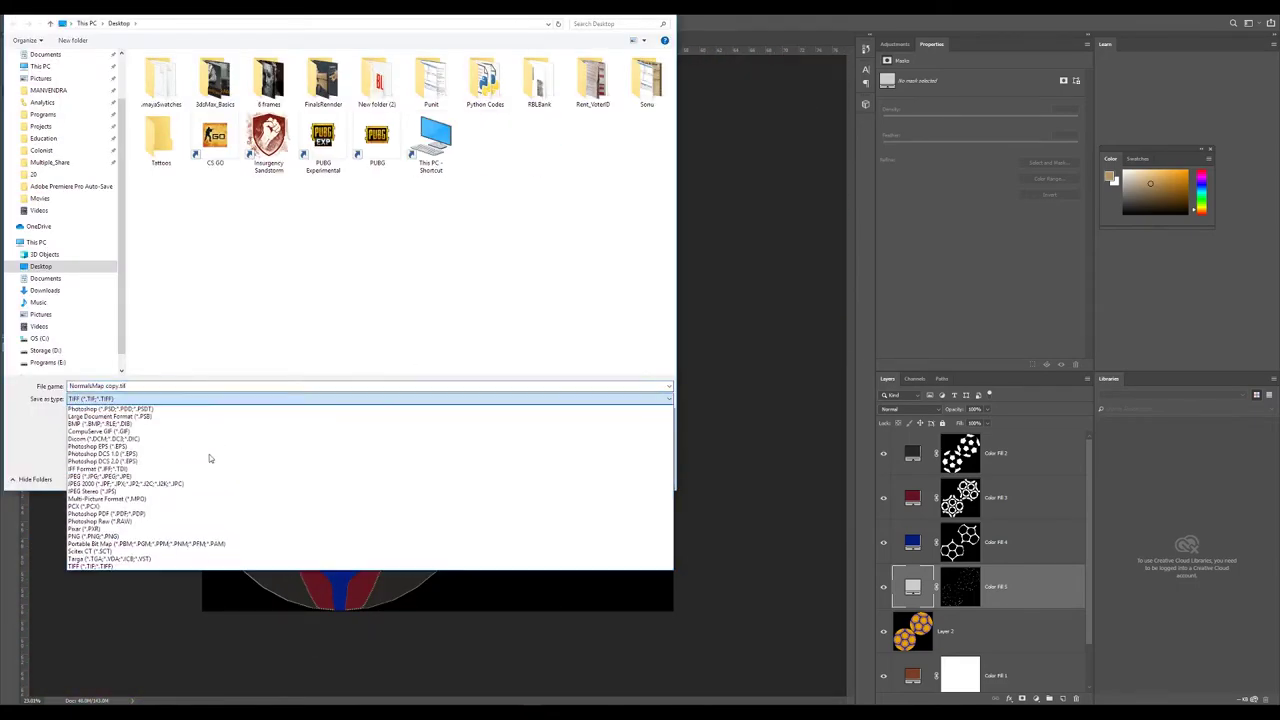
pyautogui.click(110, 558)
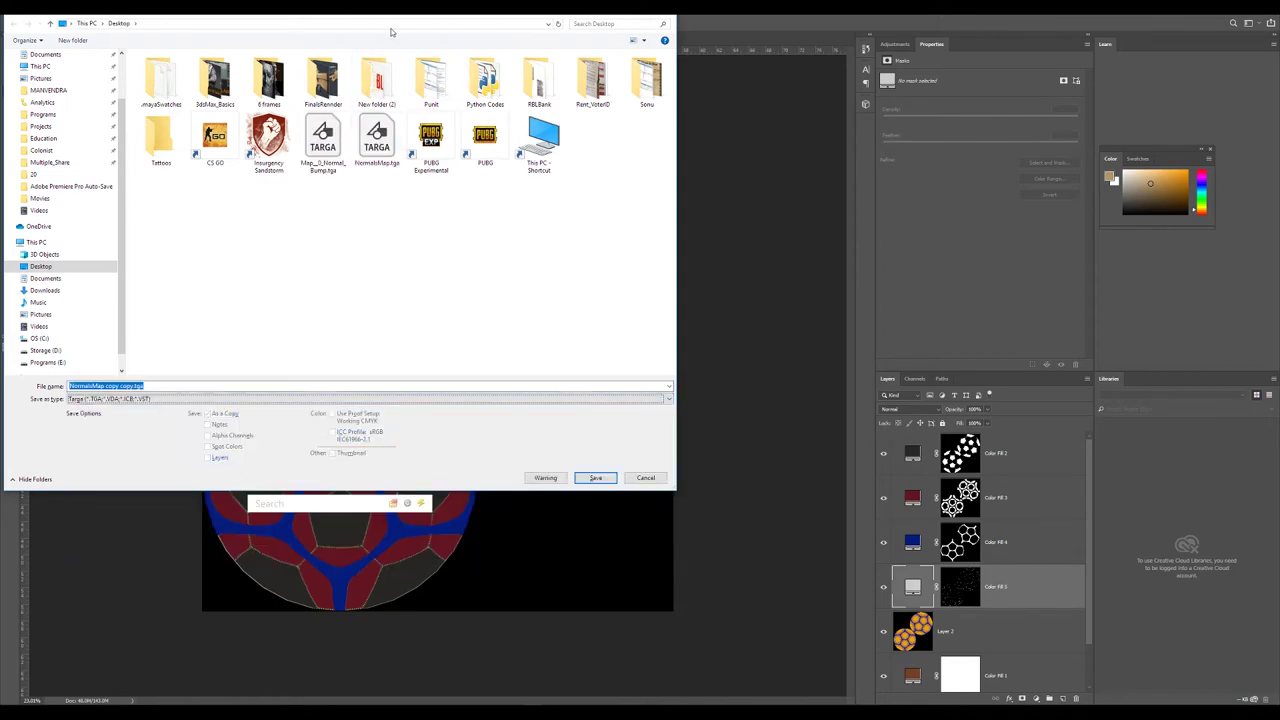
# Name the Targa copy baseColor and save it to the Desktop.
pyautogui.moveTo(391, 8); pyautogui.dragTo(953, 70)
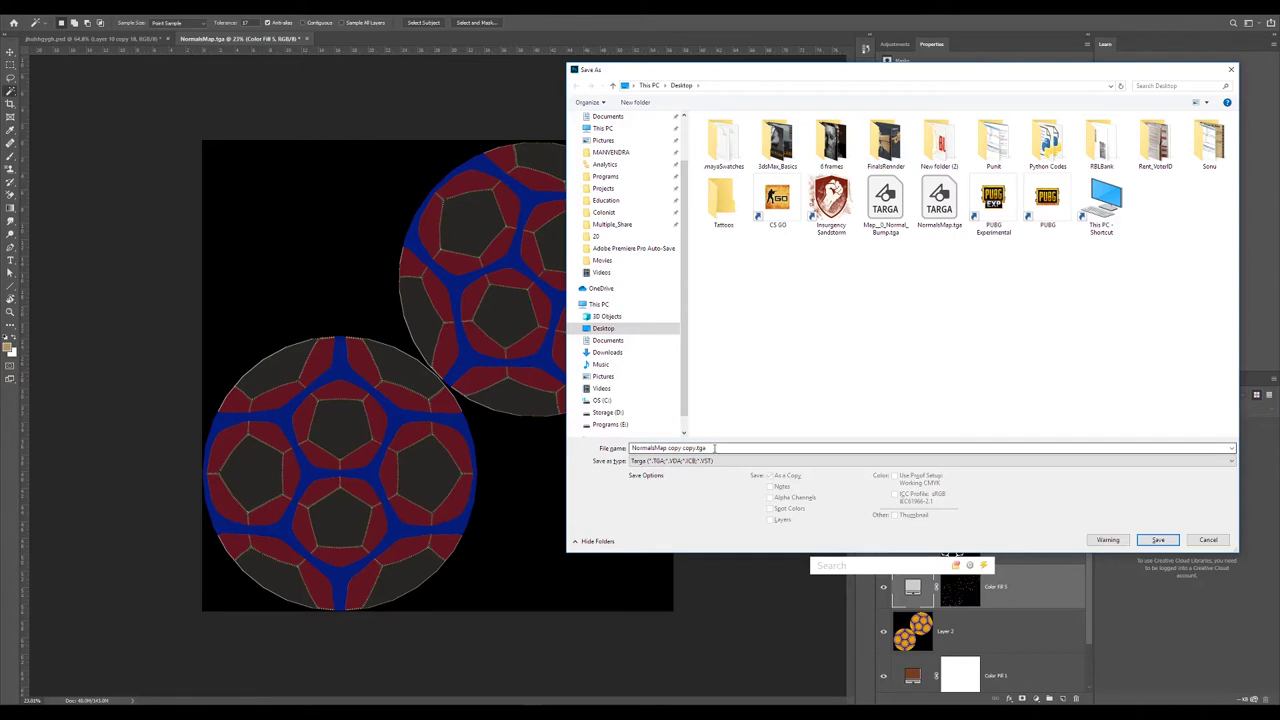
pyautogui.click(713, 448)
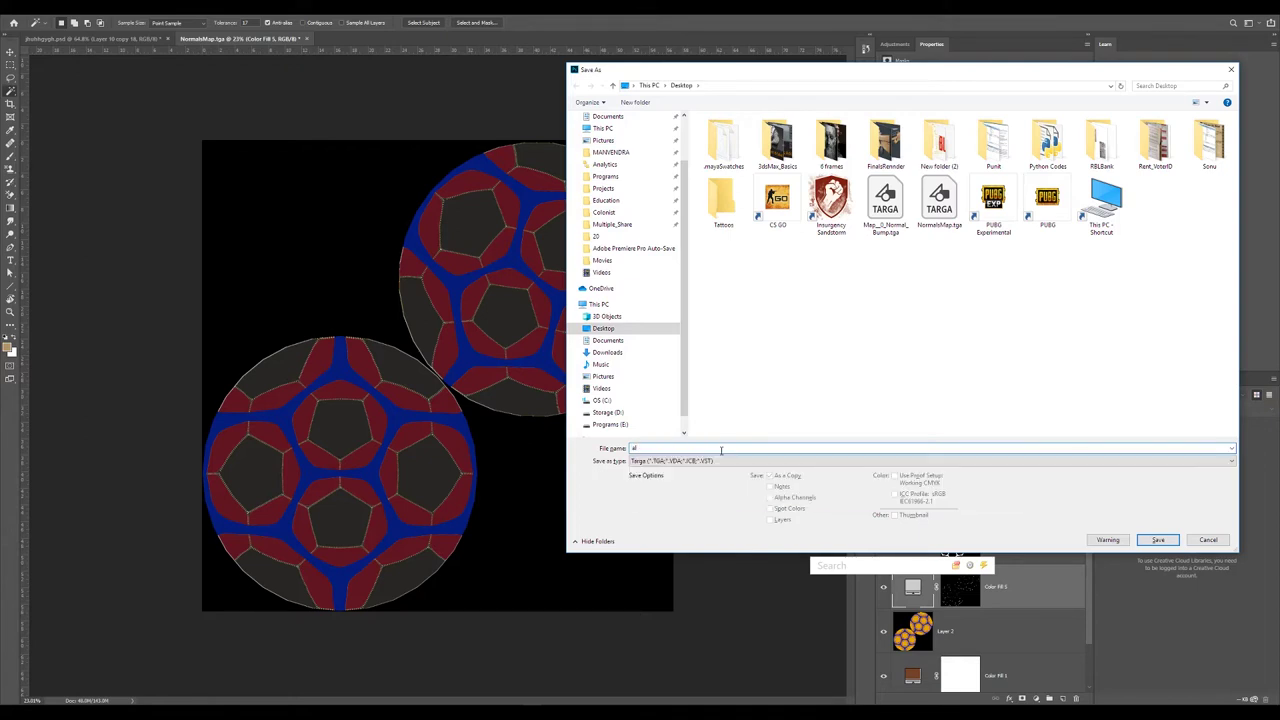
pyautogui.press('BackSpace')
pyautogui.press('BackSpace')
pyautogui.write('base')
pyautogui.press('Return')
pyautogui.press('Return')
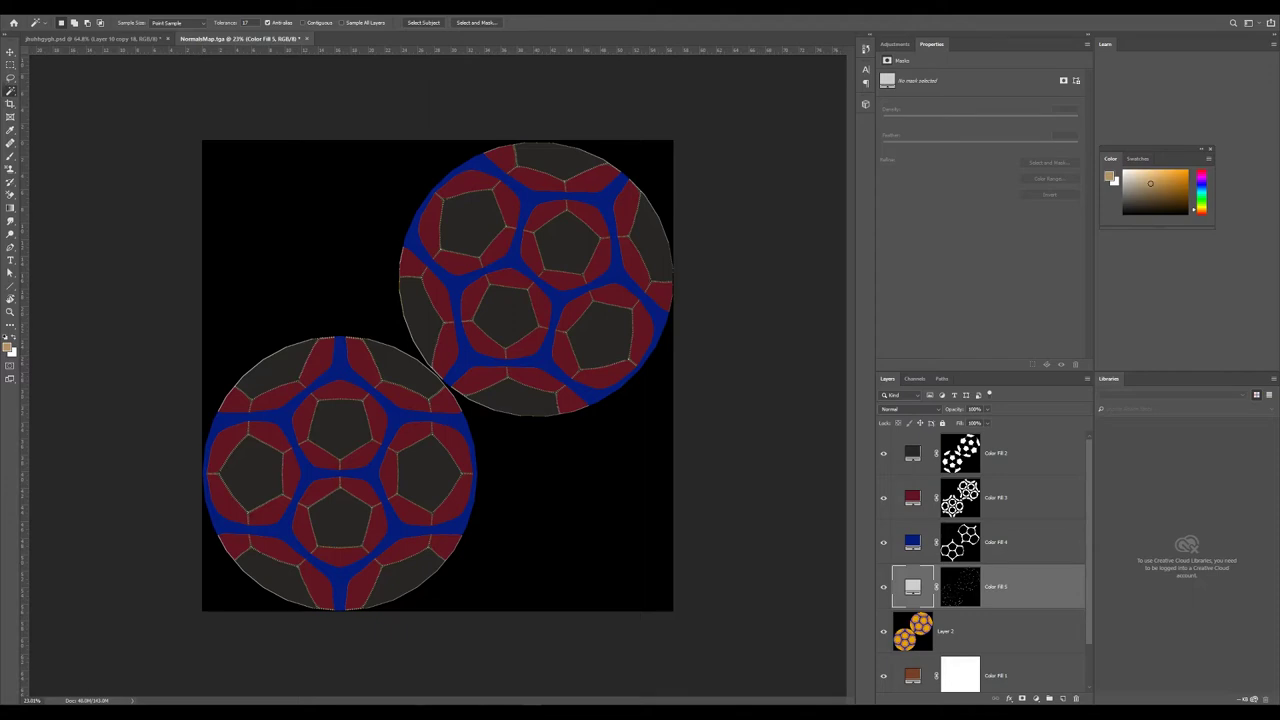
# Switch to Marmoset Toolbag and load baseColor.tga from the Desktop as the ball material's albedo map.
pyautogui.moveTo(503, 701)
pyautogui.click(820, 704)
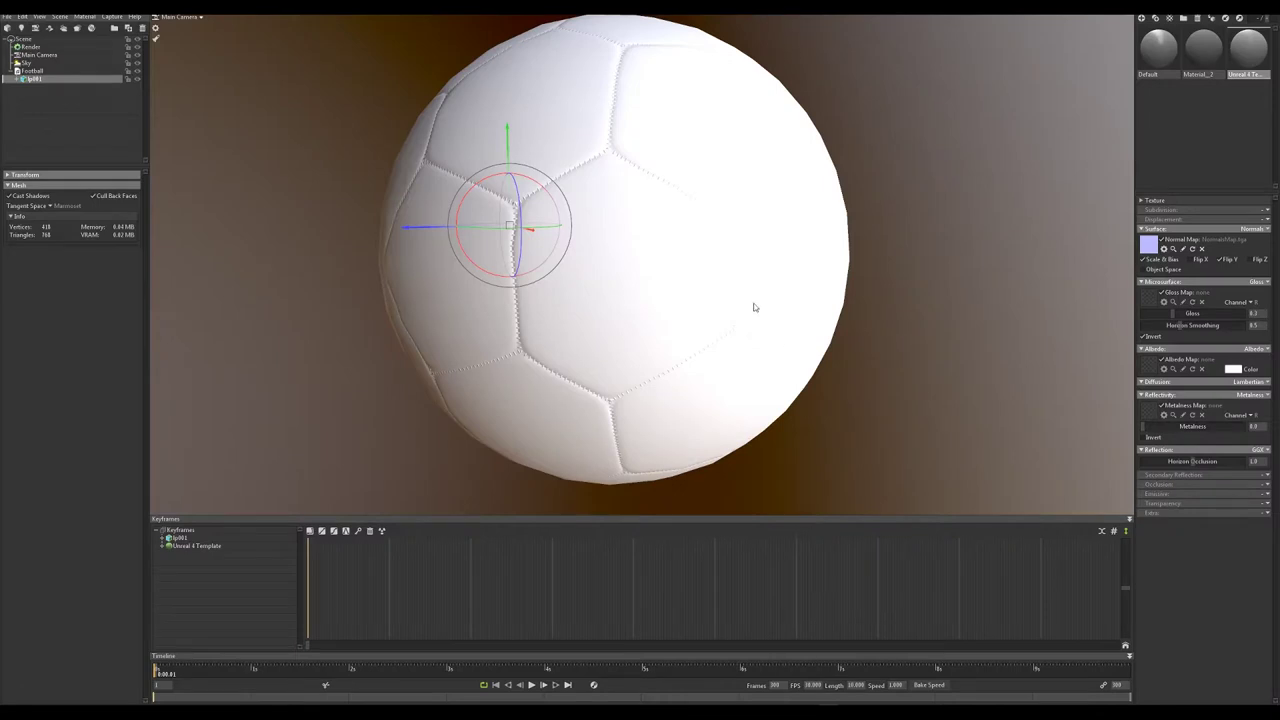
pyautogui.click(1148, 366)
pyautogui.scroll(-1, 737, 270)
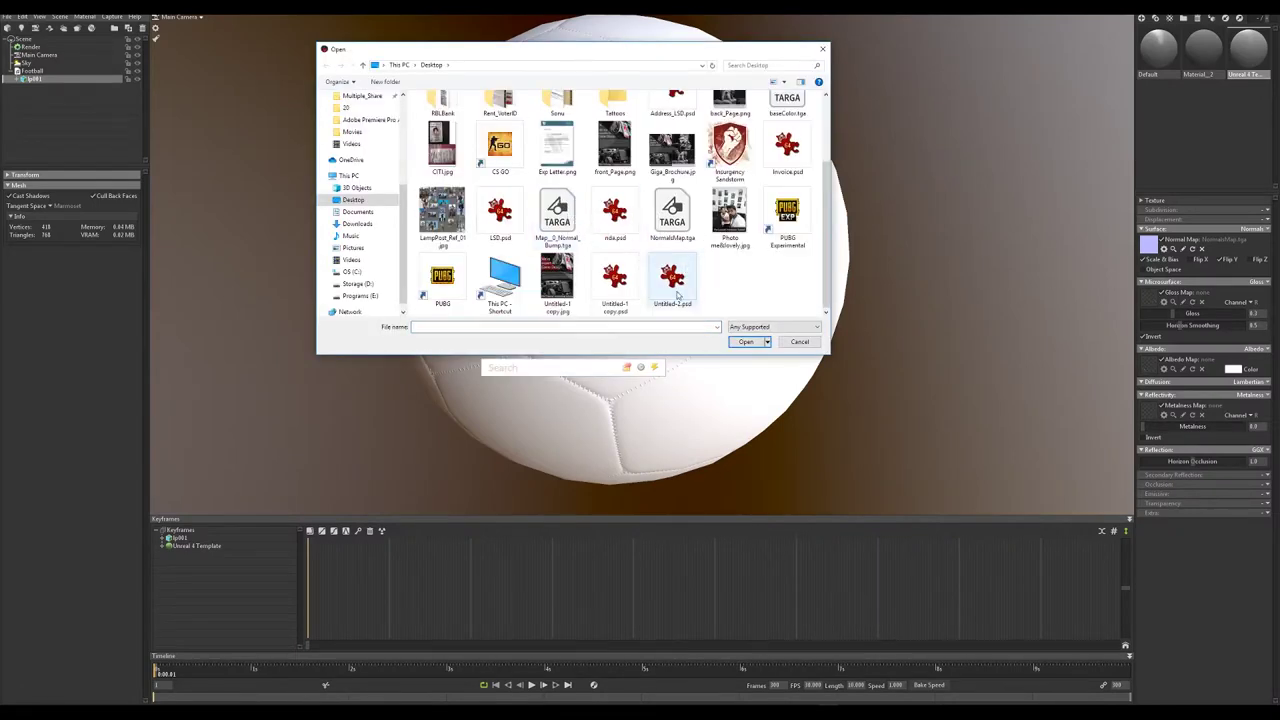
pyautogui.doubleClick(787, 118)
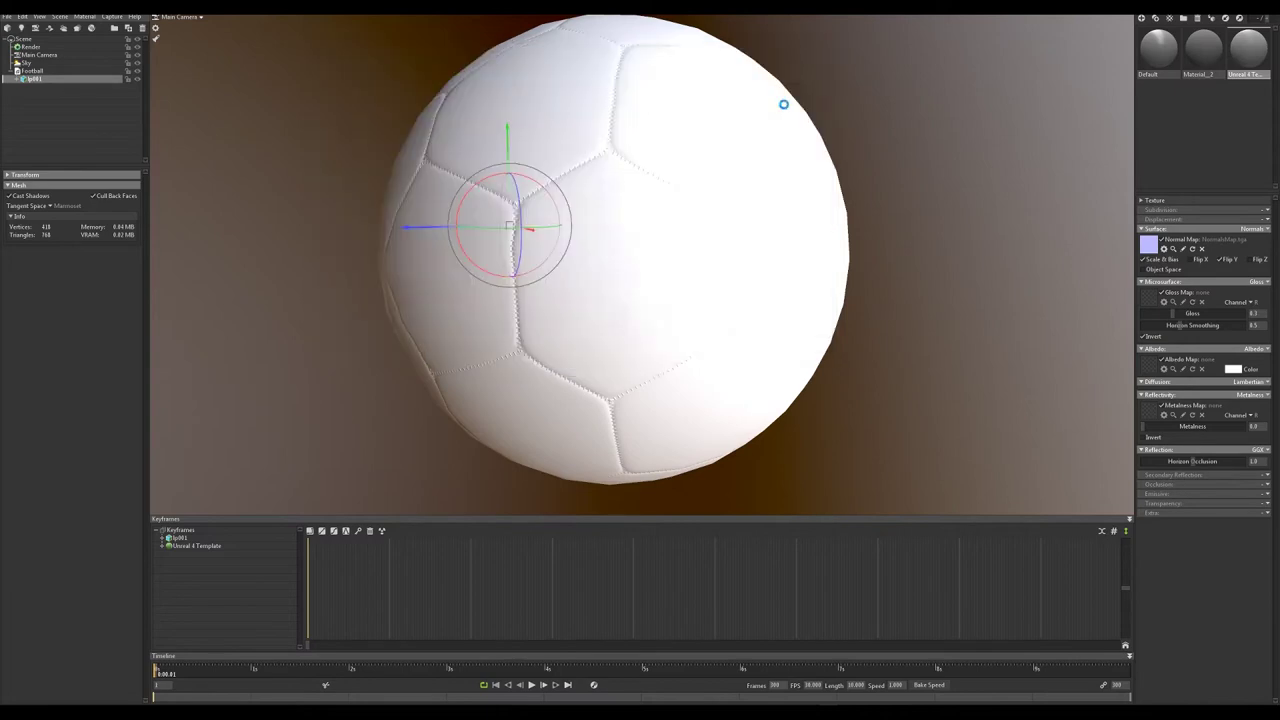
# Examine the colour texture on the 3D ball up close and from all around, checking the panels, bands and stitches.
pyautogui.moveTo(634, 271); pyautogui.dragTo(760, 329)
pyautogui.moveTo(893, 294); pyautogui.dragTo(691, 309)
pyautogui.scroll(5, 771, 334)
pyautogui.scroll(8, 691, 309)
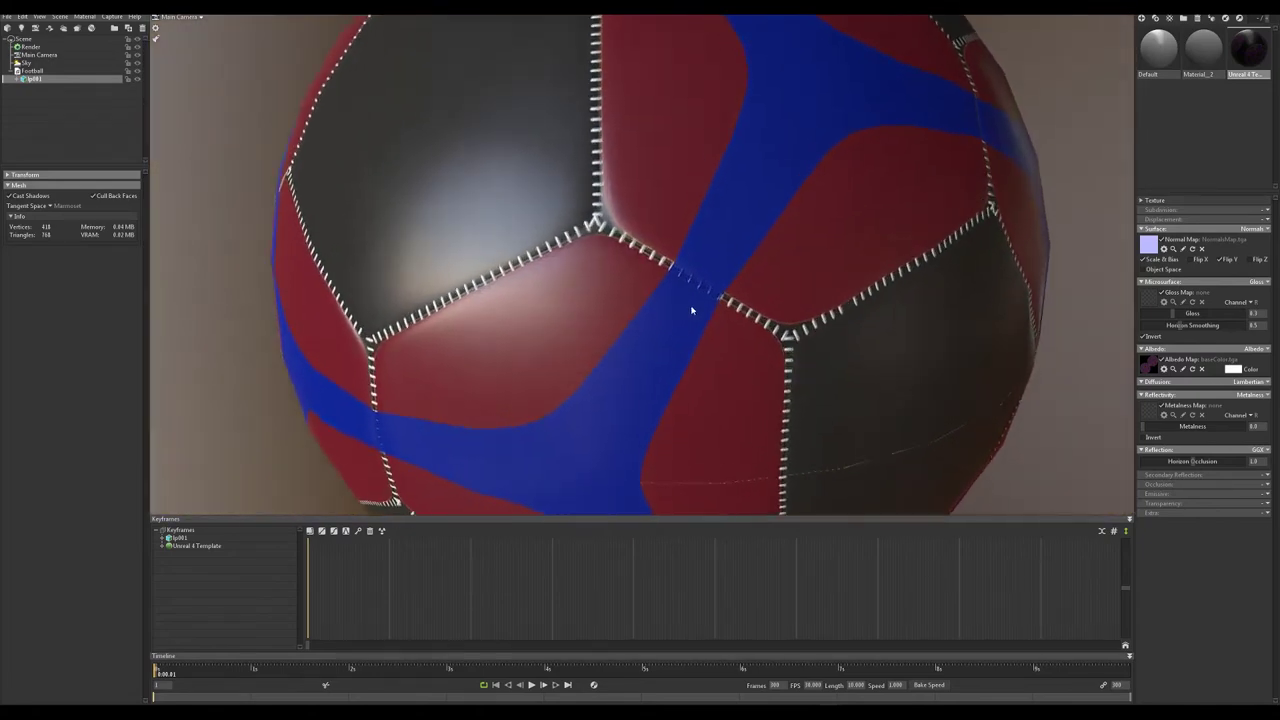
pyautogui.scroll(5, 660, 246)
pyautogui.moveTo(629, 210); pyautogui.dragTo(726, 294)
pyautogui.scroll(-7, 666, 249)
pyautogui.scroll(-5, 658, 250)
pyautogui.scroll(-3, 648, 257)
pyautogui.scroll(-3, 652, 262)
pyautogui.scroll(3, 760, 277)
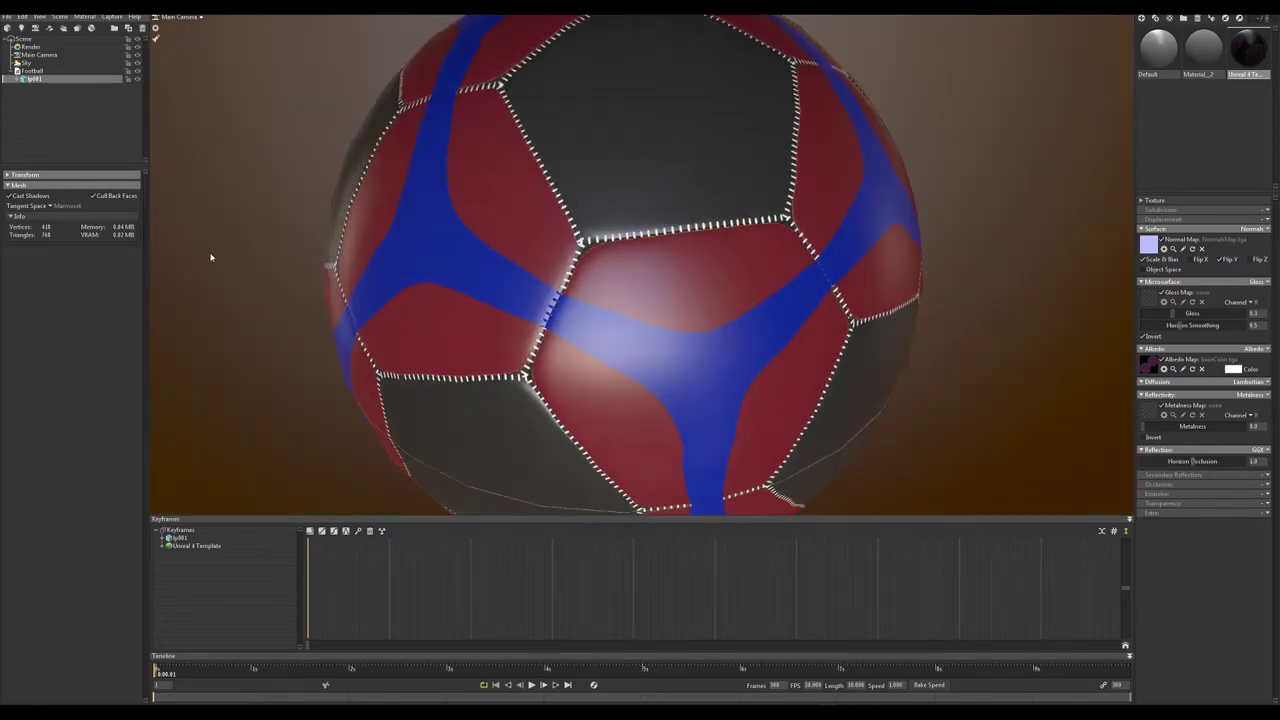
# Change the scene's sky light to the Indoor Fluorescents preset and rotate the view and lighting around the ball.
pyautogui.click(38, 63)
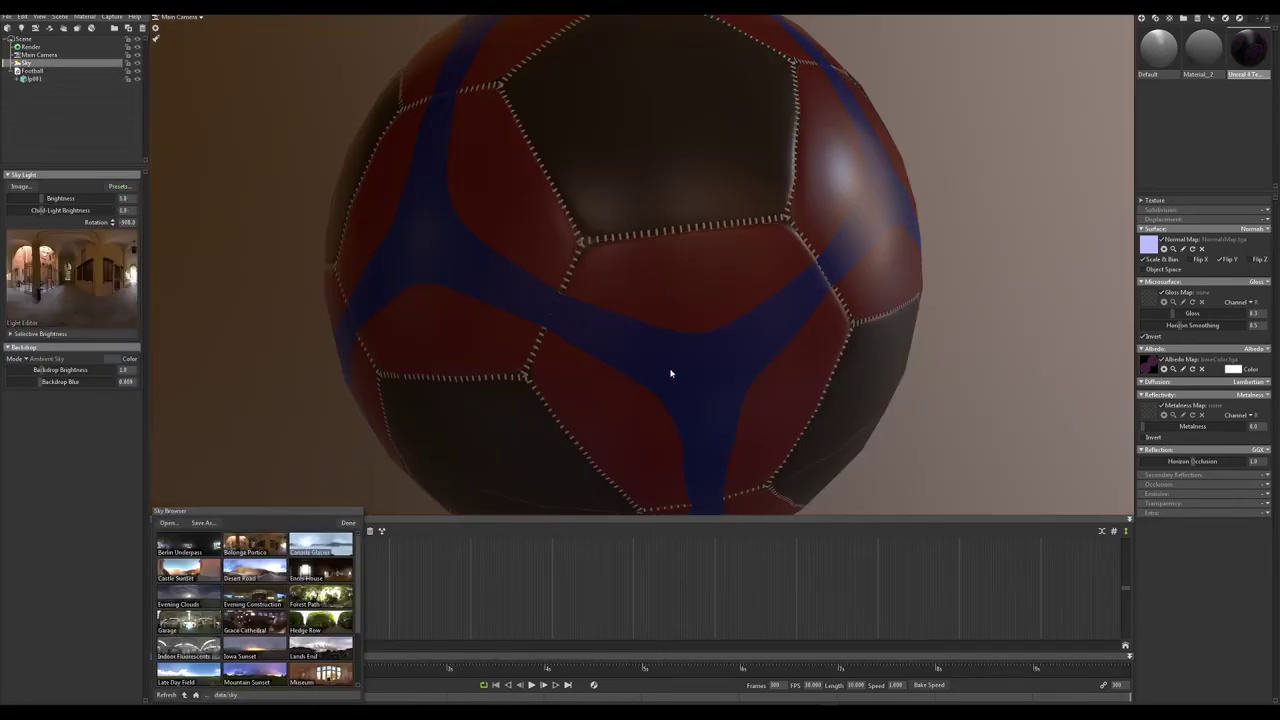
pyautogui.moveTo(671, 371); pyautogui.dragTo(622, 347)
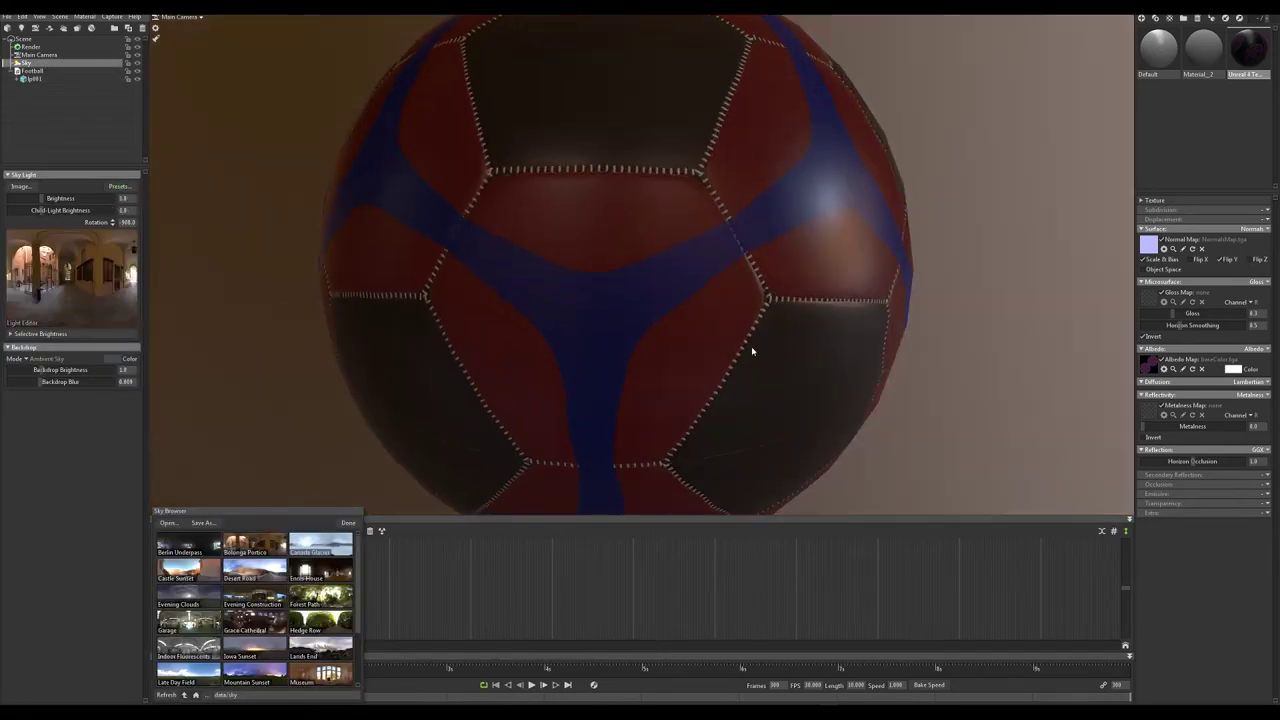
pyautogui.moveTo(751, 346); pyautogui.dragTo(599, 340)
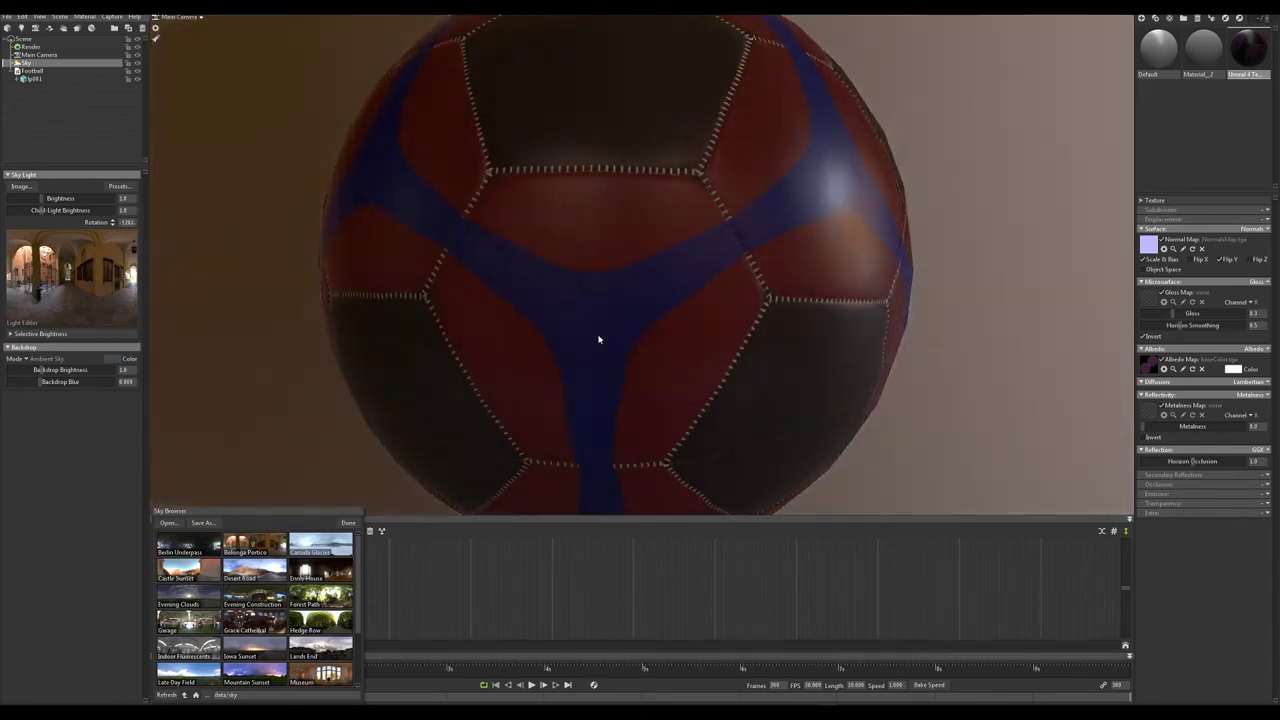
pyautogui.click(314, 543)
pyautogui.moveTo(441, 468); pyautogui.dragTo(665, 312)
pyautogui.scroll(-4, 589, 234)
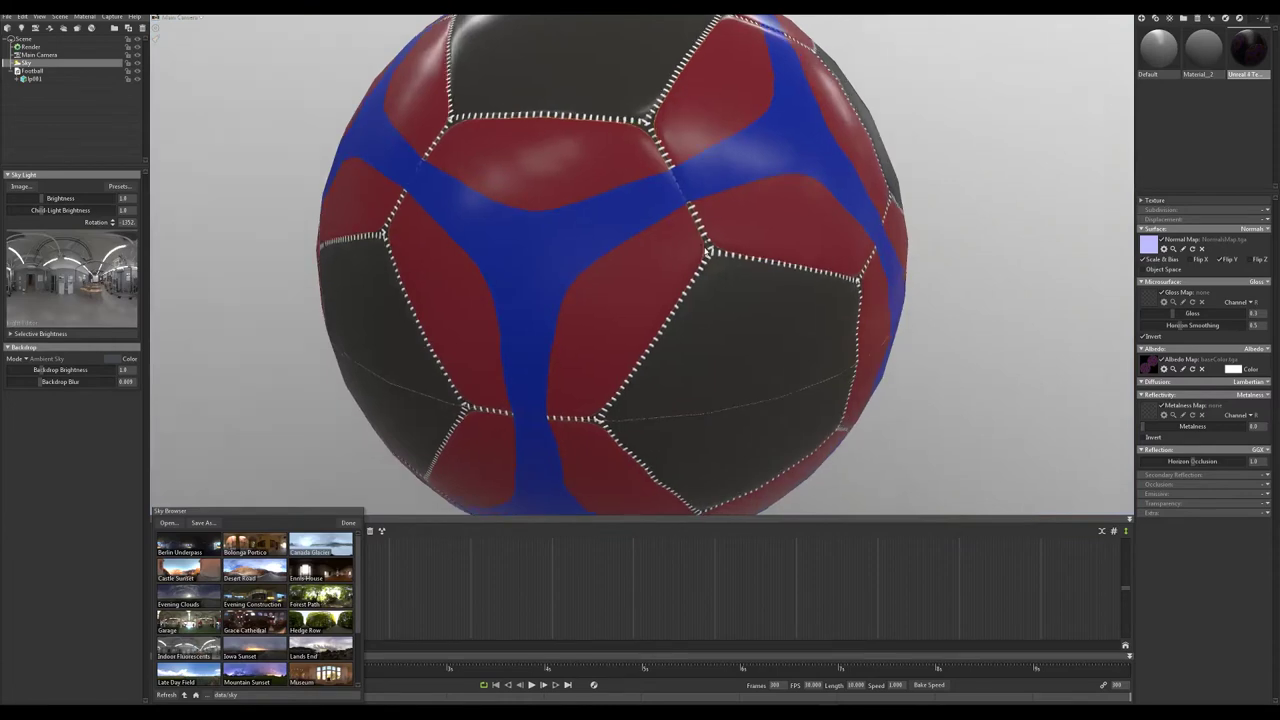
pyautogui.moveTo(589, 234); pyautogui.dragTo(490, 262)
pyautogui.scroll(-4, 714, 297)
pyautogui.scroll(-1, 499, 330)
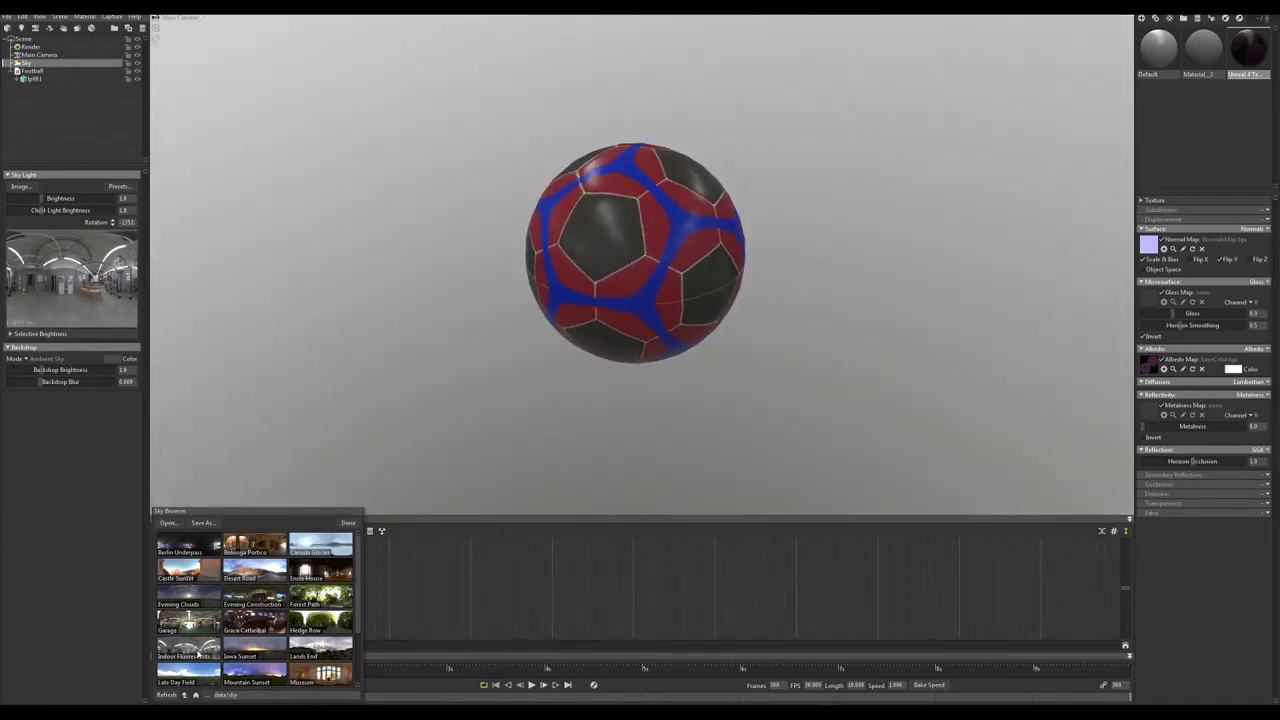
pyautogui.scroll(3, 570, 247)
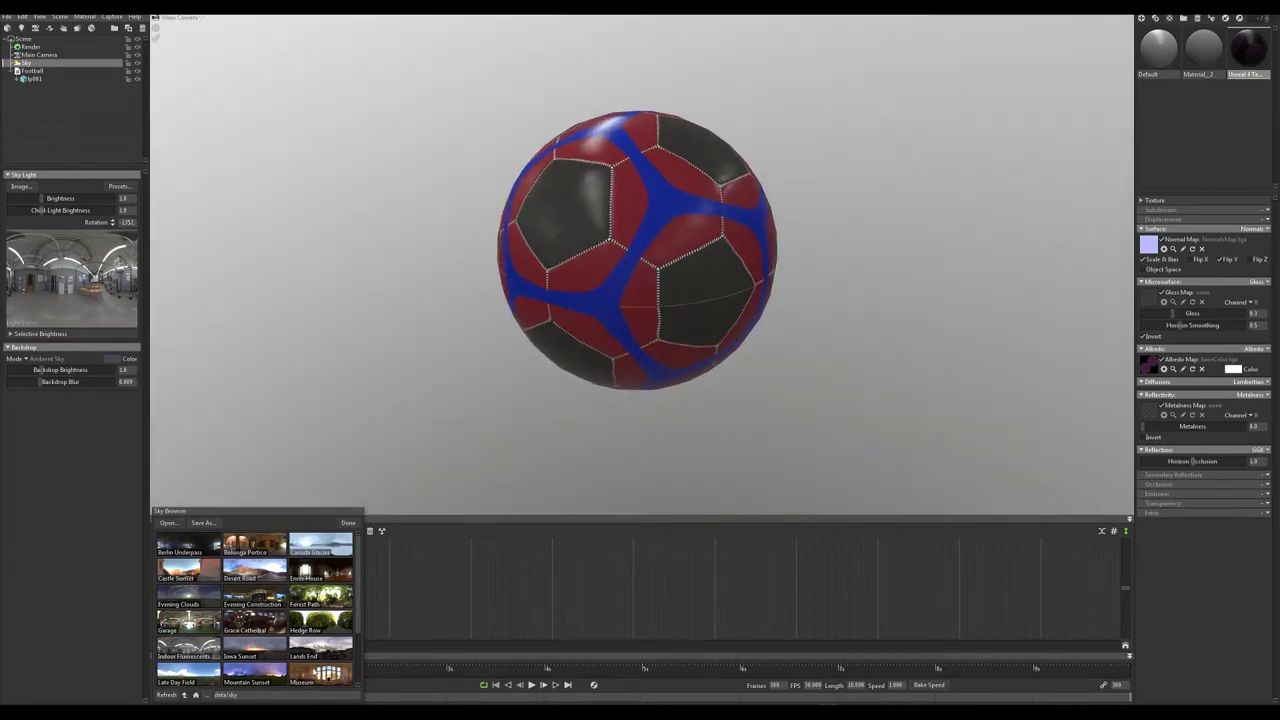
# Try the Uffizi Gallery sky preset on the ball.
pyautogui.scroll(-2, 243, 620)
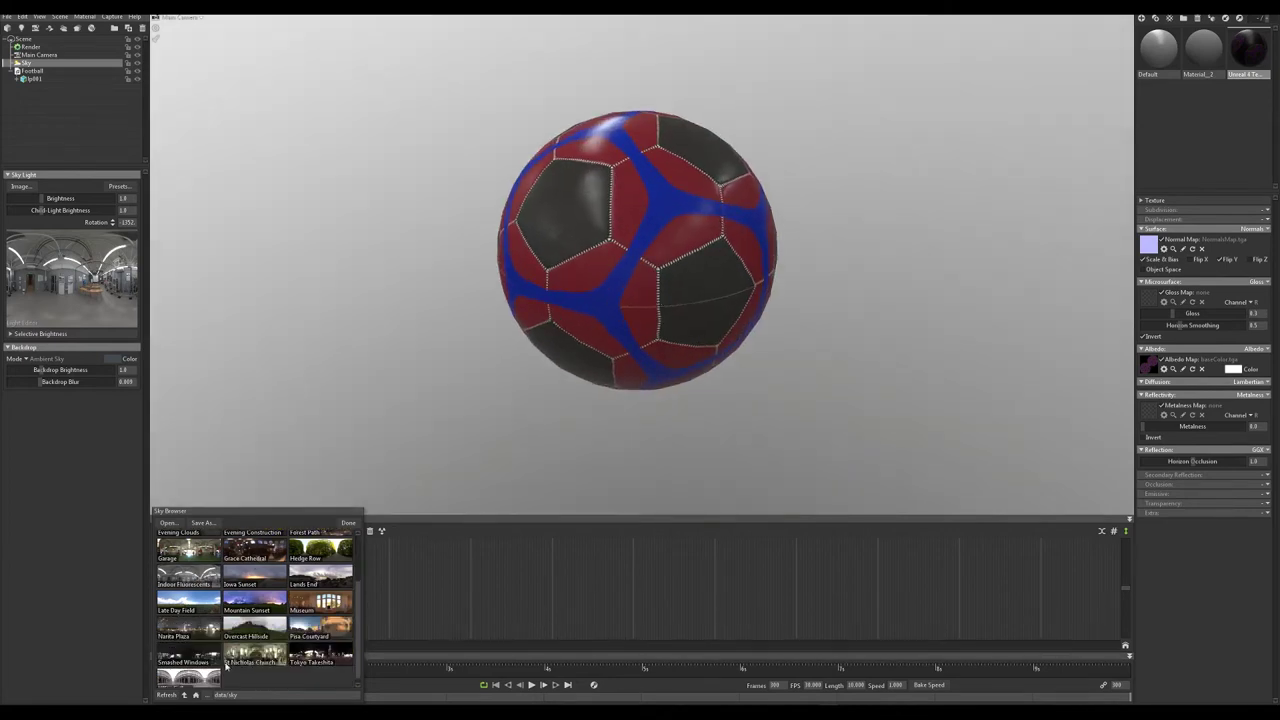
pyautogui.click(184, 680)
pyautogui.scroll(-1, 262, 625)
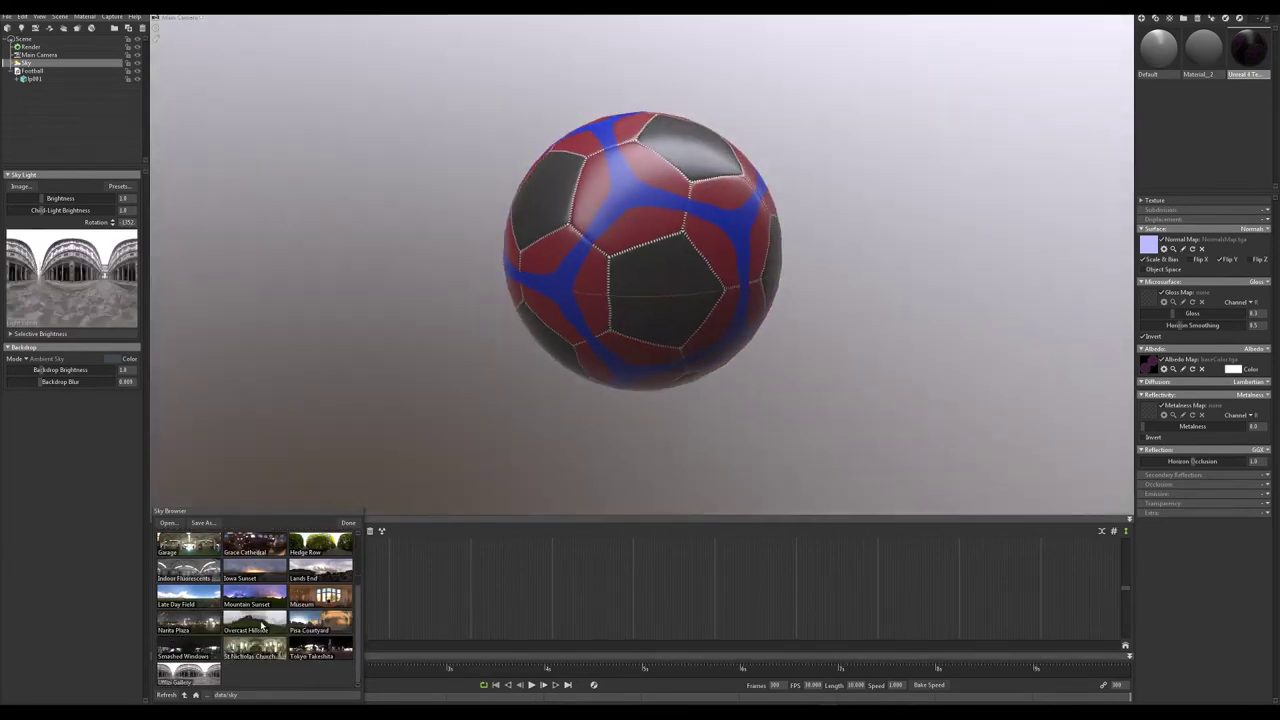
pyautogui.moveTo(600, 263); pyautogui.dragTo(665, 296)
pyautogui.scroll(3, 629, 260)
pyautogui.scroll(2, 660, 288)
# Set the sky light back to Indoor Fluorescents, rotate the lighting across the ball and close the sky browser.
pyautogui.click(192, 572)
pyautogui.moveTo(600, 357); pyautogui.dragTo(629, 230)
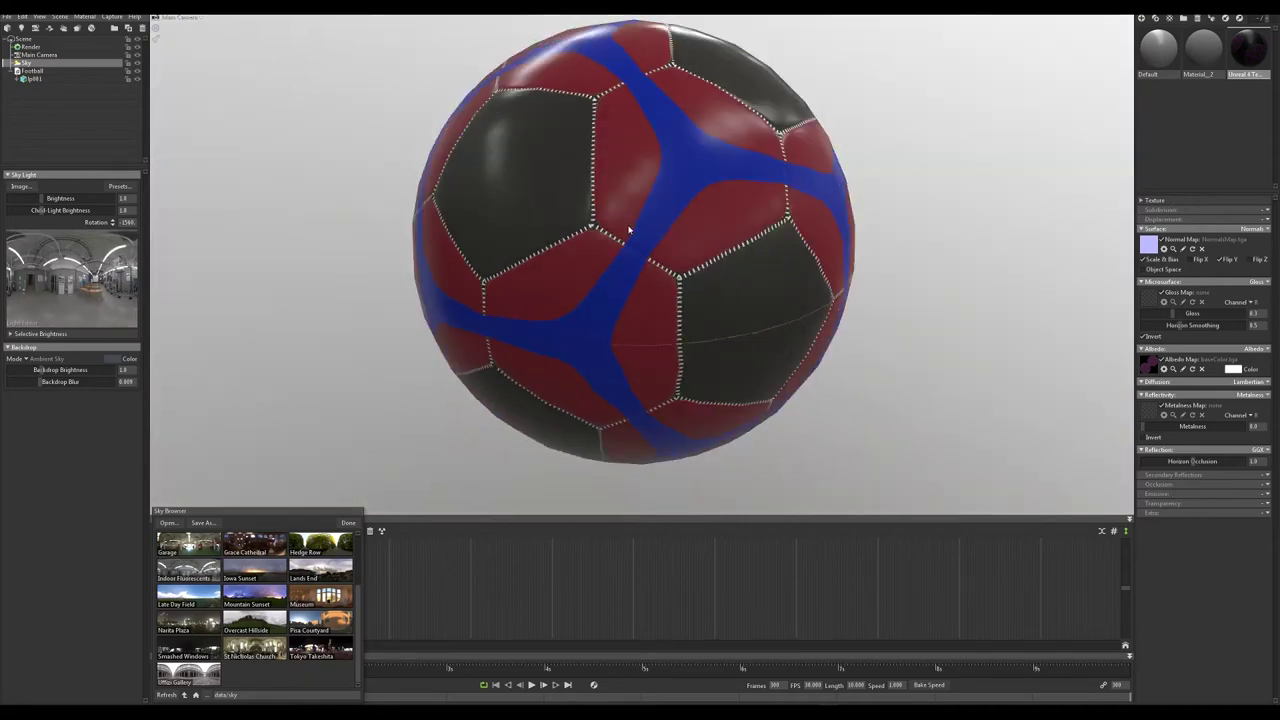
pyautogui.moveTo(733, 256); pyautogui.dragTo(698, 306)
pyautogui.scroll(2, 713, 282)
pyautogui.scroll(-2, 649, 277)
pyautogui.scroll(2, 611, 236)
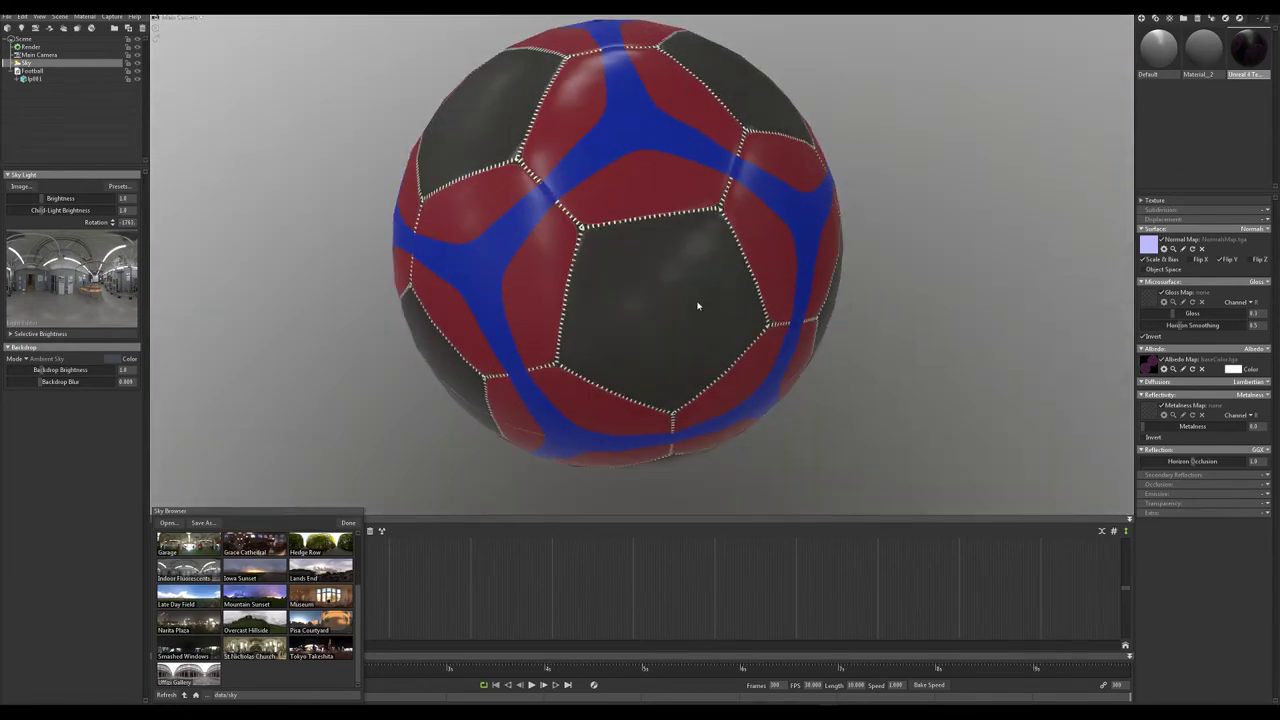
pyautogui.click(348, 522)
# Raise the ball material's gloss value slightly and check the highlights on the panels.
pyautogui.moveTo(641, 261); pyautogui.dragTo(754, 338)
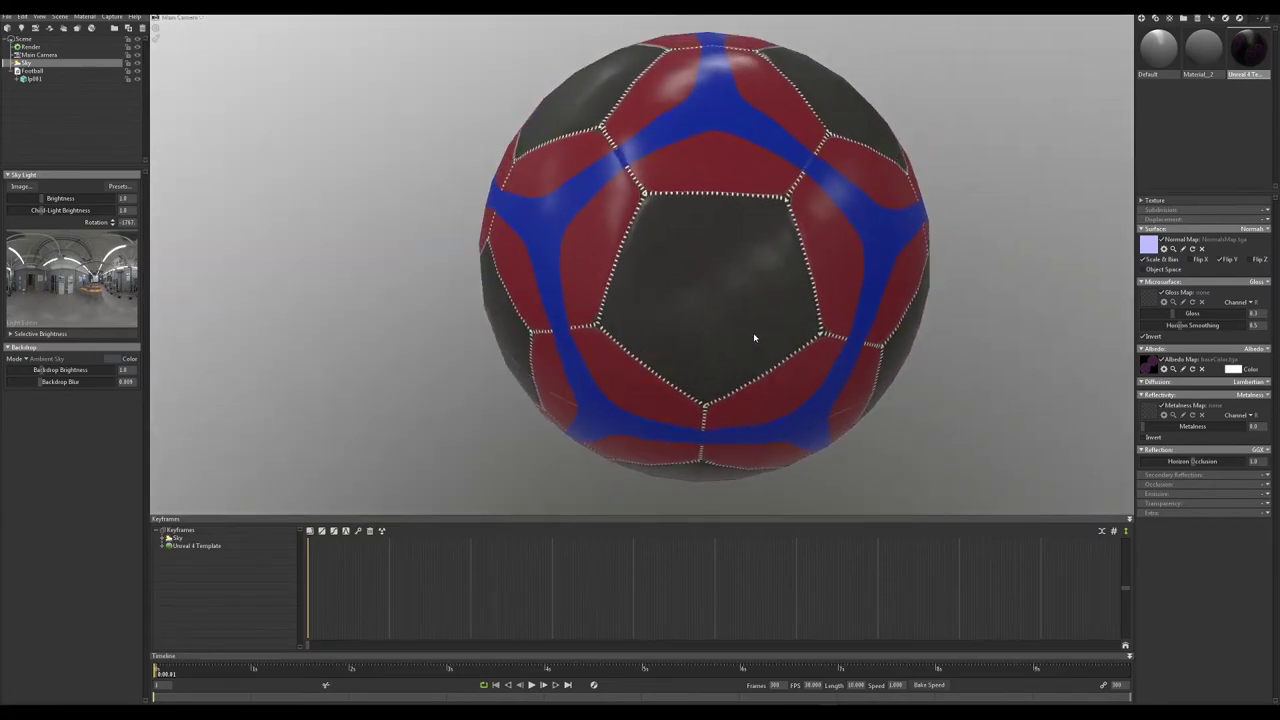
pyautogui.moveTo(771, 334); pyautogui.dragTo(759, 307)
pyautogui.scroll(-2, 700, 303)
pyautogui.scroll(1, 712, 283)
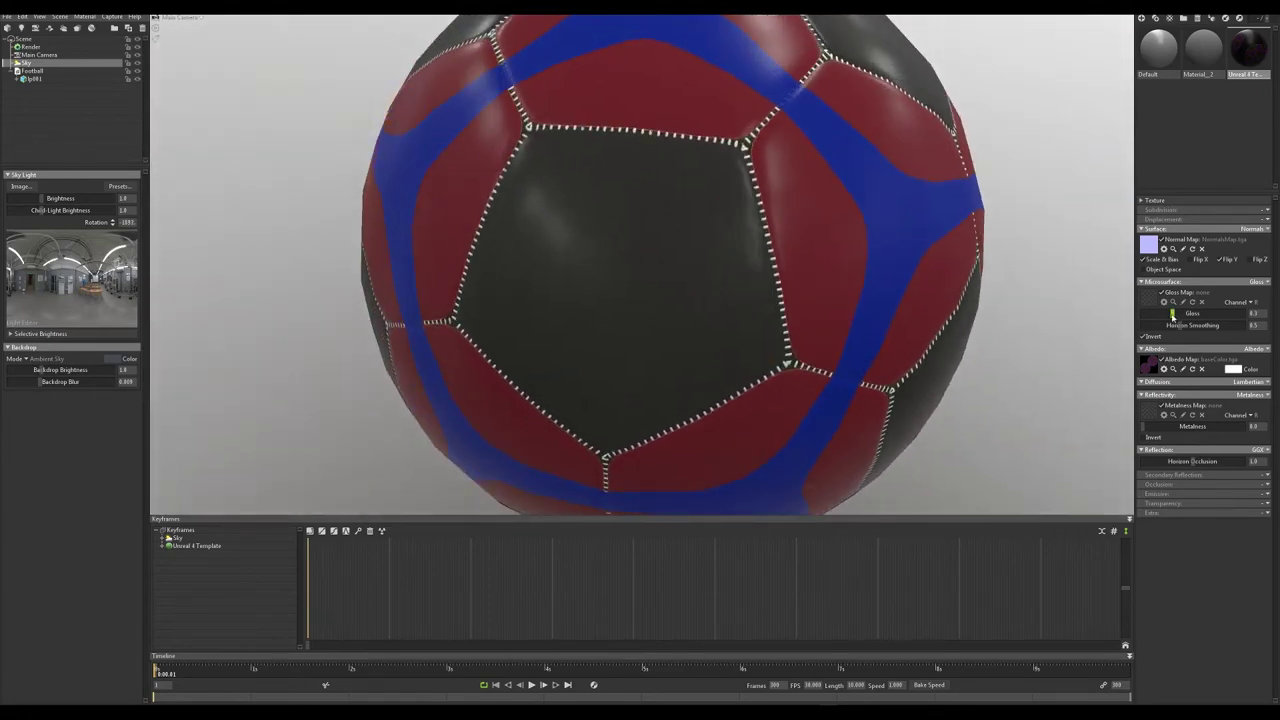
pyautogui.moveTo(1172, 316)
pyautogui.mouseDown()
pyautogui.moveTo(1138, 321)
pyautogui.moveTo(1178, 317)
pyautogui.mouseUp()
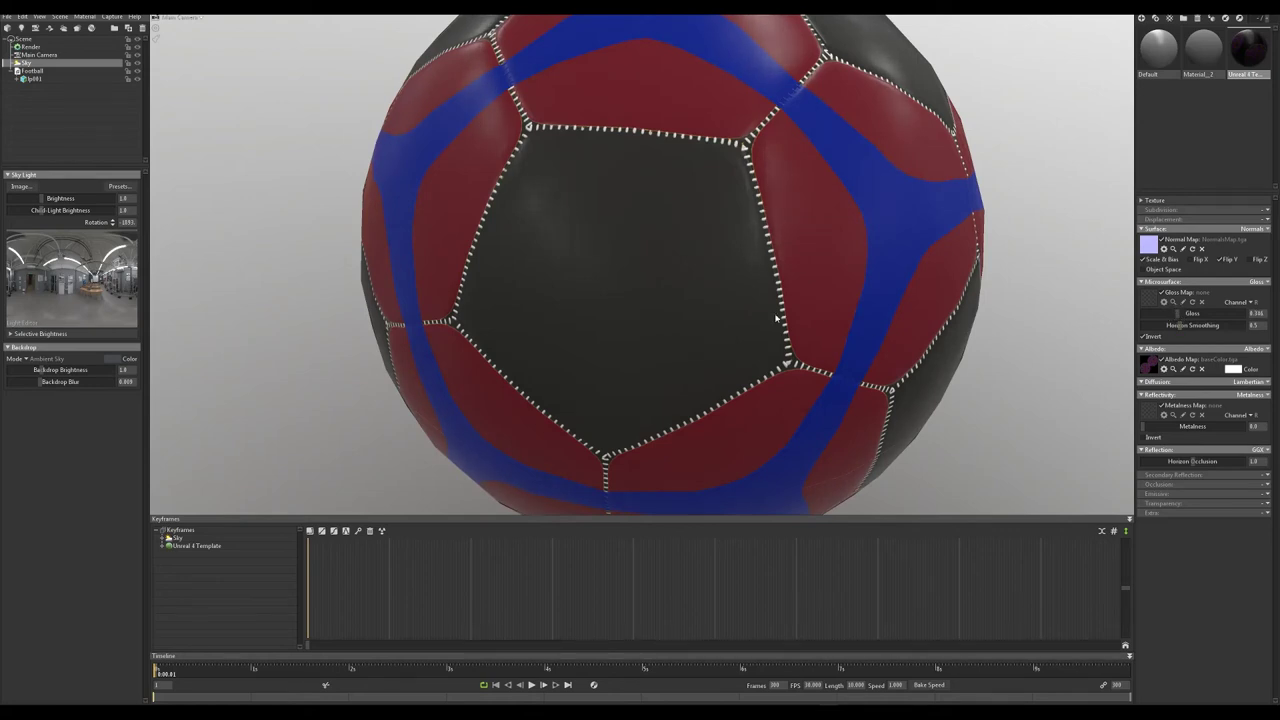
pyautogui.moveTo(776, 318); pyautogui.dragTo(691, 416)
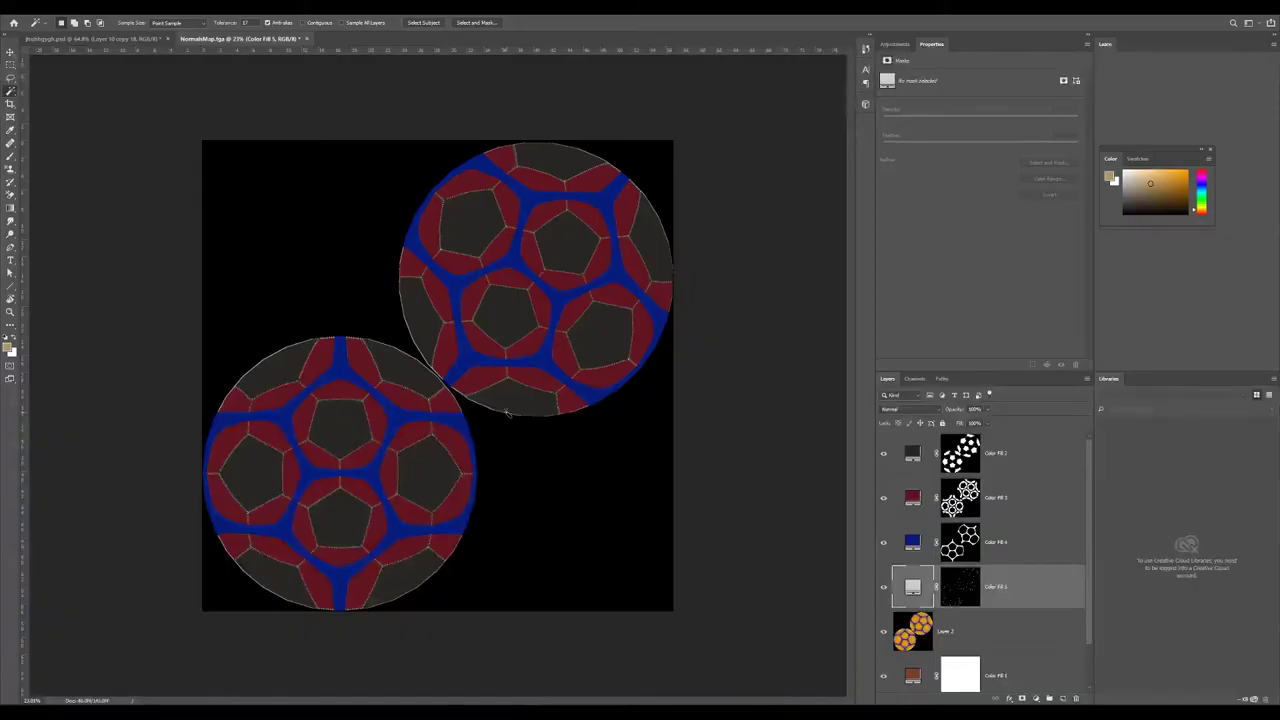
# Switch back to Photoshop and look over the colour texture on both ball halves.
pyautogui.scroll(3, 506, 409)
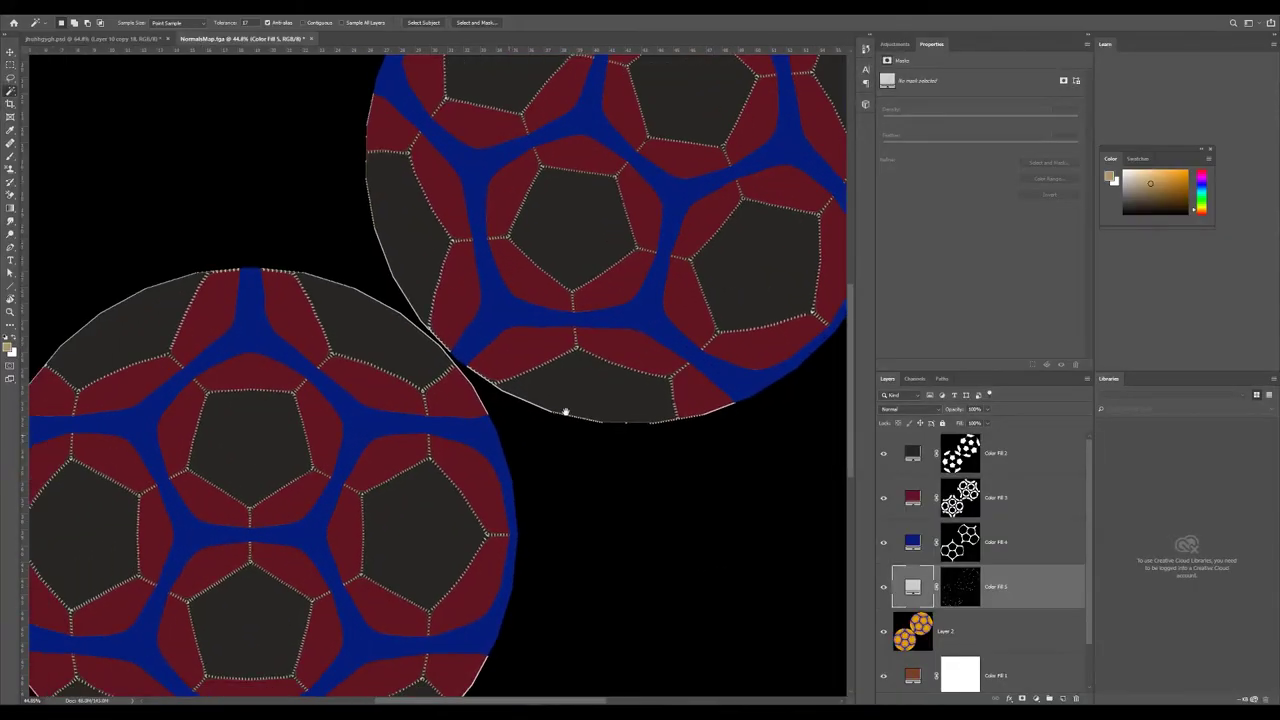
pyautogui.moveTo(565, 412); pyautogui.dragTo(613, 387)
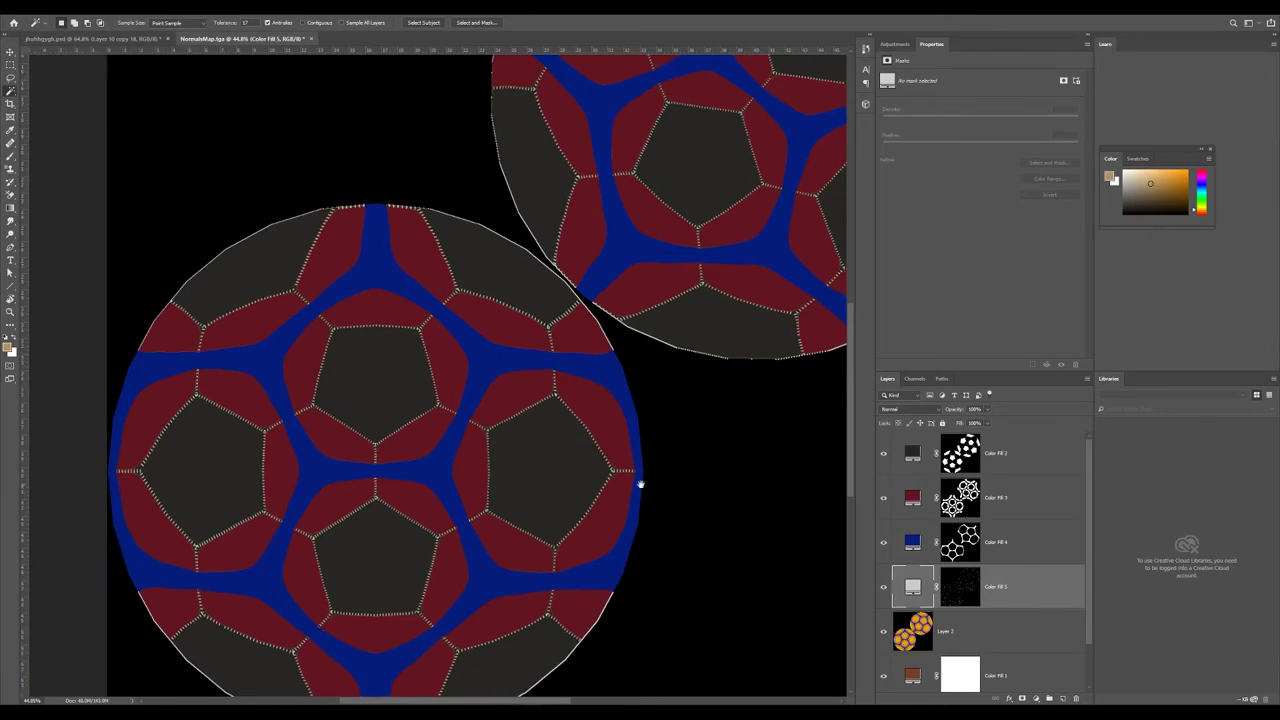
pyautogui.moveTo(687, 536); pyautogui.dragTo(569, 516)
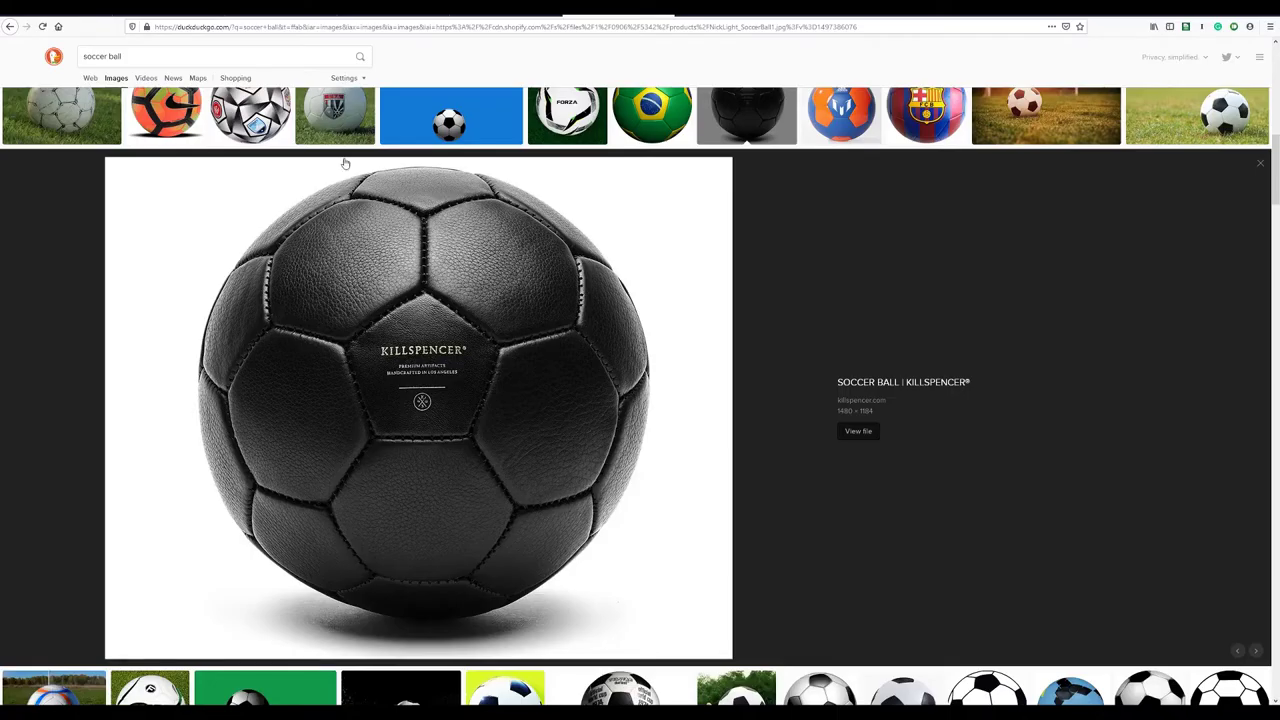
# Search the web for "leather texture" in a separate browser tab, keeping the black soccer ball reference open.
pyautogui.scroll(2, 426, 240)
pyautogui.click(685, 17)
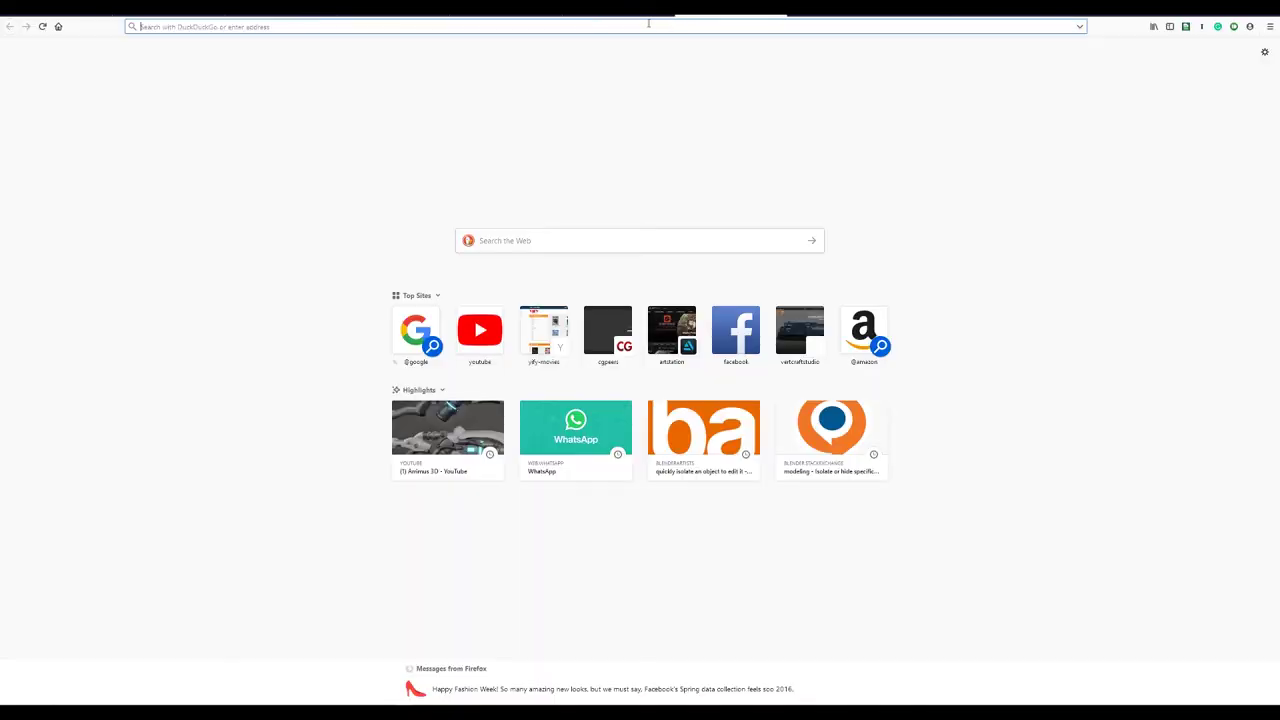
pyautogui.write('leather')
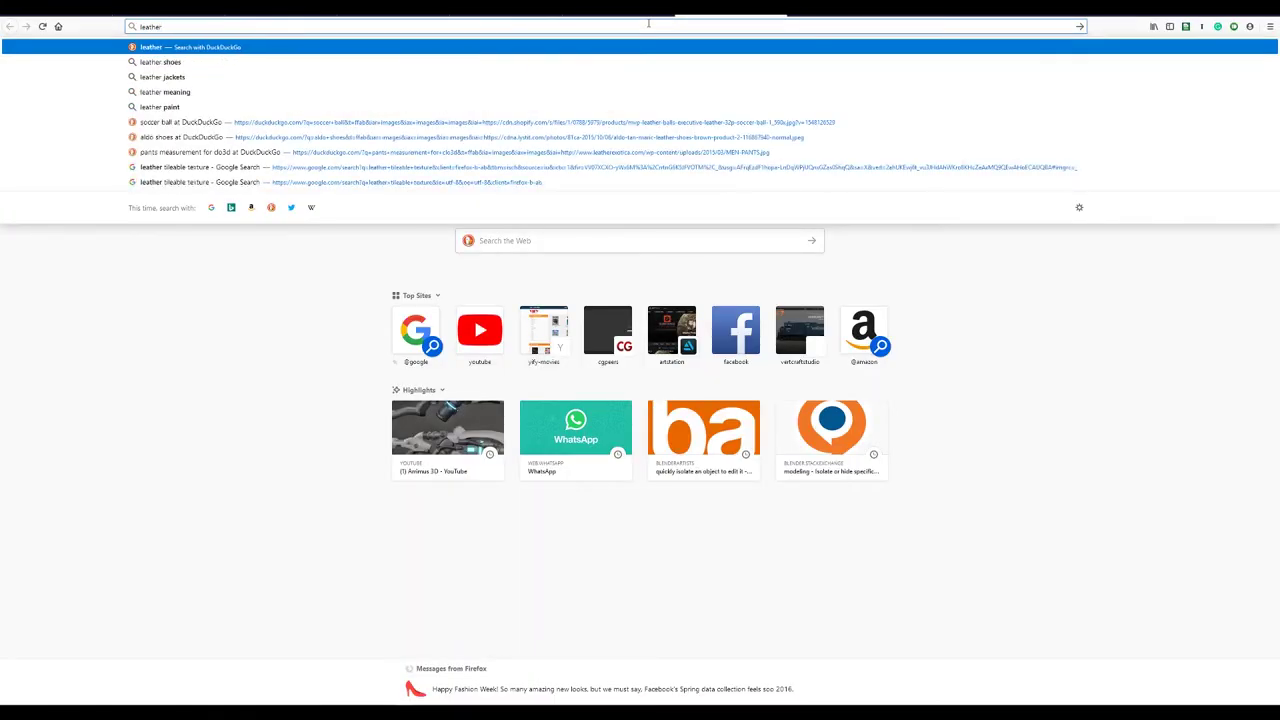
pyautogui.write(' textrue')
pyautogui.press('Return')
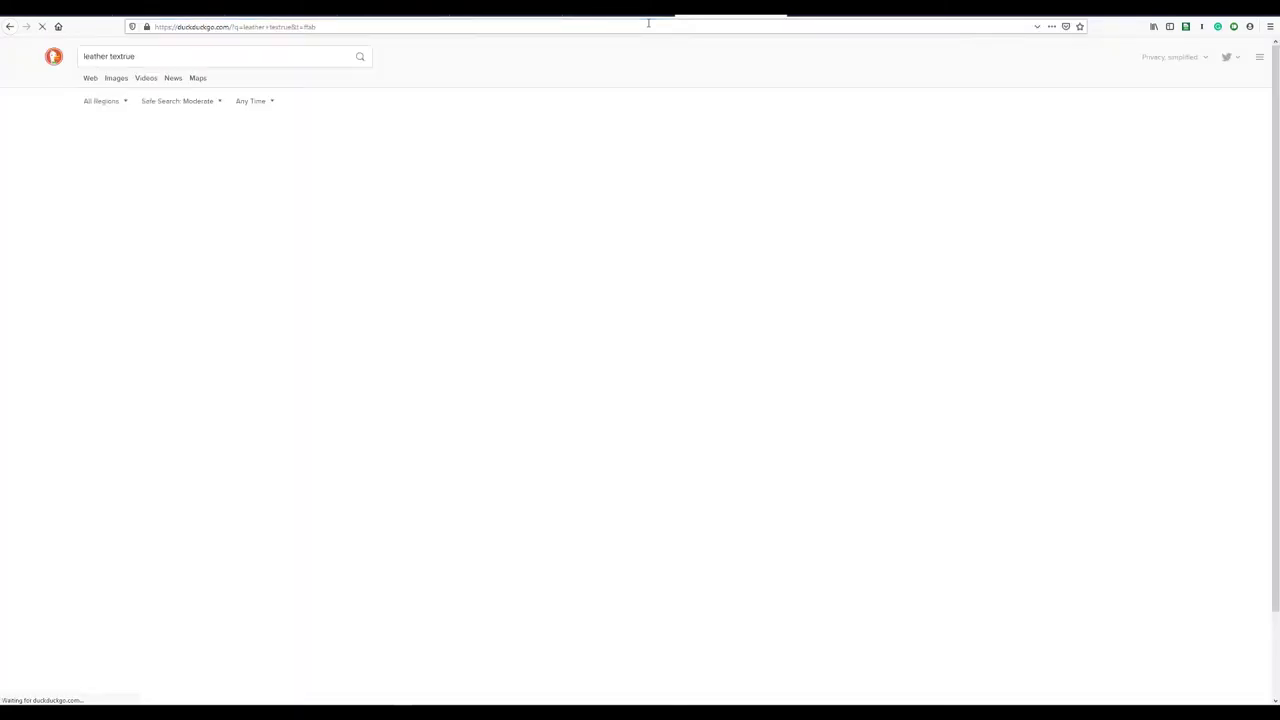
pyautogui.click(140, 56)
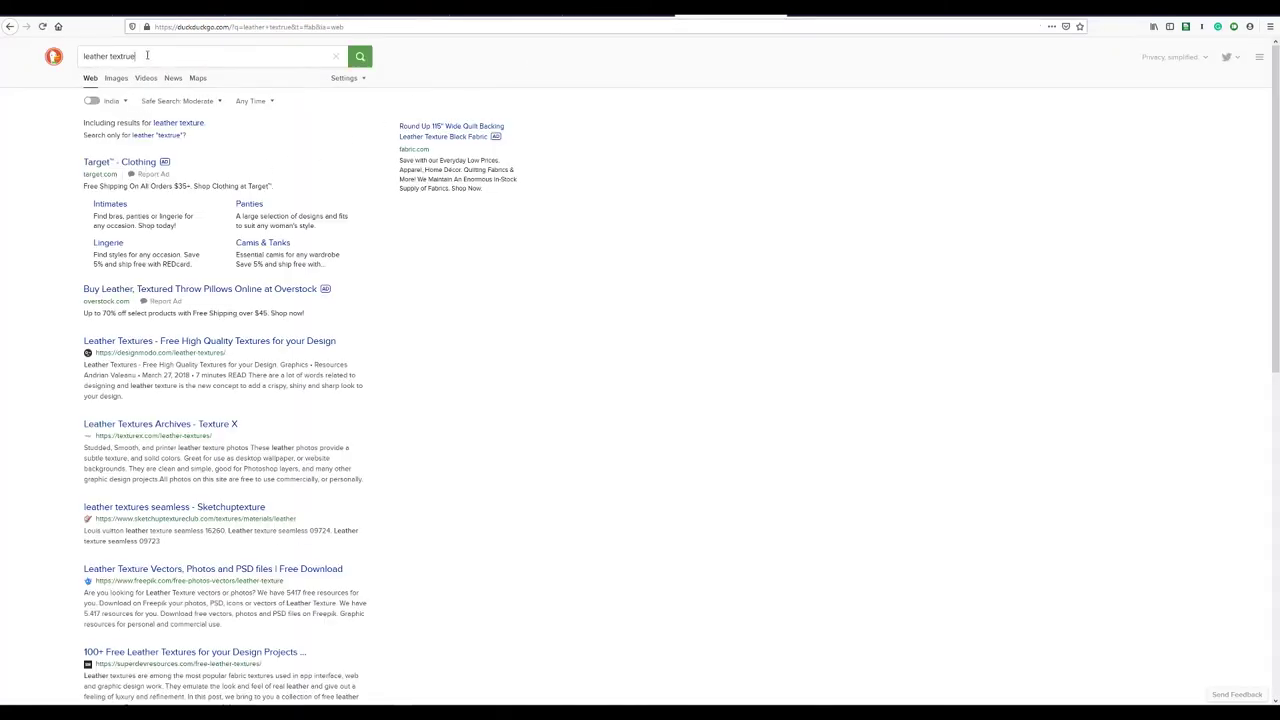
pyautogui.doubleClick(140, 56)
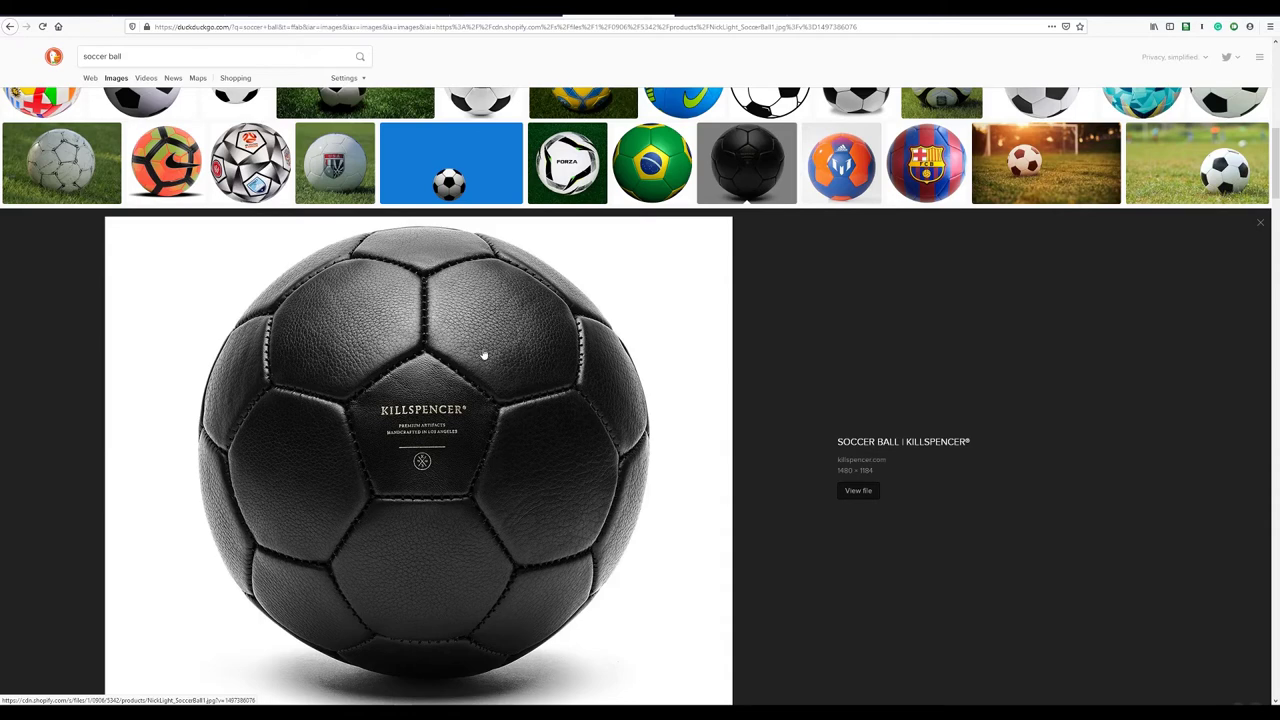
# Switch to Marmoset Toolbag and compare the ball's panel surfaces and seams with the black leather soccer ball photo in Firefox.
pyautogui.hotkey('alt', 'Tab')
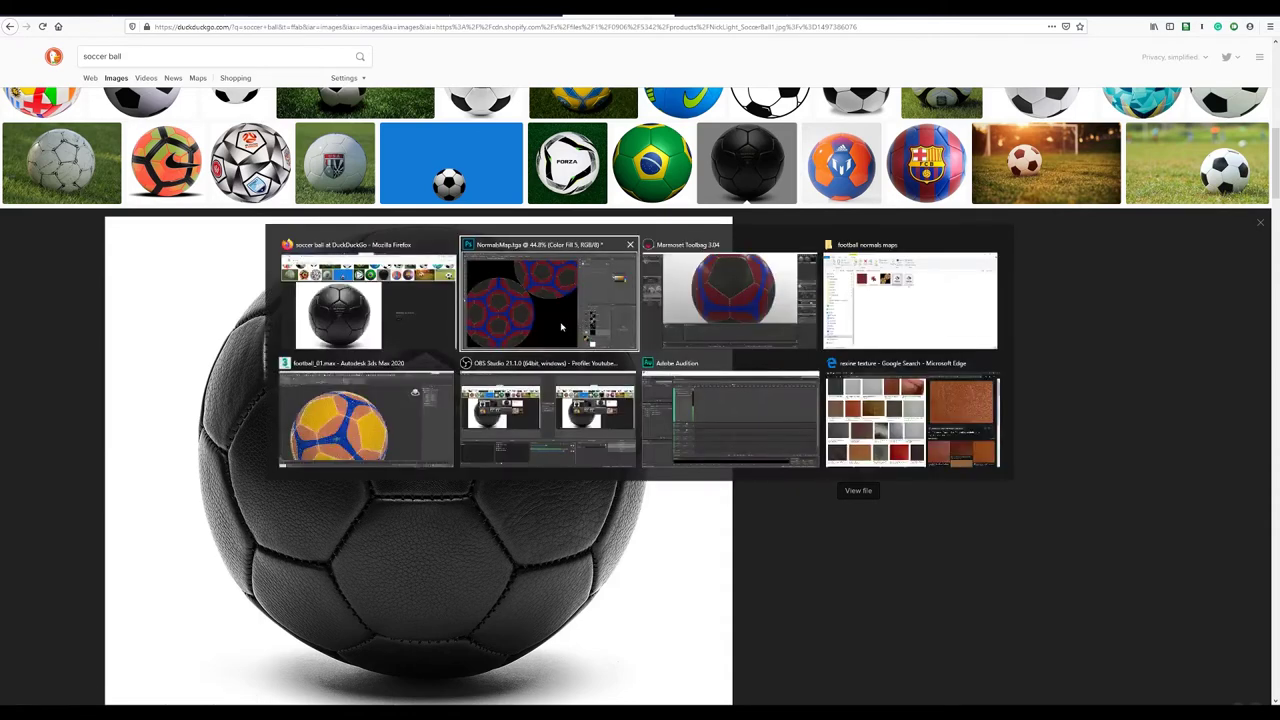
pyautogui.click(706, 318)
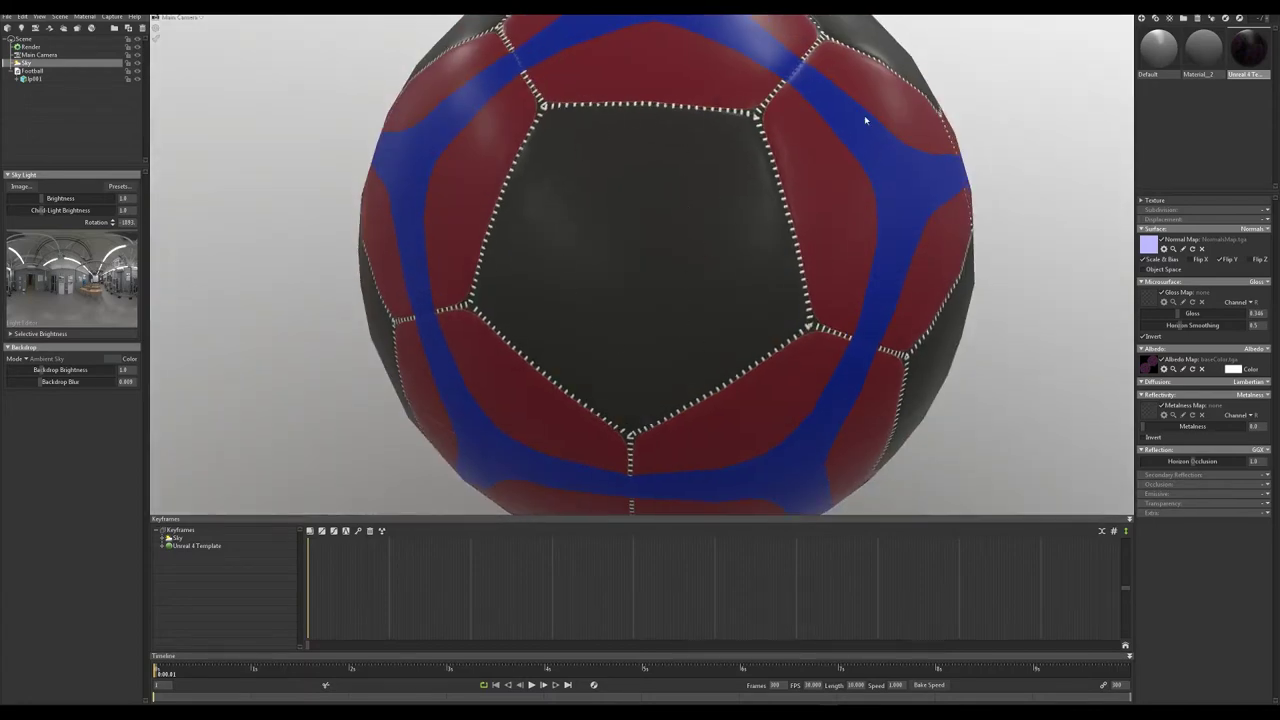
pyautogui.hotkey('alt', 'Tab')
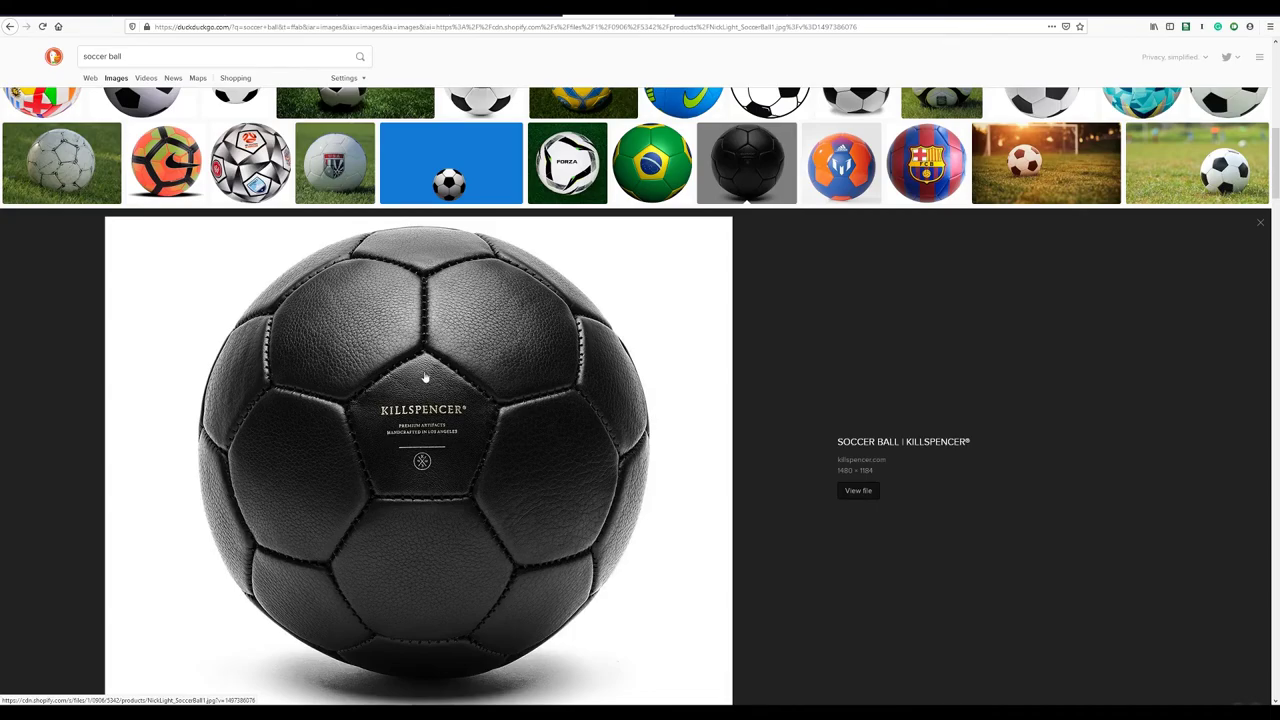
pyautogui.hotkey('alt', 'Tab')
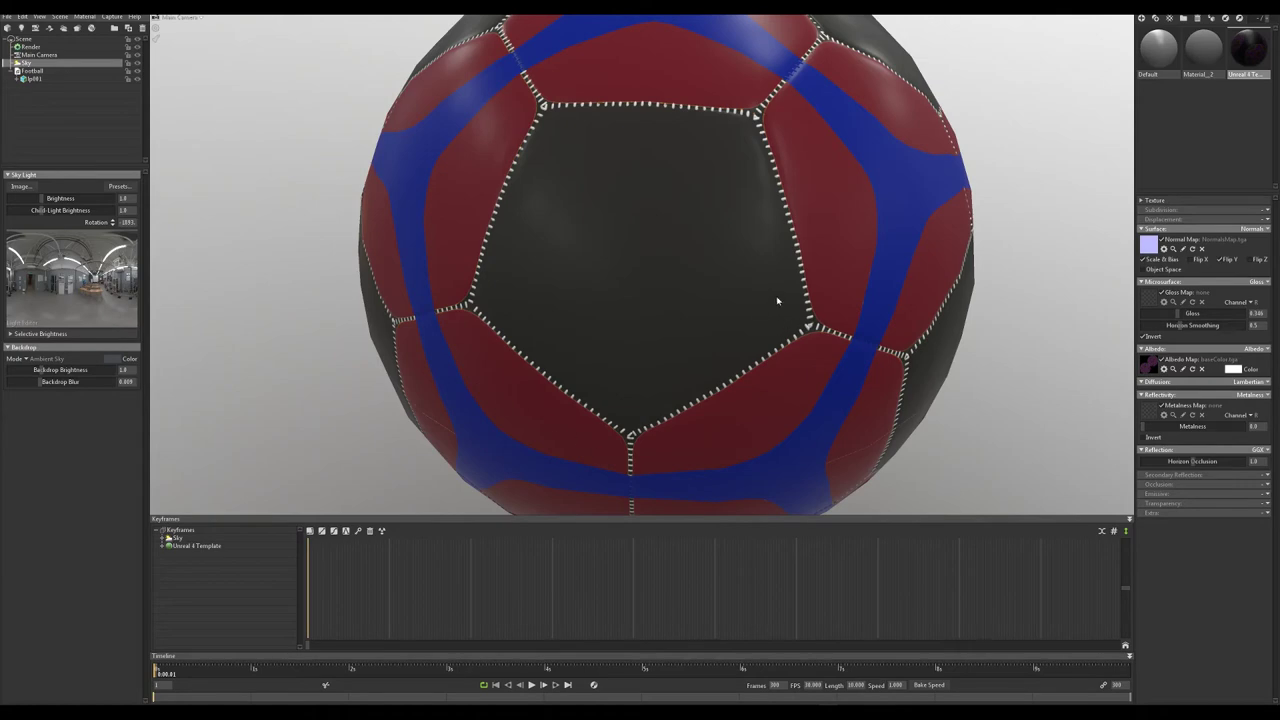
pyautogui.moveTo(777, 300); pyautogui.dragTo(673, 285)
pyautogui.scroll(-3, 698, 264)
pyautogui.scroll(5, 629, 251)
pyautogui.scroll(3, 637, 238)
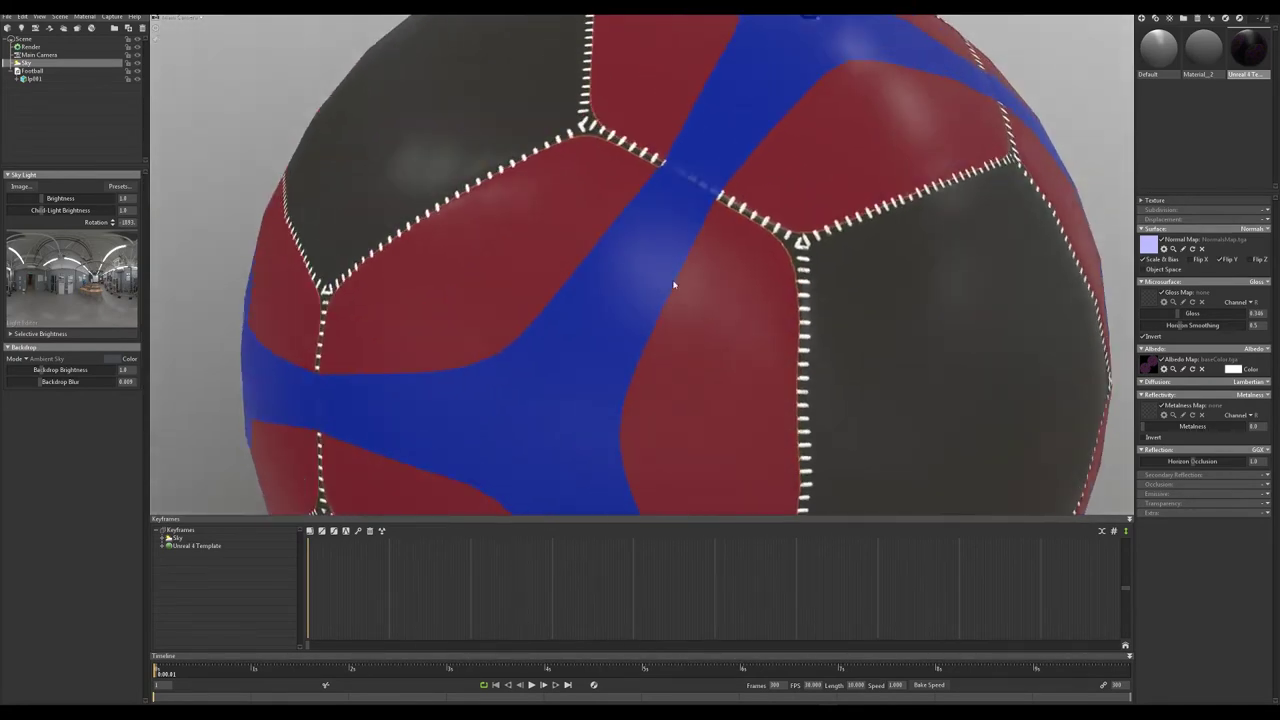
pyautogui.scroll(-2, 673, 286)
# Return to the leather texture image results in Firefox and preview several first-row samples, ending on the brown embossed leather.
pyautogui.hotkey('alt', 'Tab')
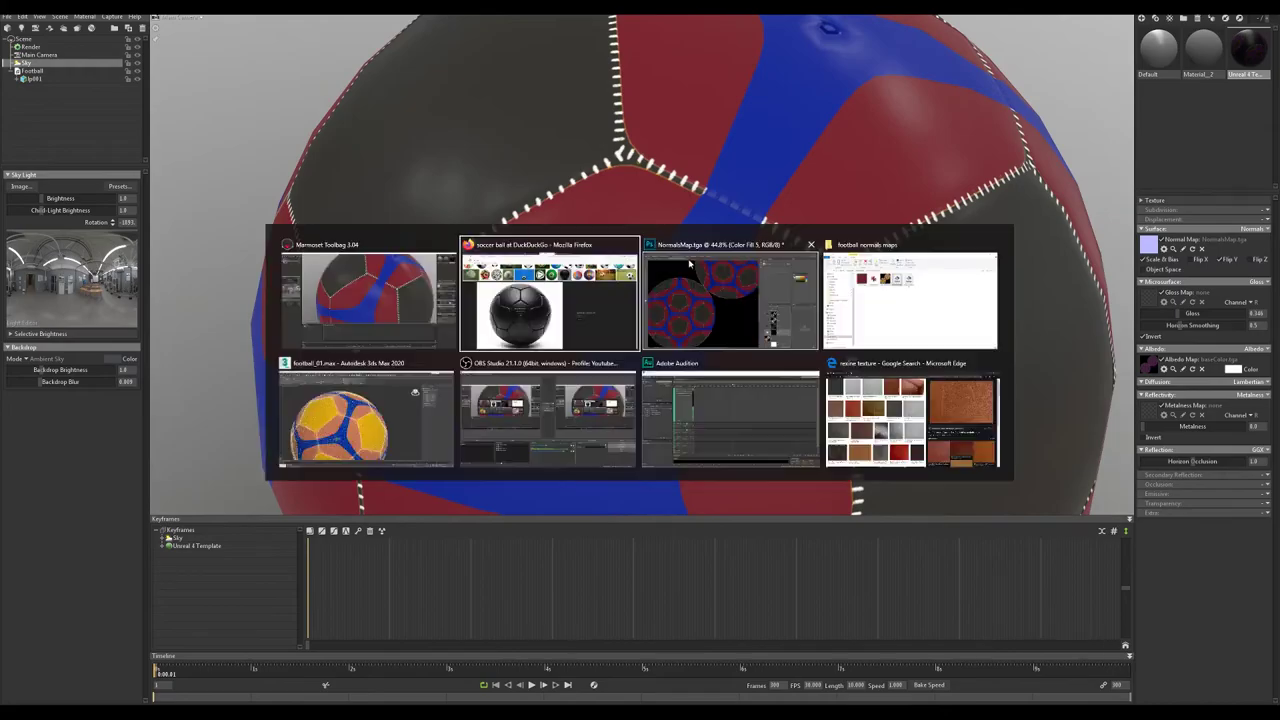
pyautogui.click(522, 318)
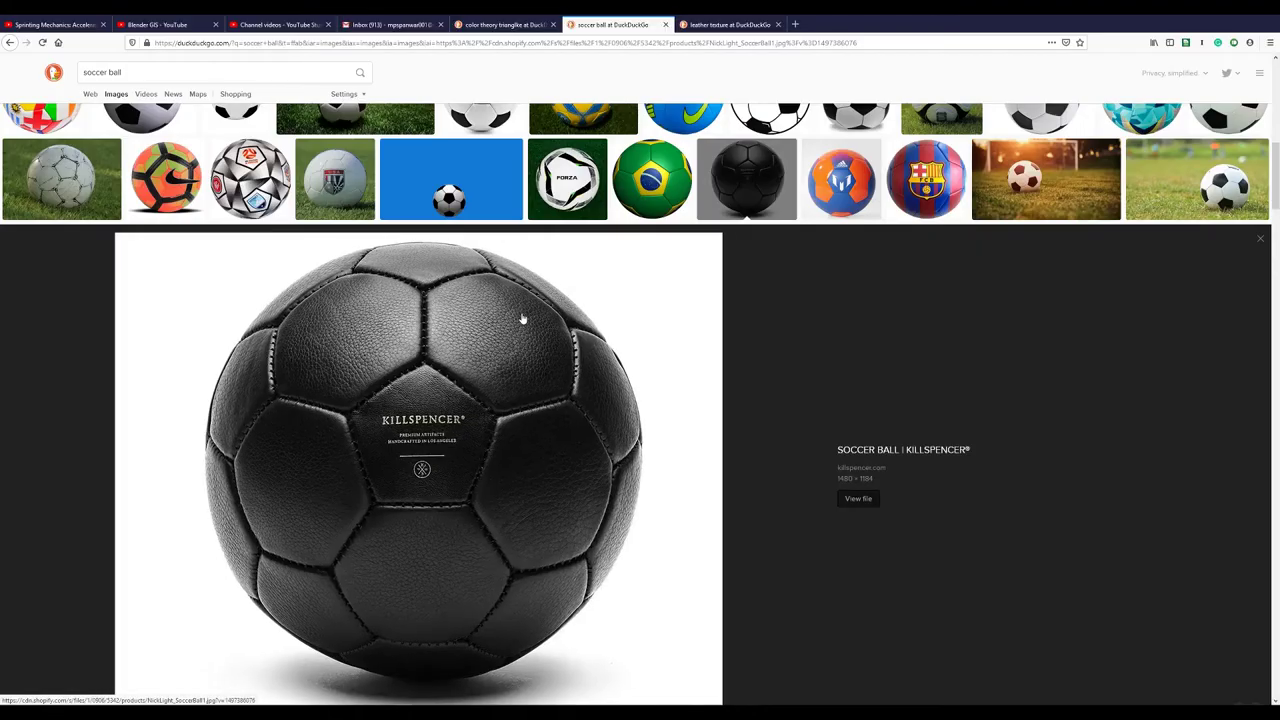
pyautogui.click(721, 21)
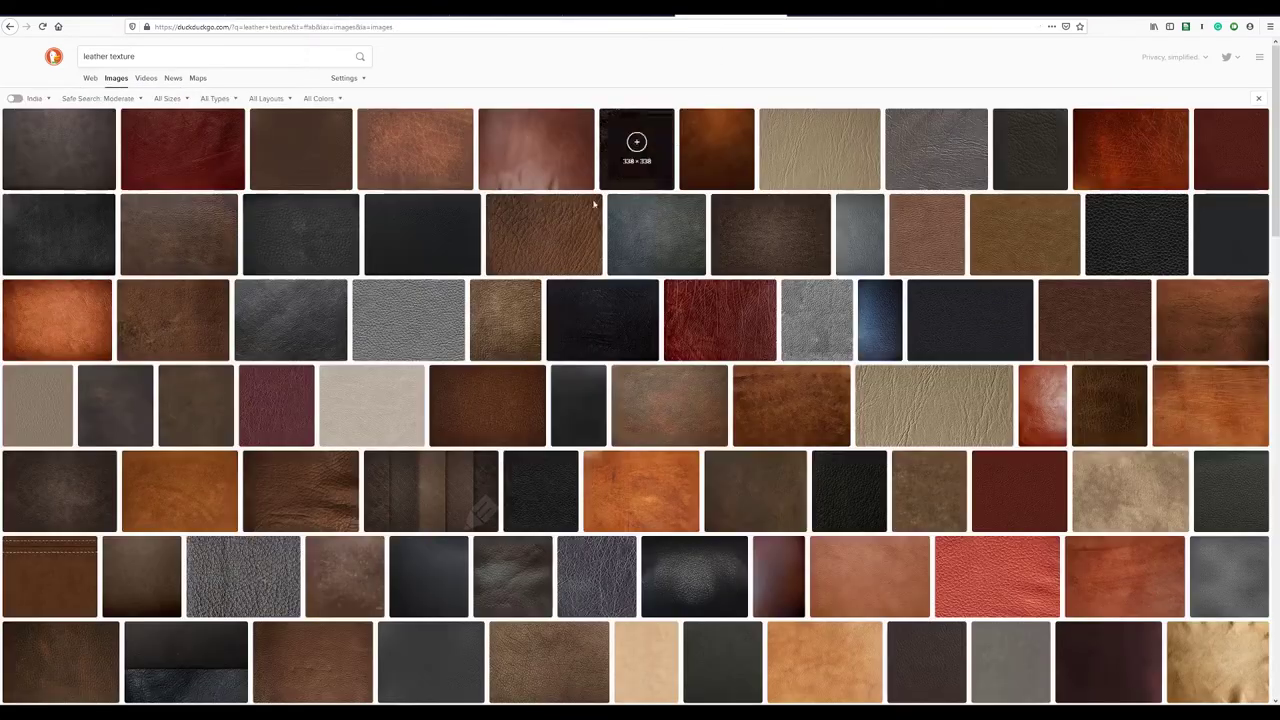
pyautogui.click(57, 137)
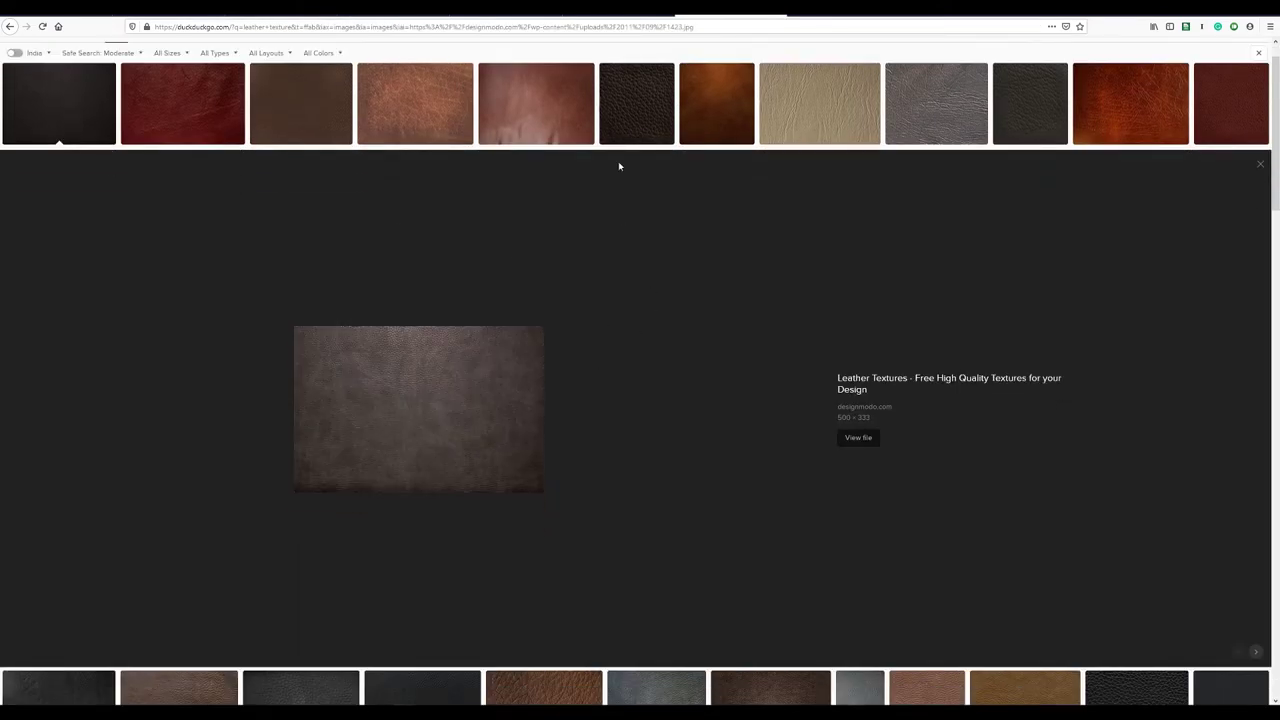
pyautogui.click(949, 123)
pyautogui.click(1027, 125)
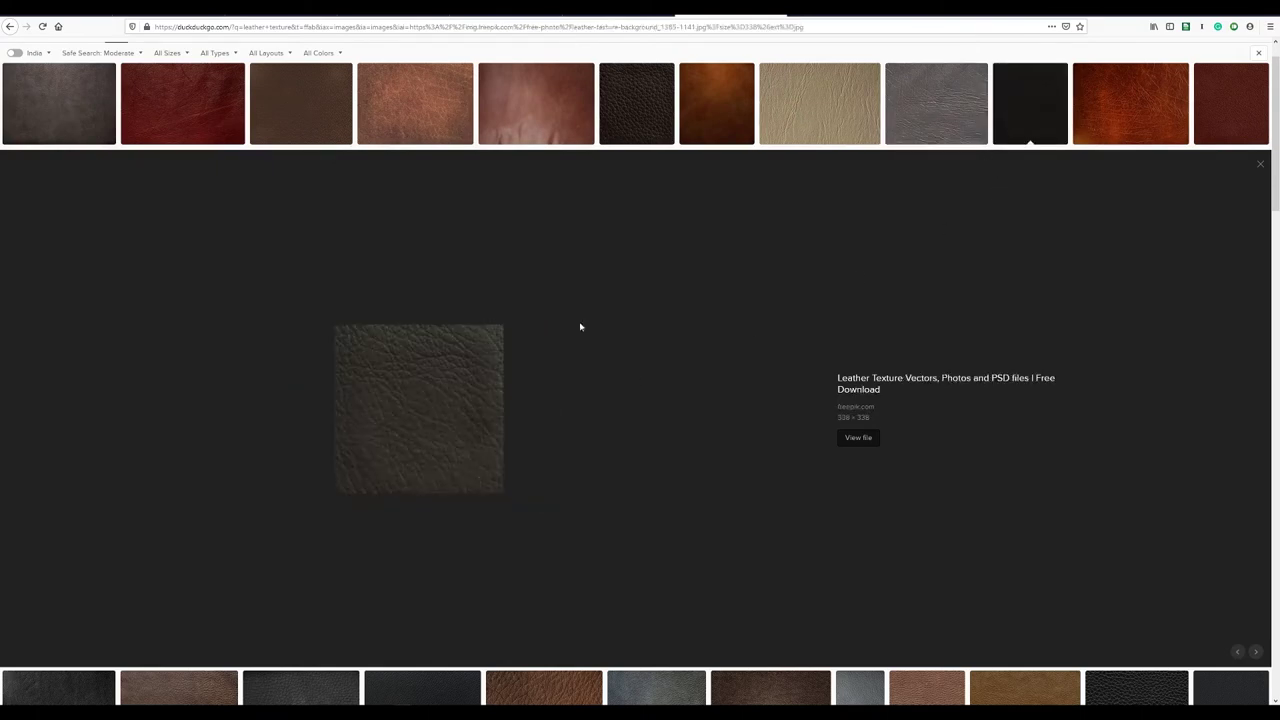
pyautogui.click(259, 129)
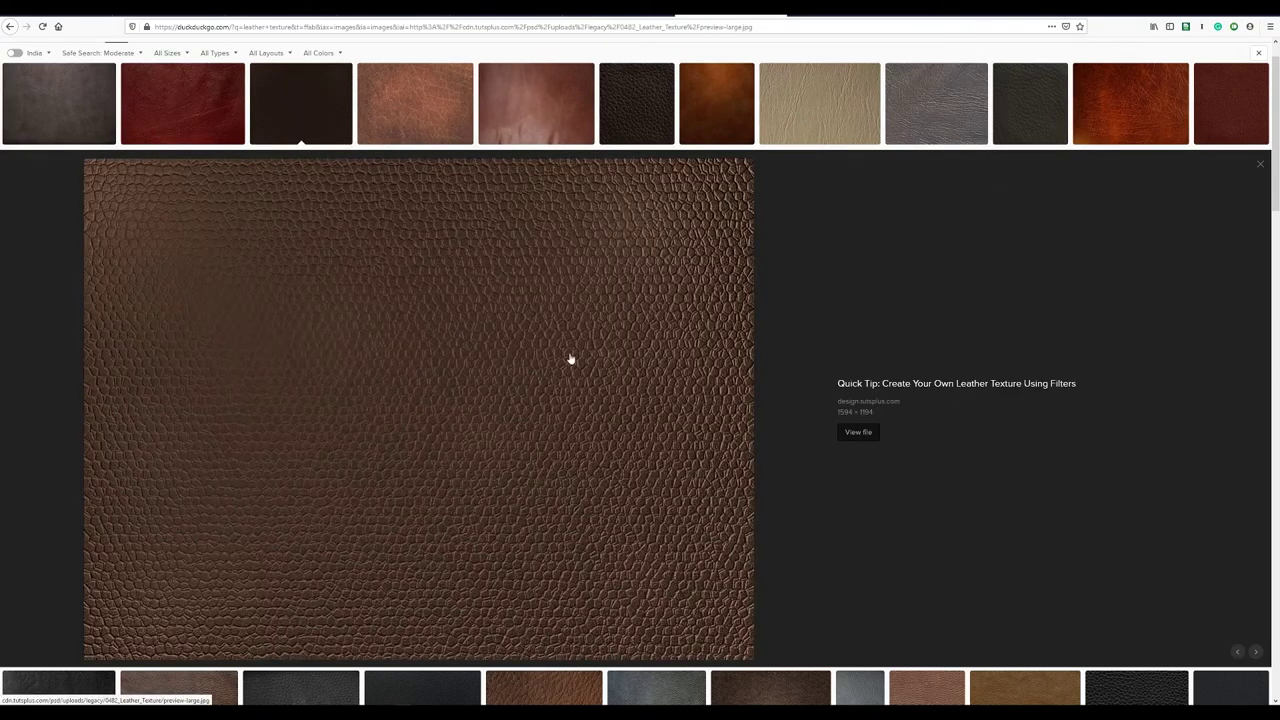
# Check the ball in Marmoset Toolbag against the brown leather, and preview the Distressed Leather and Leather black 3 textures in Firefox.
pyautogui.hotkey('alt', 'Tab')
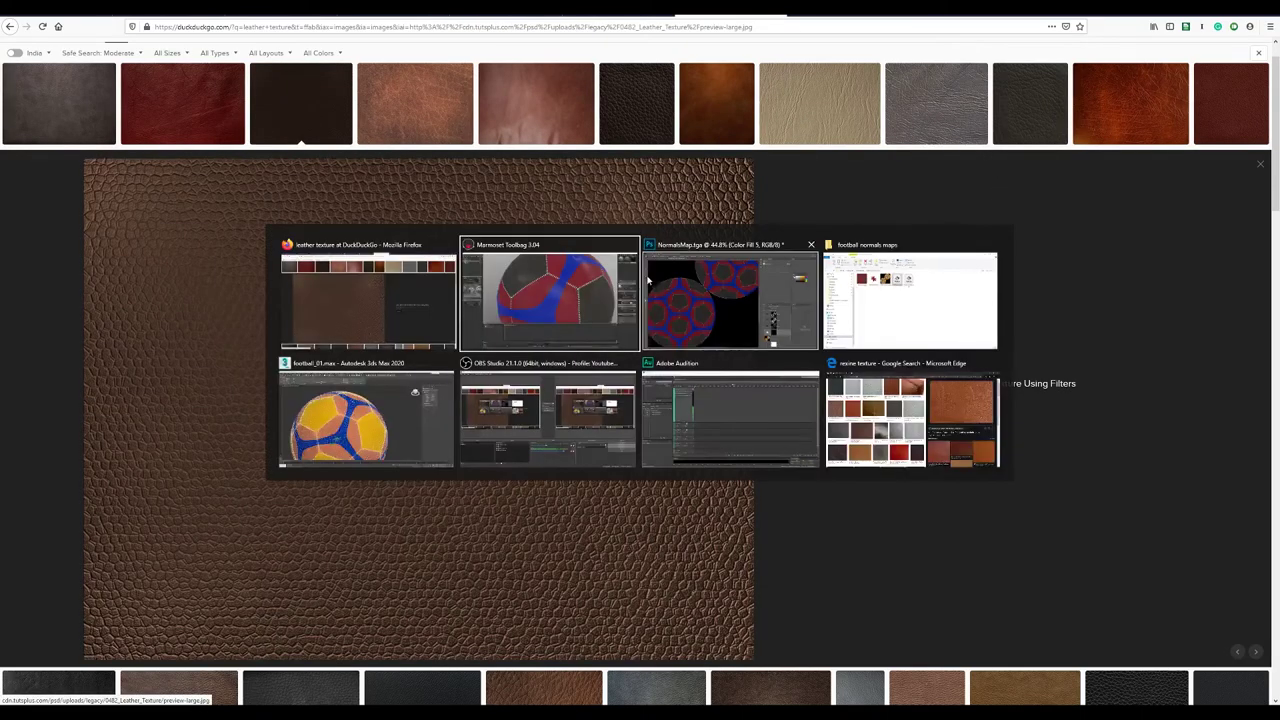
pyautogui.click(527, 310)
pyautogui.hotkey('alt', 'Tab')
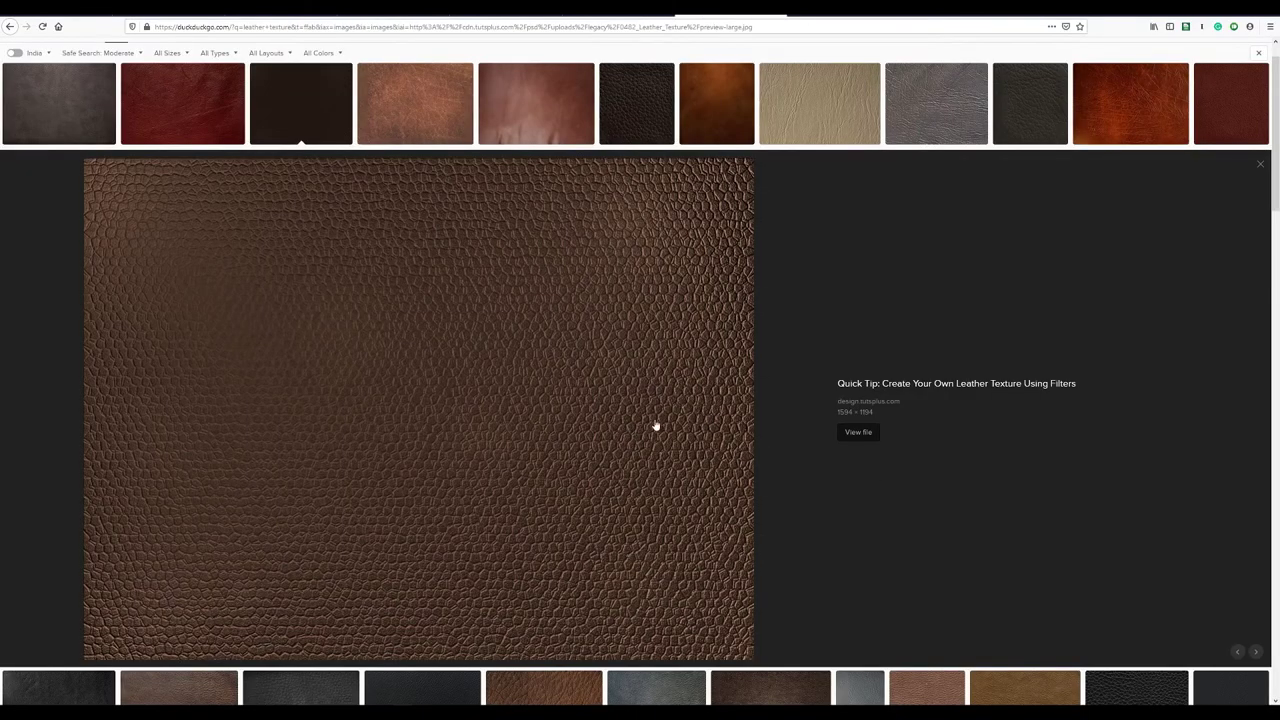
pyautogui.scroll(-3, 656, 421)
pyautogui.click(757, 485)
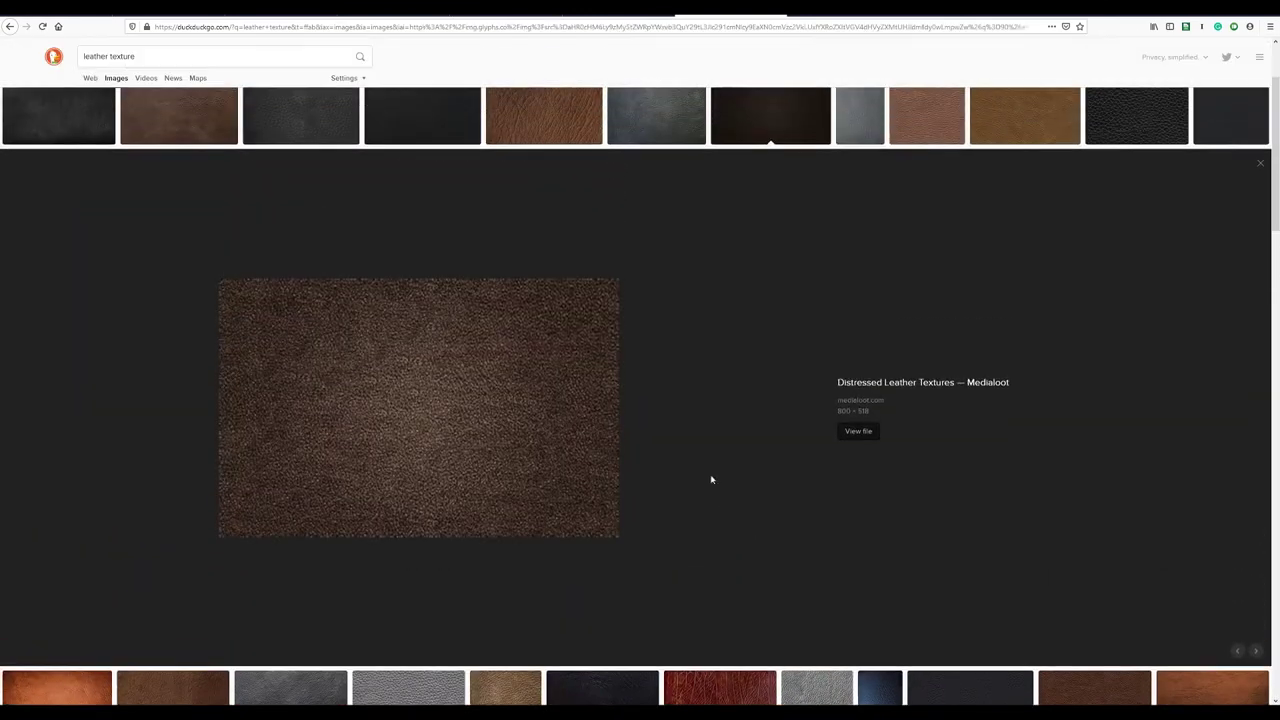
pyautogui.click(686, 100)
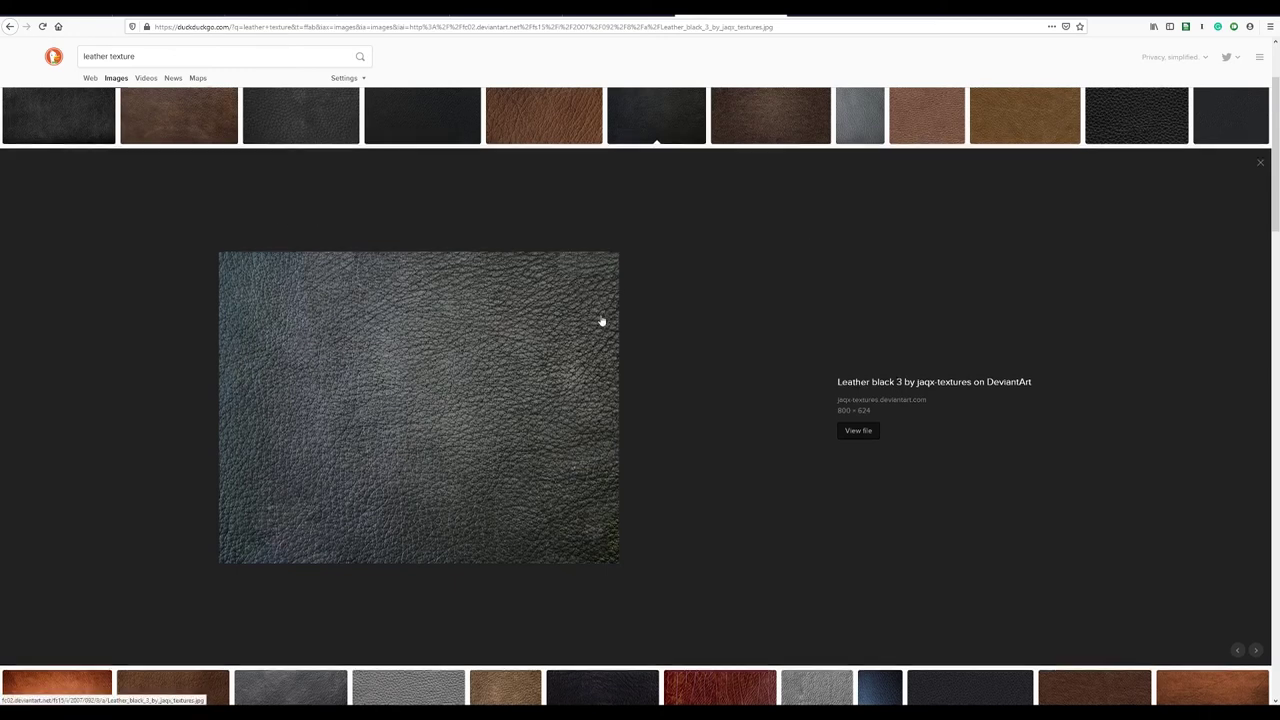
pyautogui.scroll(-2, 700, 335)
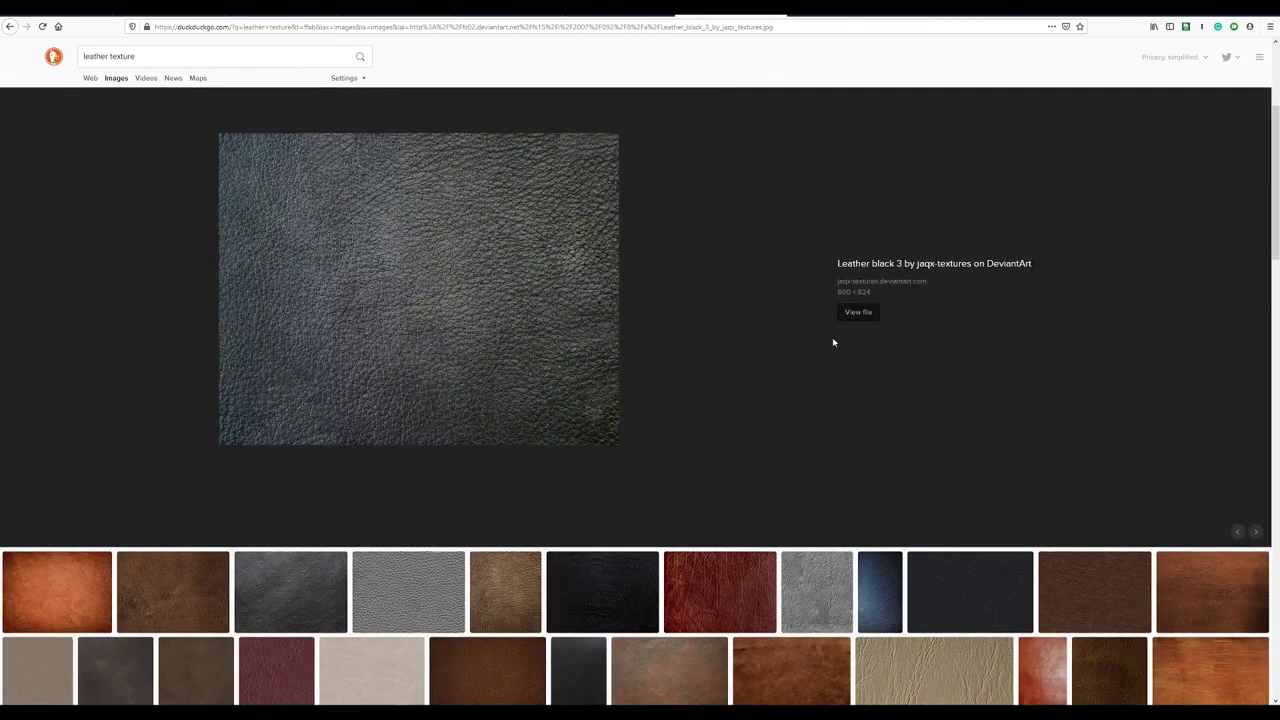
pyautogui.scroll(1, 514, 260)
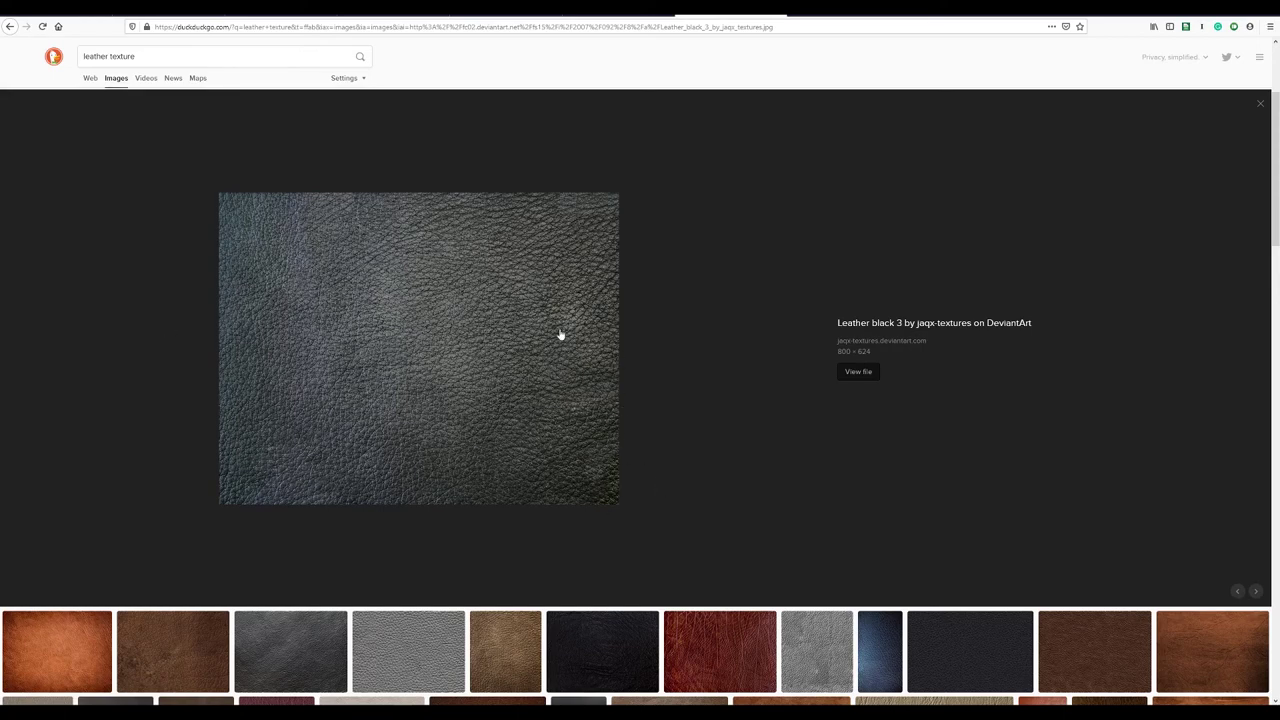
# Preview the dark seamless leather, the distressed brown jacket leather, the small brown seamless sample and the spotted brown leather.
pyautogui.scroll(-2, 561, 335)
pyautogui.click(971, 537)
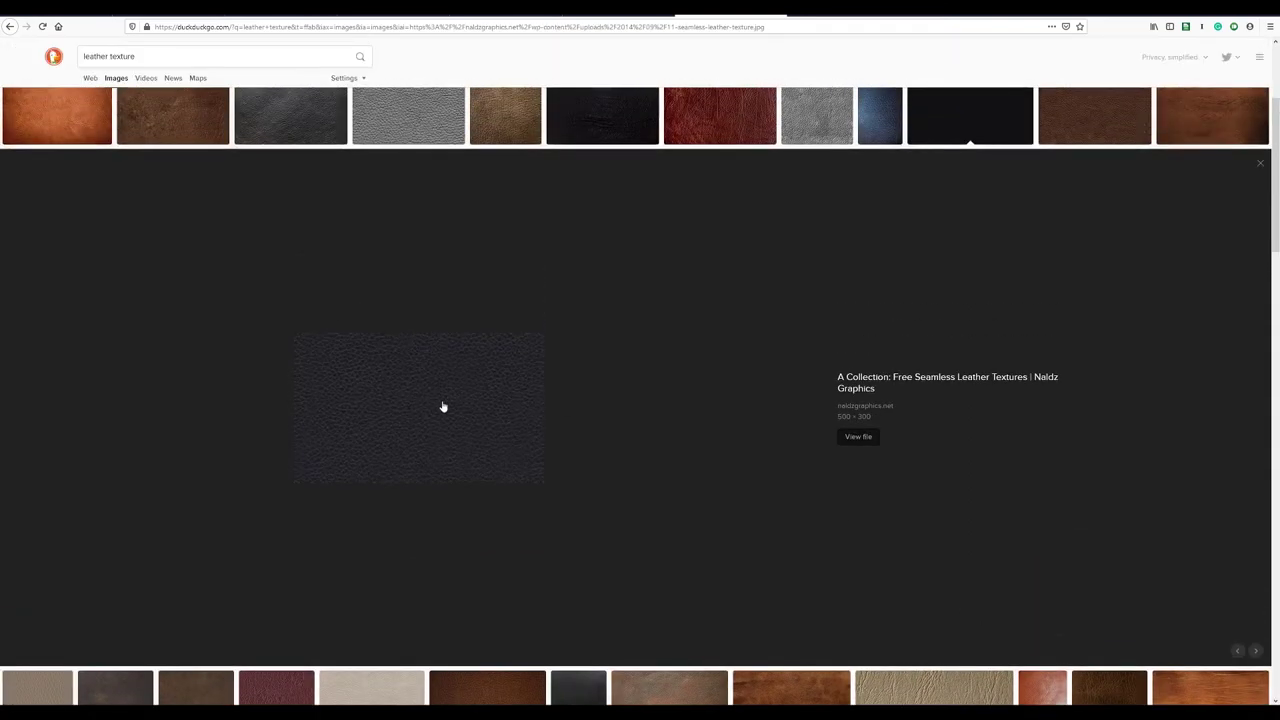
pyautogui.scroll(-3, 443, 406)
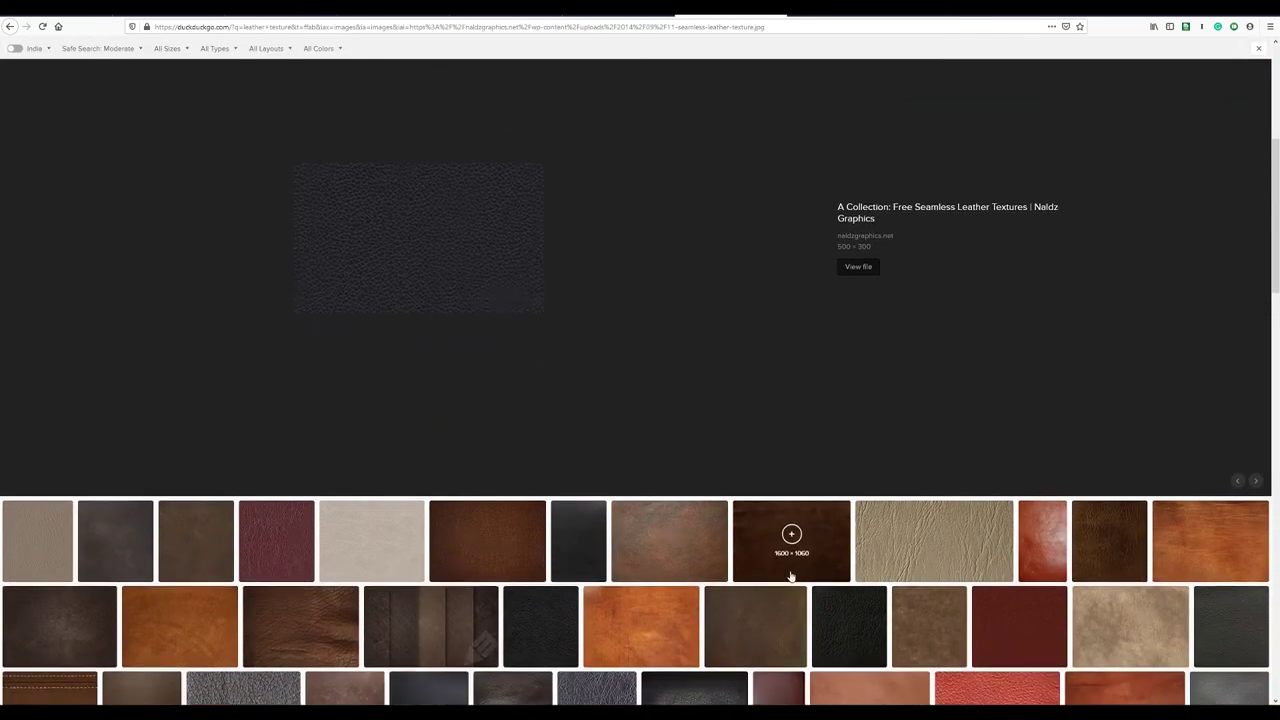
pyautogui.click(790, 576)
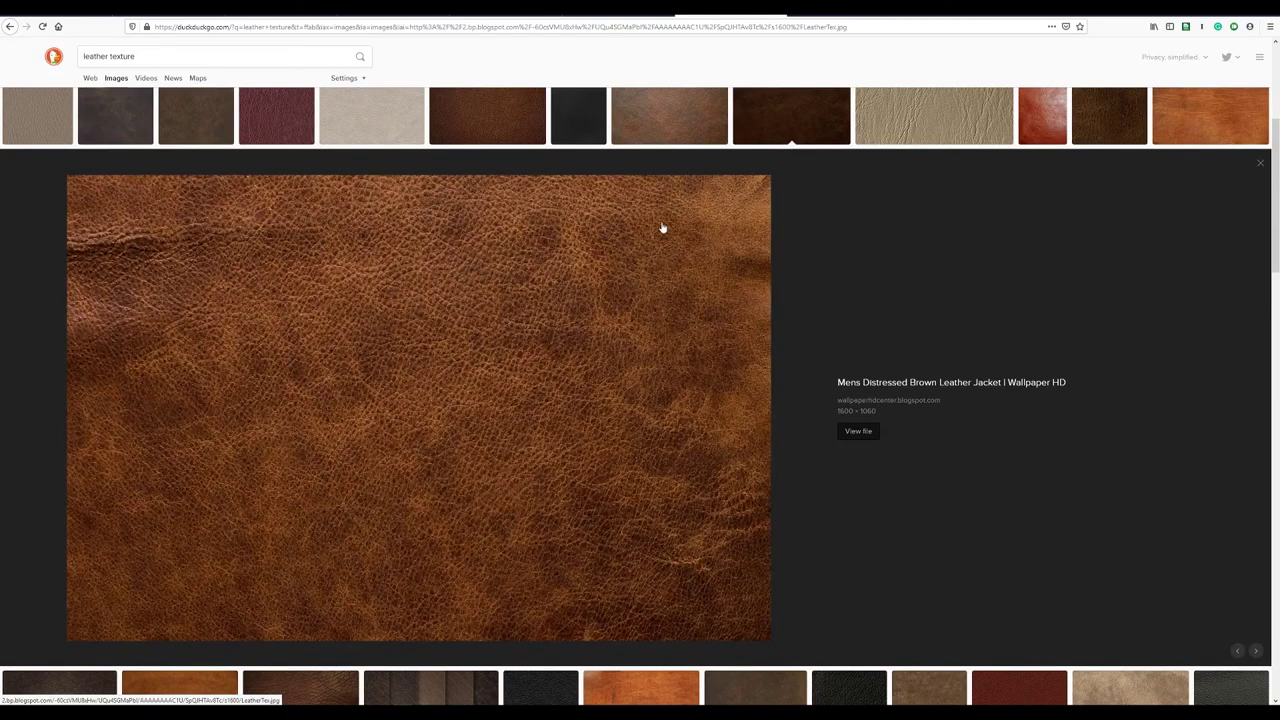
pyautogui.scroll(1, 662, 228)
pyautogui.scroll(1, 1128, 189)
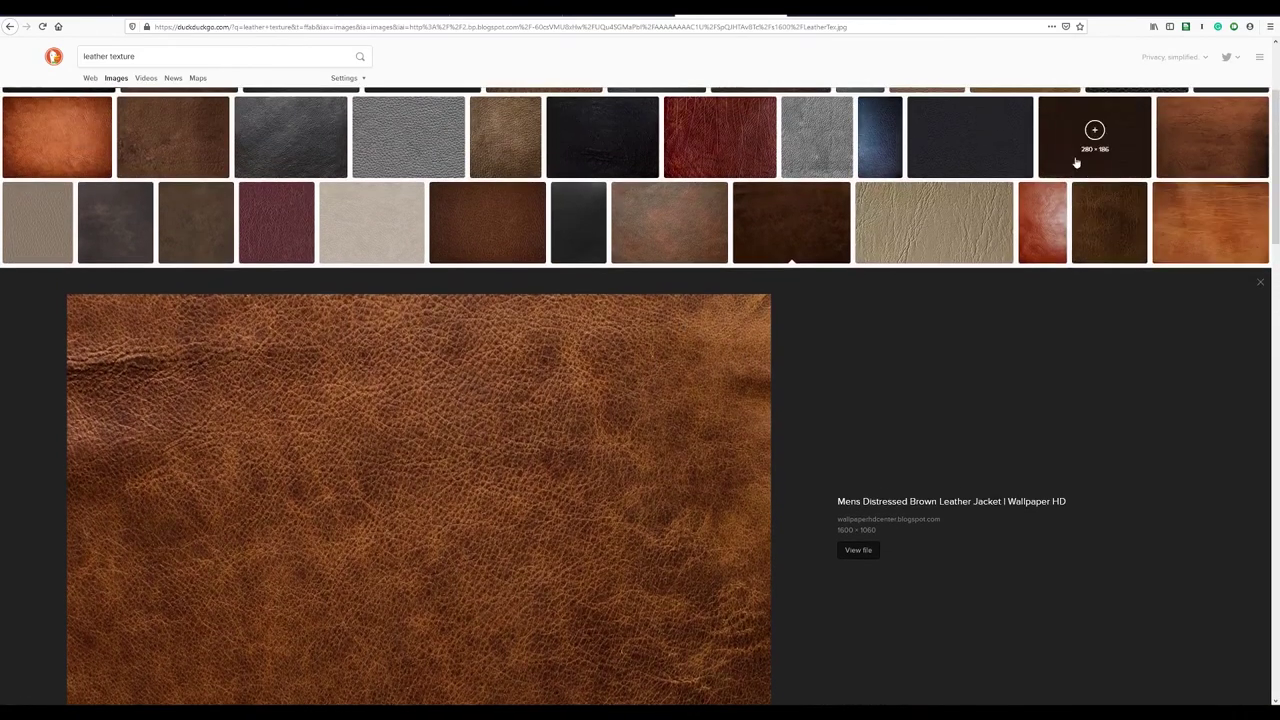
pyautogui.click(1076, 162)
pyautogui.scroll(2, 150, 245)
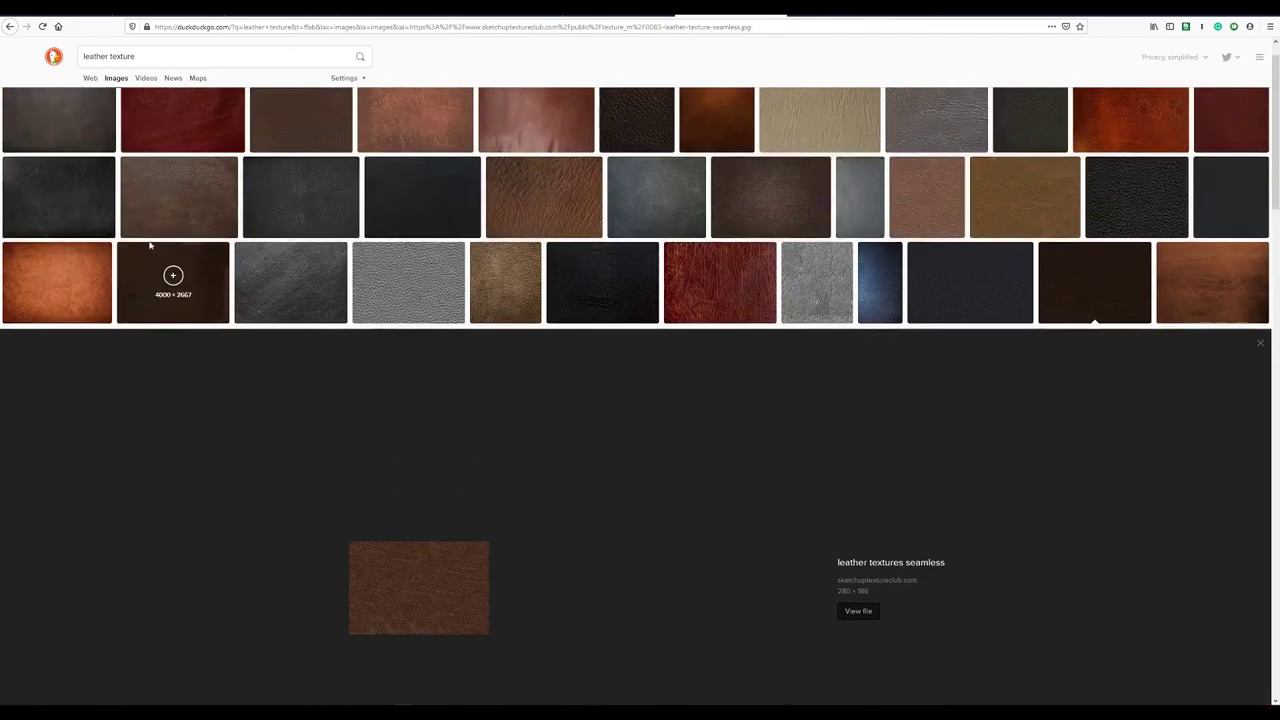
pyautogui.click(152, 308)
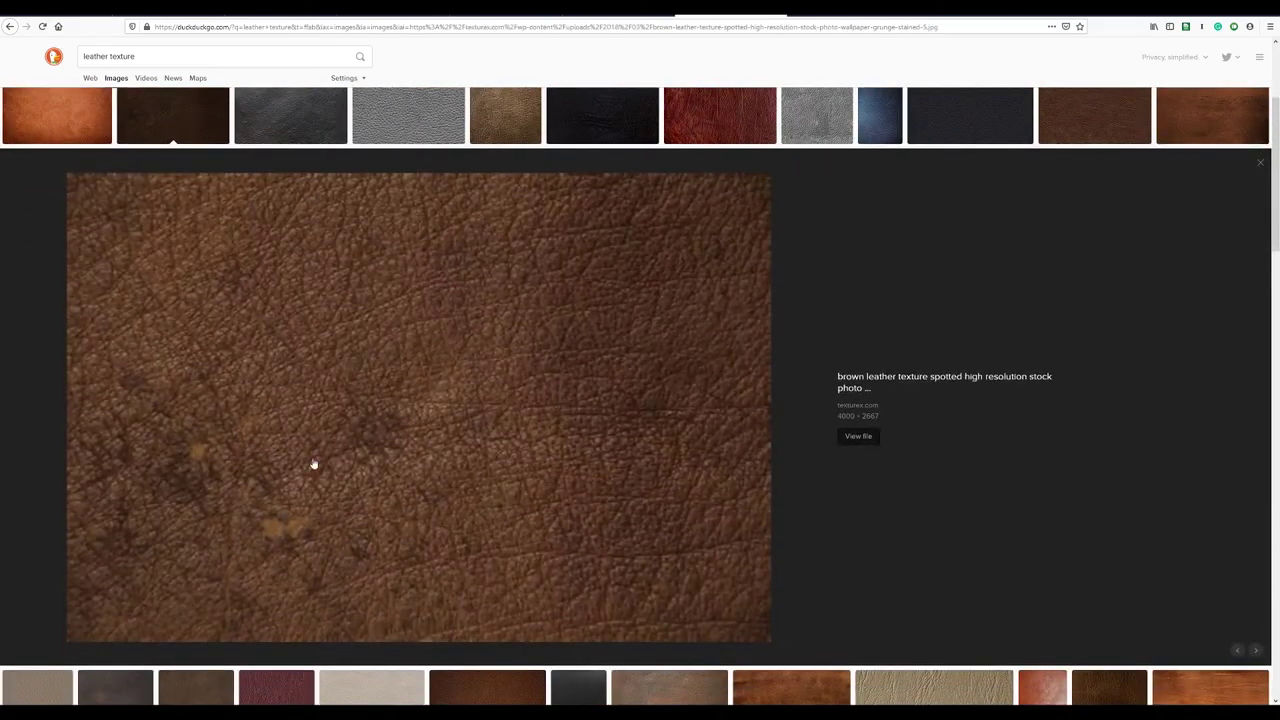
# Preview the beige seamless and bright orange leather samples, and reopen the 1600 × 1060 distressed brown leather jacket texture.
pyautogui.scroll(-5, 450, 416)
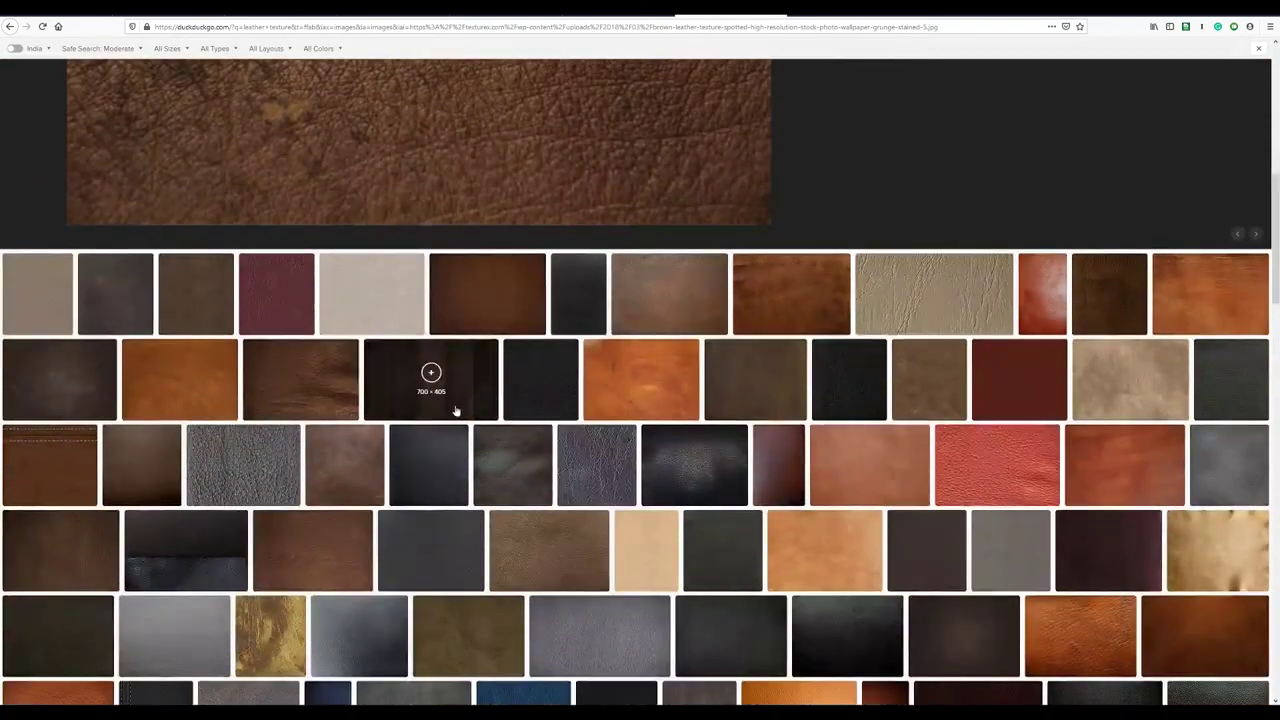
pyautogui.scroll(2, 549, 211)
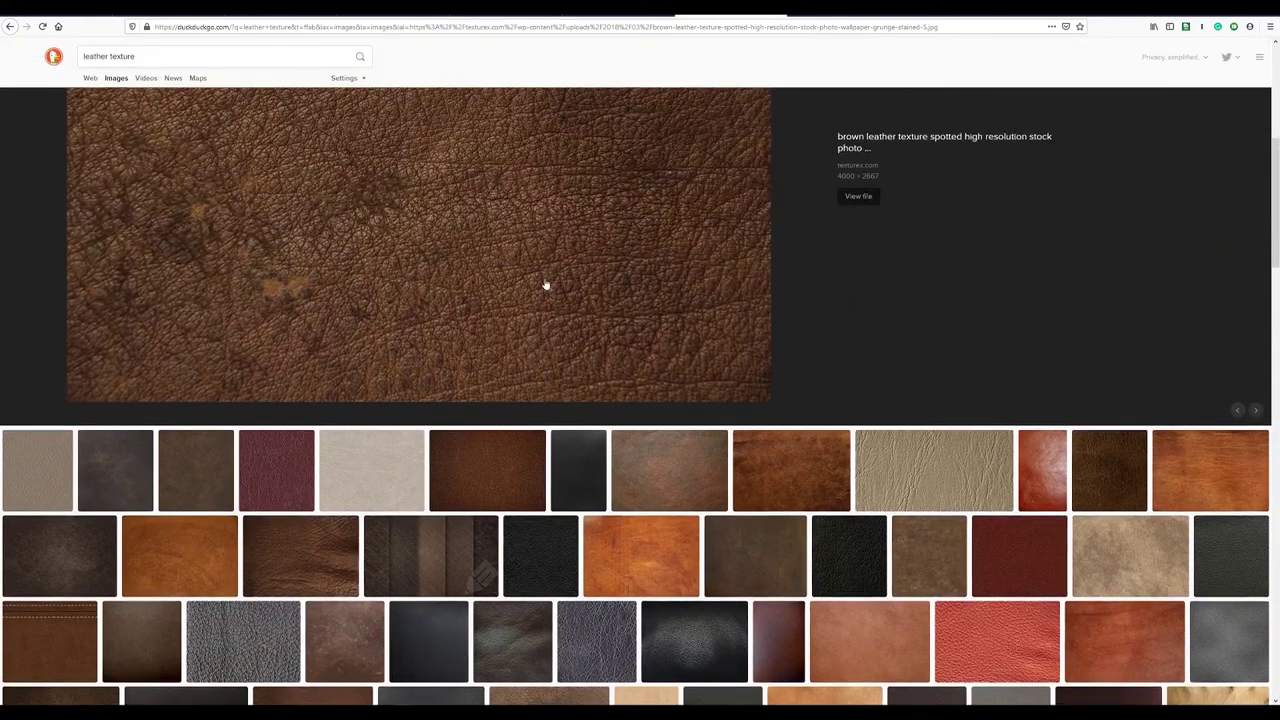
pyautogui.scroll(-3, 546, 286)
pyautogui.click(1096, 349)
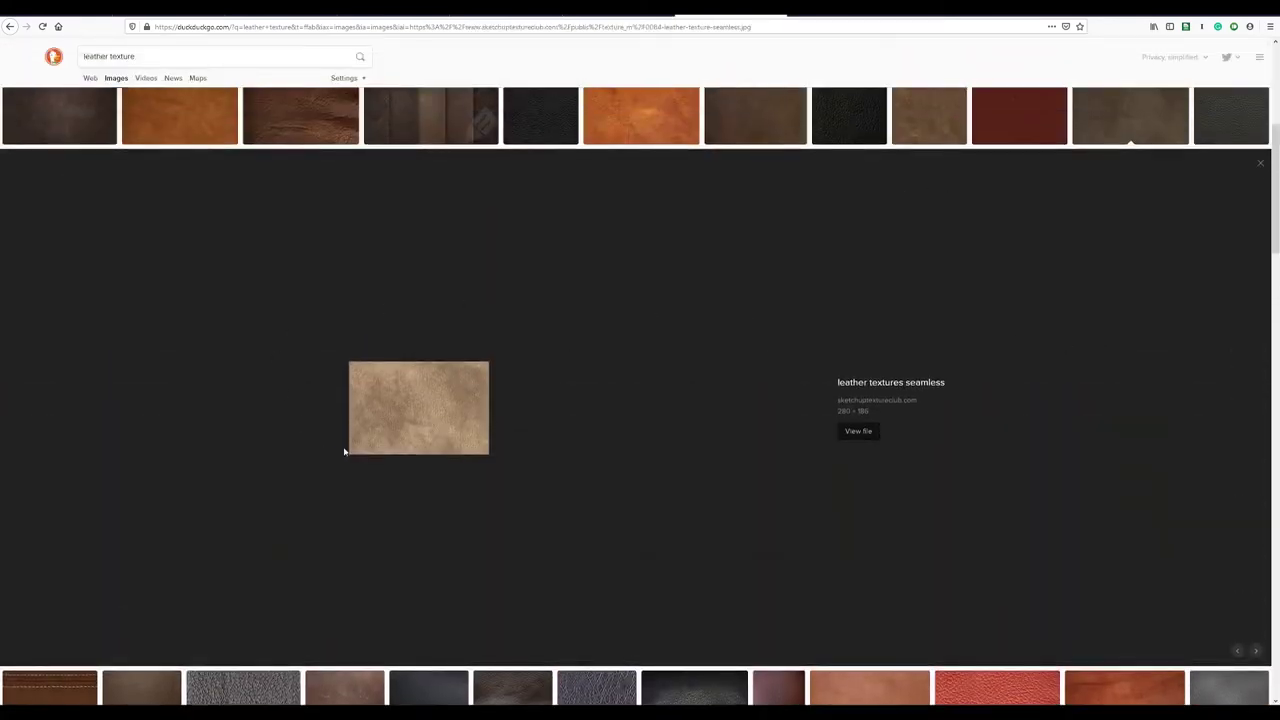
pyautogui.scroll(-1, 443, 424)
pyautogui.scroll(3, 443, 424)
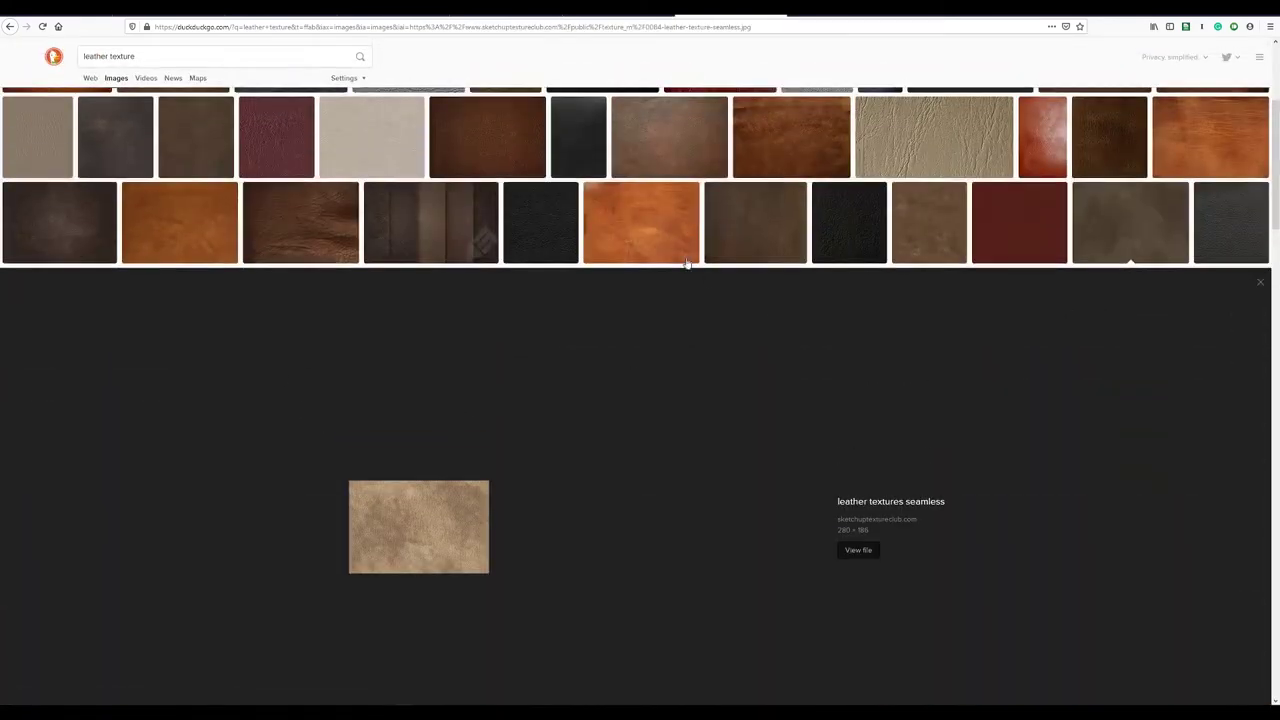
pyautogui.click(618, 258)
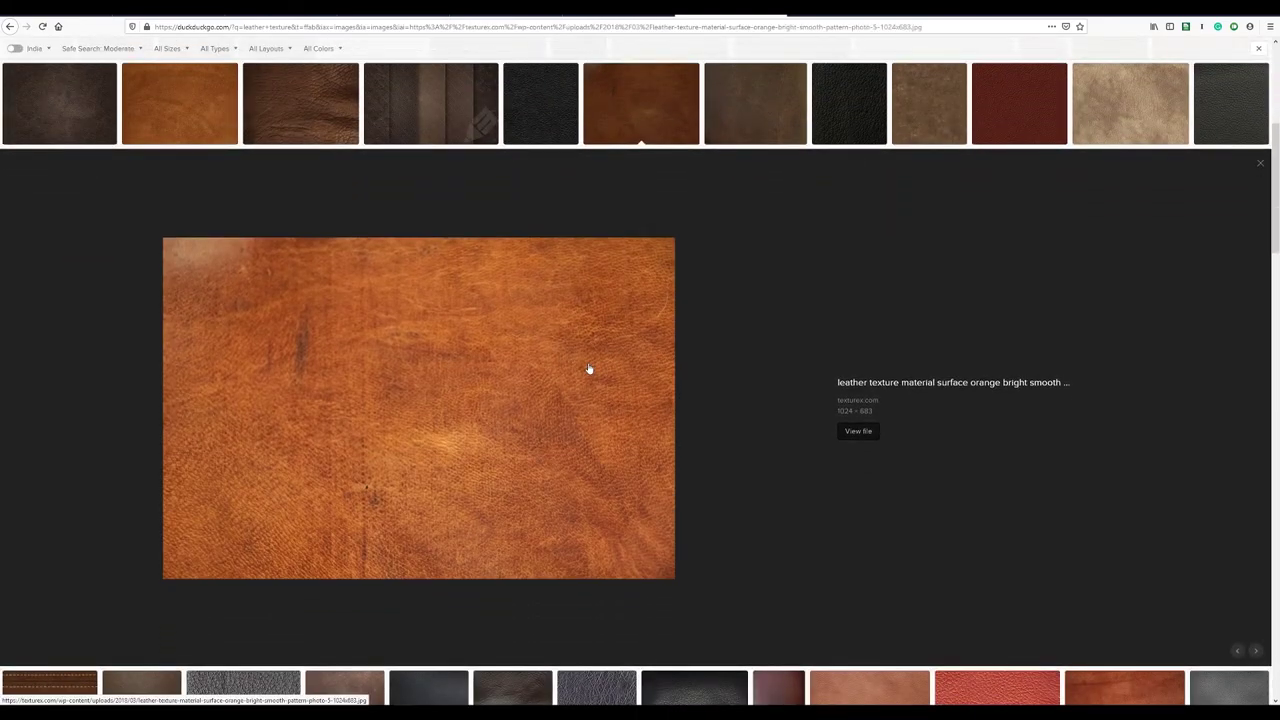
pyautogui.scroll(2, 589, 369)
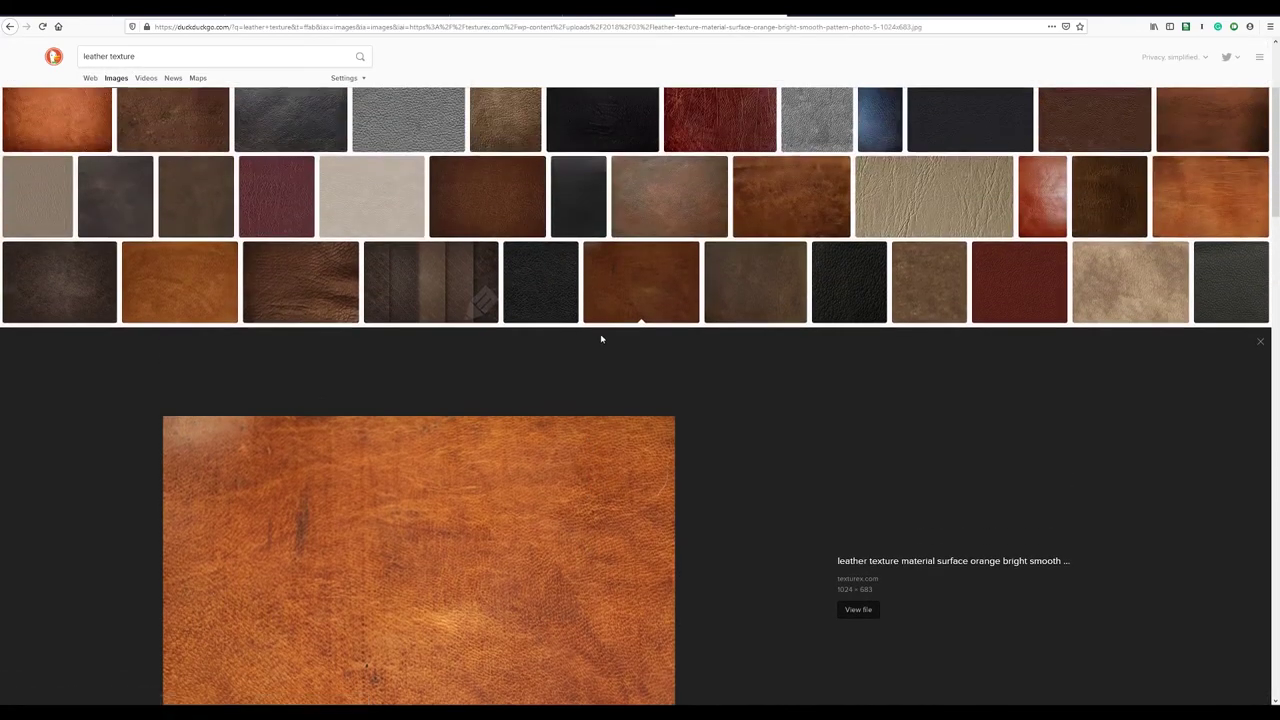
pyautogui.click(753, 219)
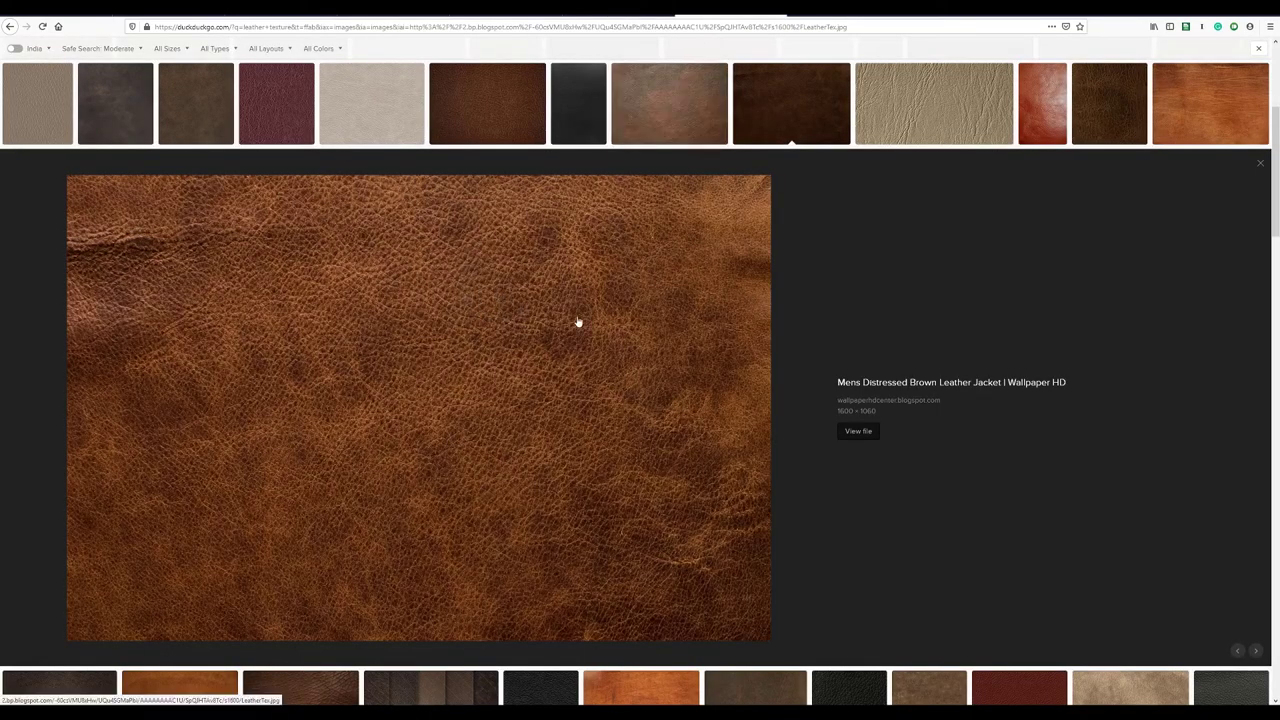
# Preview the 1800 × 1200 dark distressed leather and the 2048 × 1536 Leather Texture 2 from the image results.
pyautogui.scroll(-5, 700, 323)
pyautogui.scroll(-2, 662, 454)
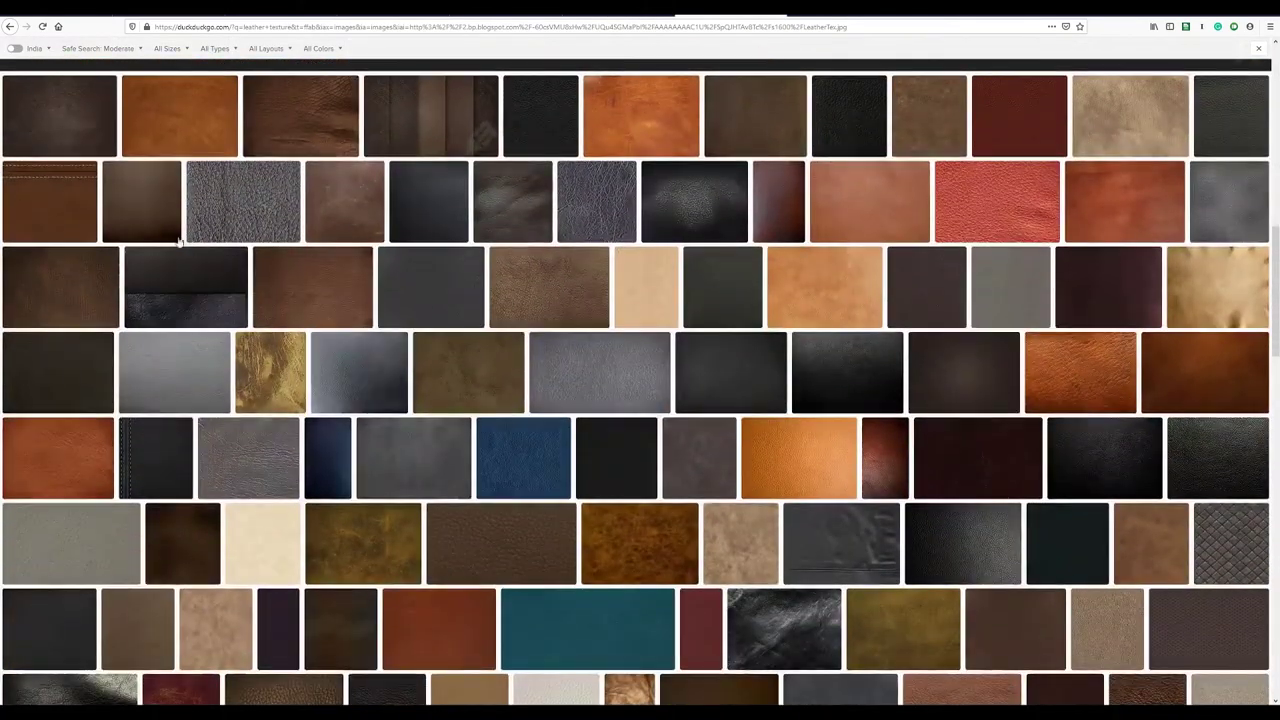
pyautogui.click(79, 113)
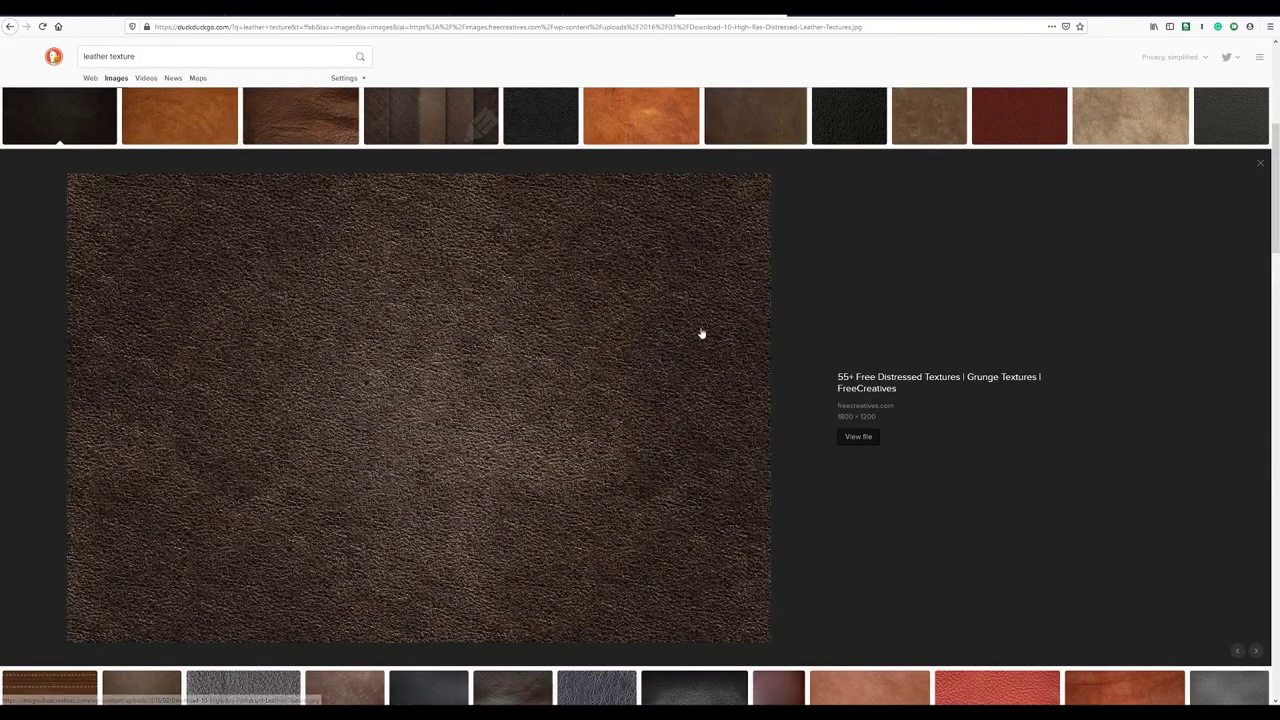
pyautogui.scroll(-4, 700, 333)
pyautogui.scroll(1, 500, 205)
pyautogui.scroll(5, 577, 218)
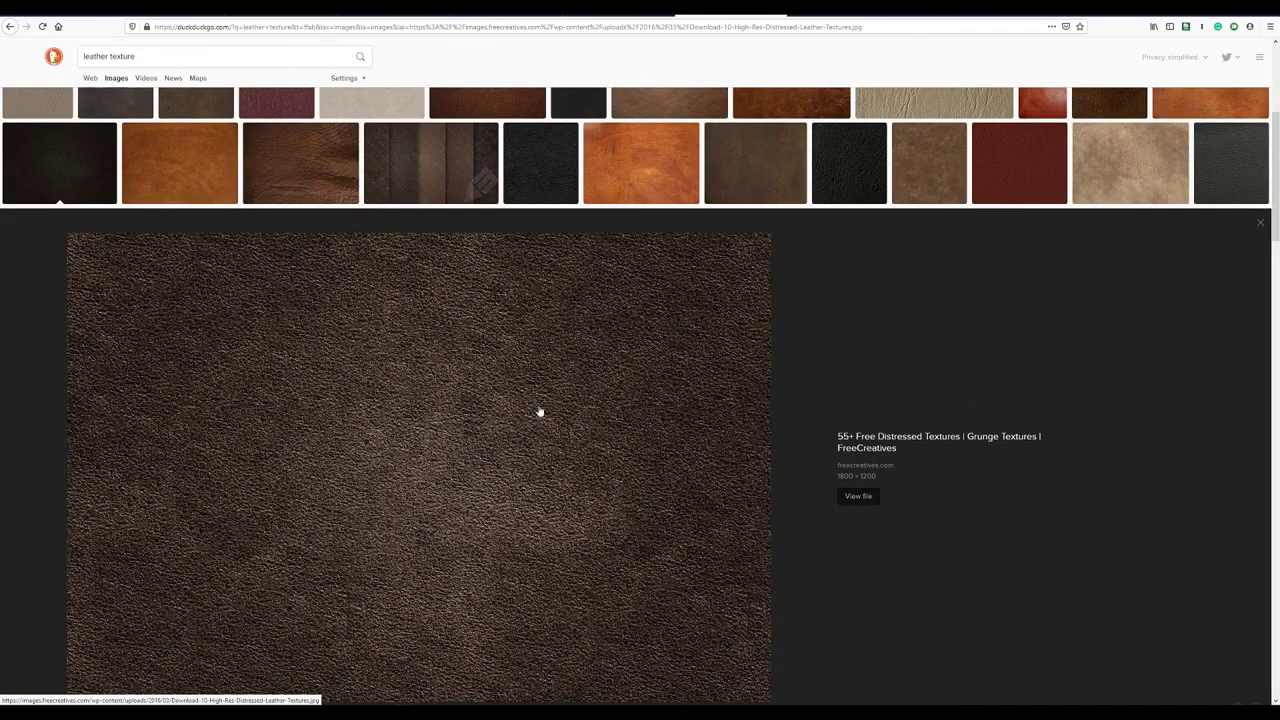
pyautogui.click(728, 193)
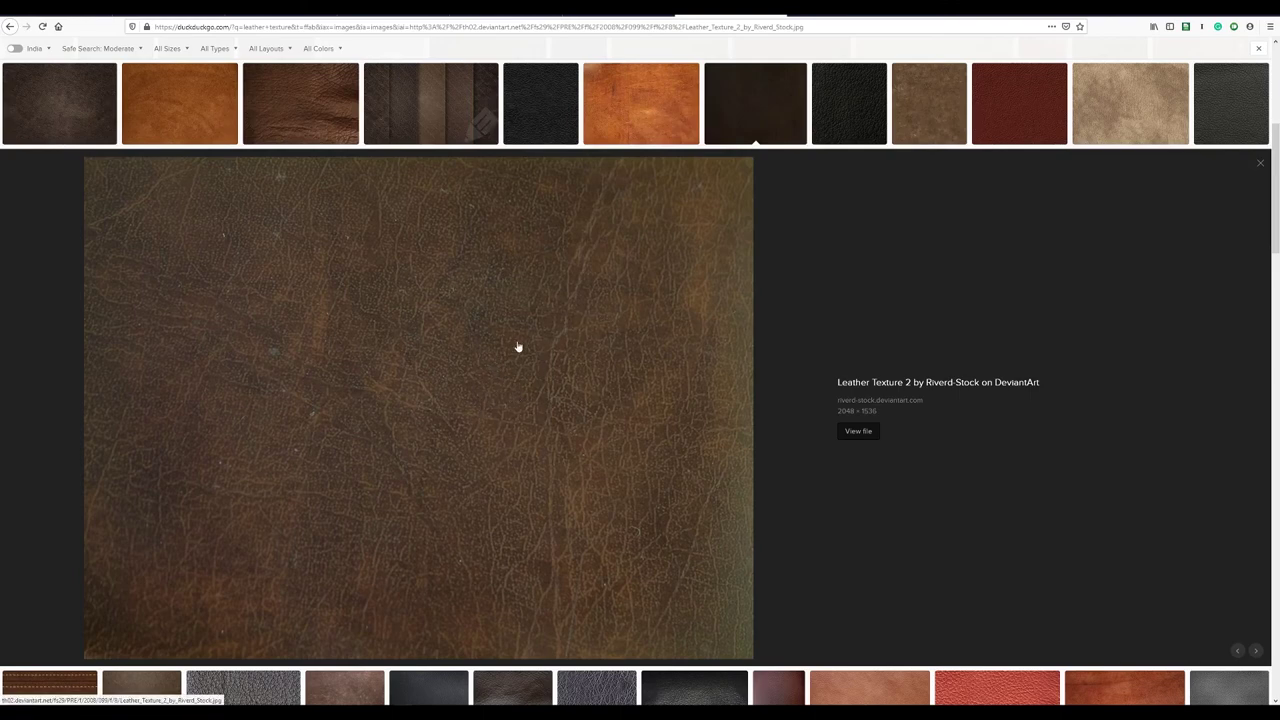
# Preview the small black leather made with filters and the 3888 × 2592 gray leather close-up among the further results.
pyautogui.scroll(-3, 520, 366)
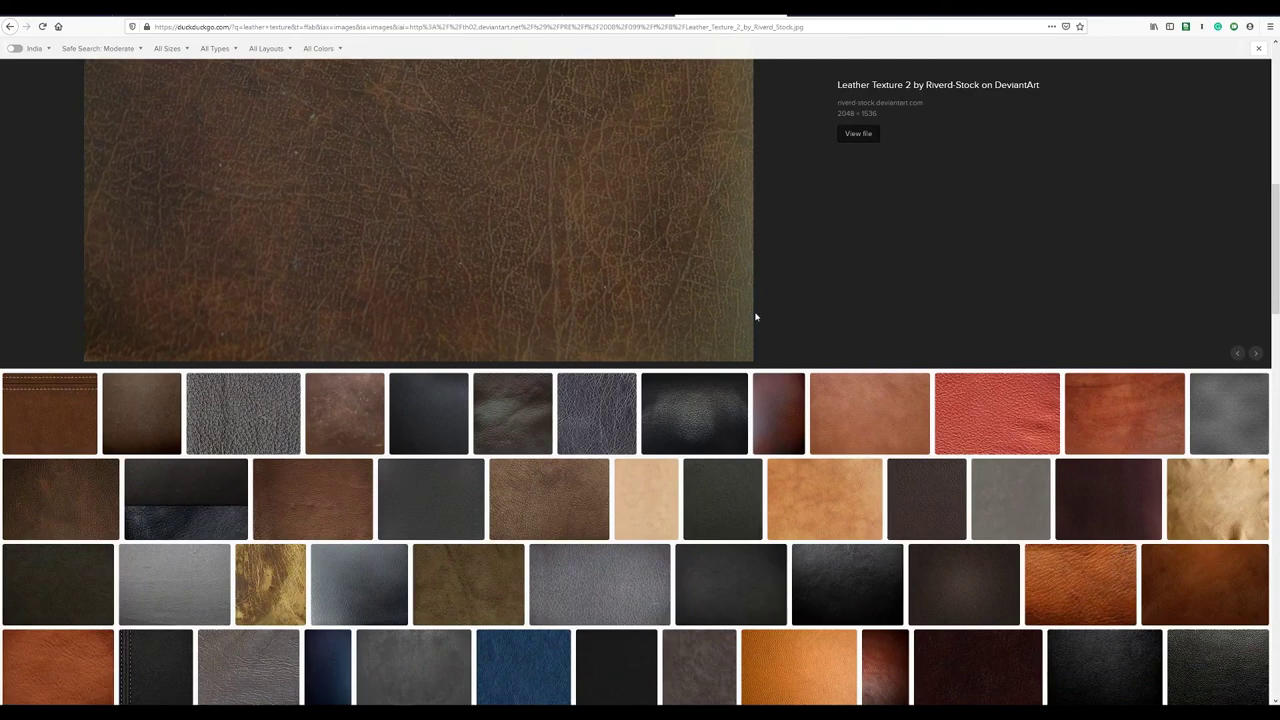
pyautogui.scroll(-1, 743, 295)
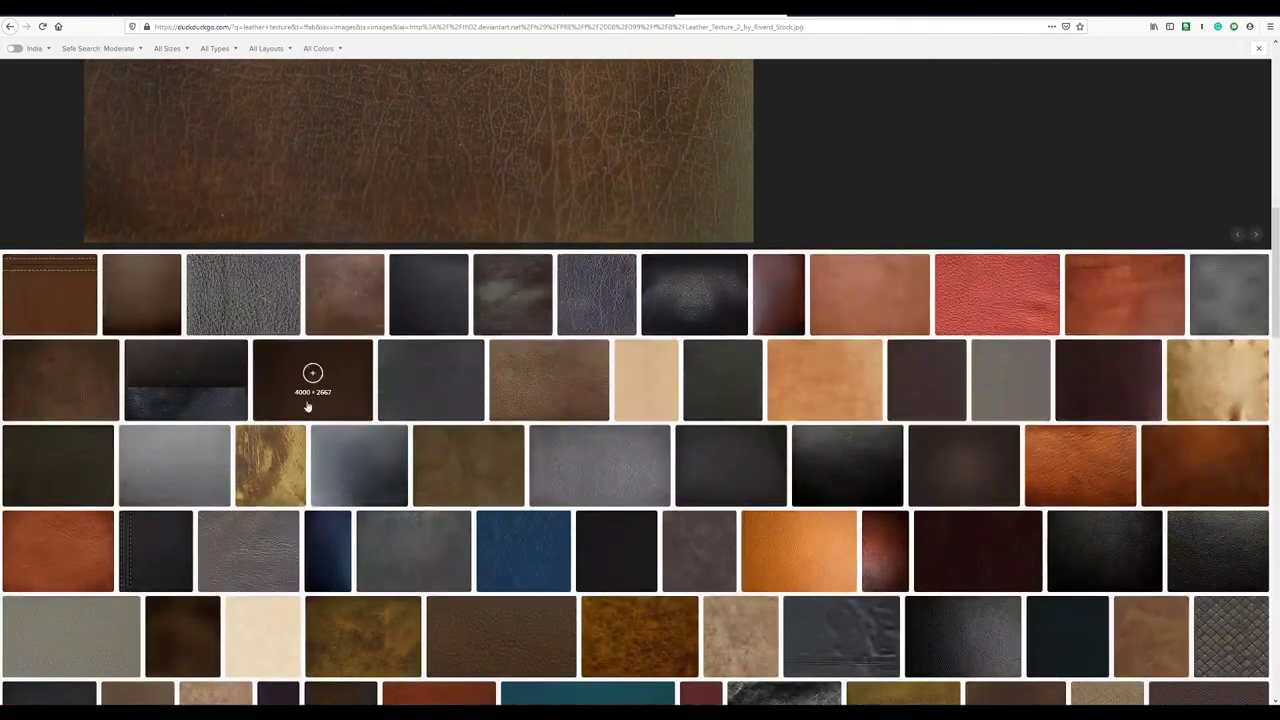
pyautogui.click(441, 415)
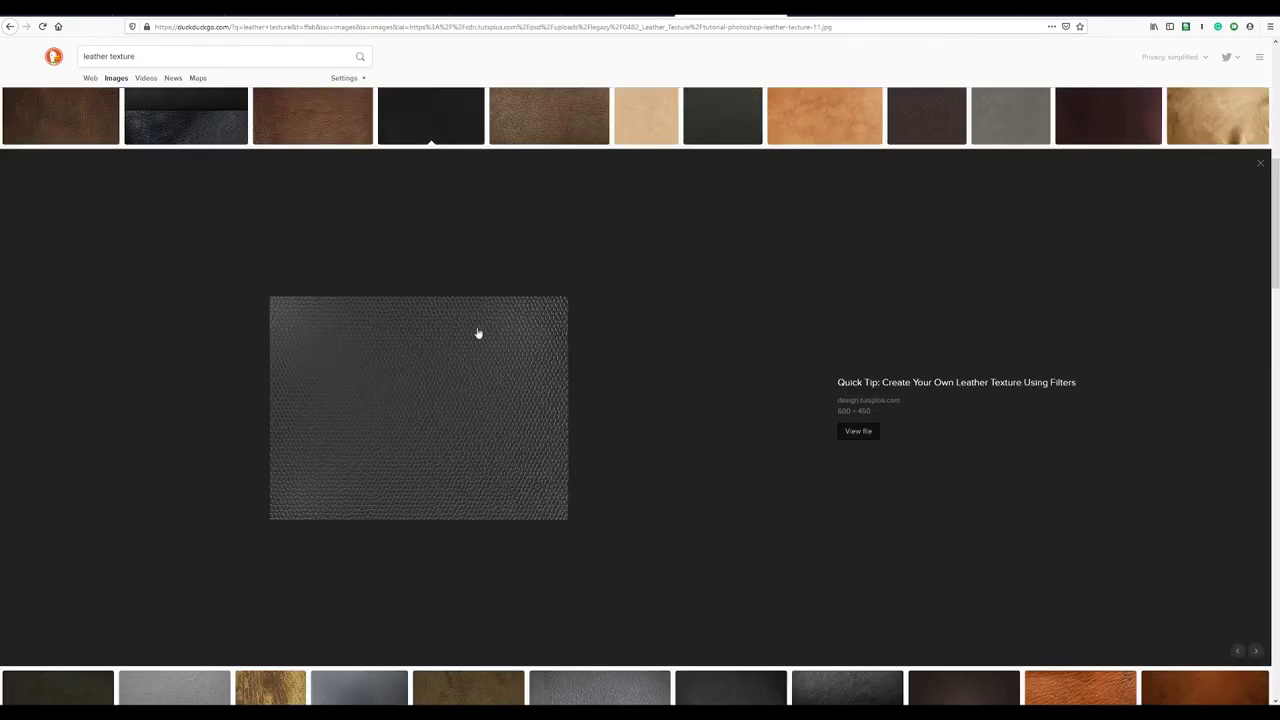
pyautogui.scroll(-3, 650, 470)
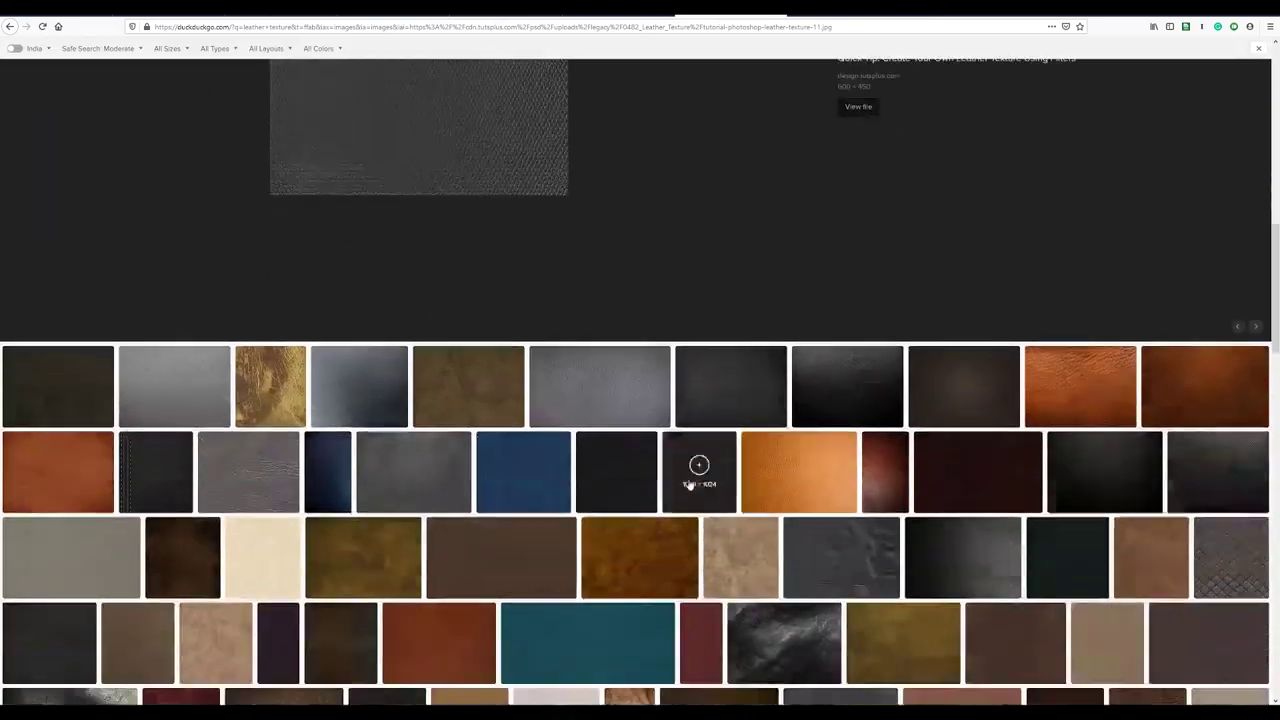
pyautogui.scroll(-2, 689, 484)
pyautogui.click(414, 323)
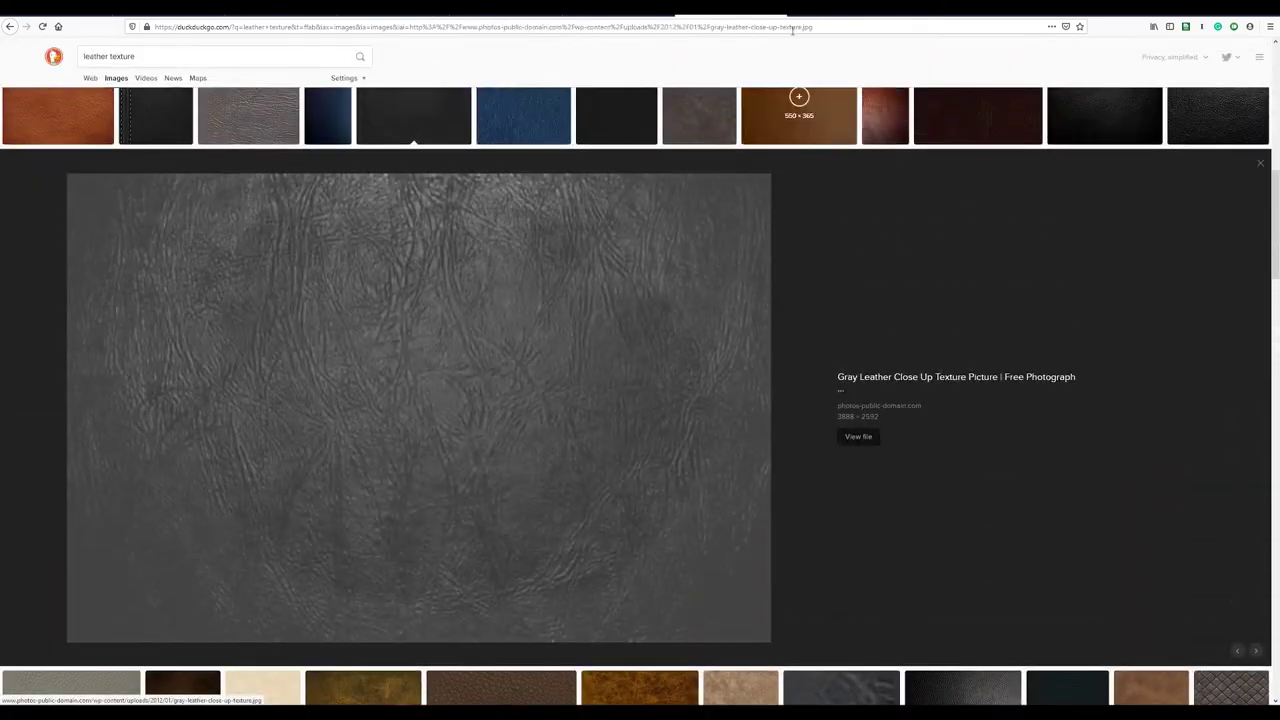
# Preview the scratched dark leather from Texture Fabrik and the 4992 × 3328 black pebbled leather from pxhere.
pyautogui.scroll(-5, 774, 406)
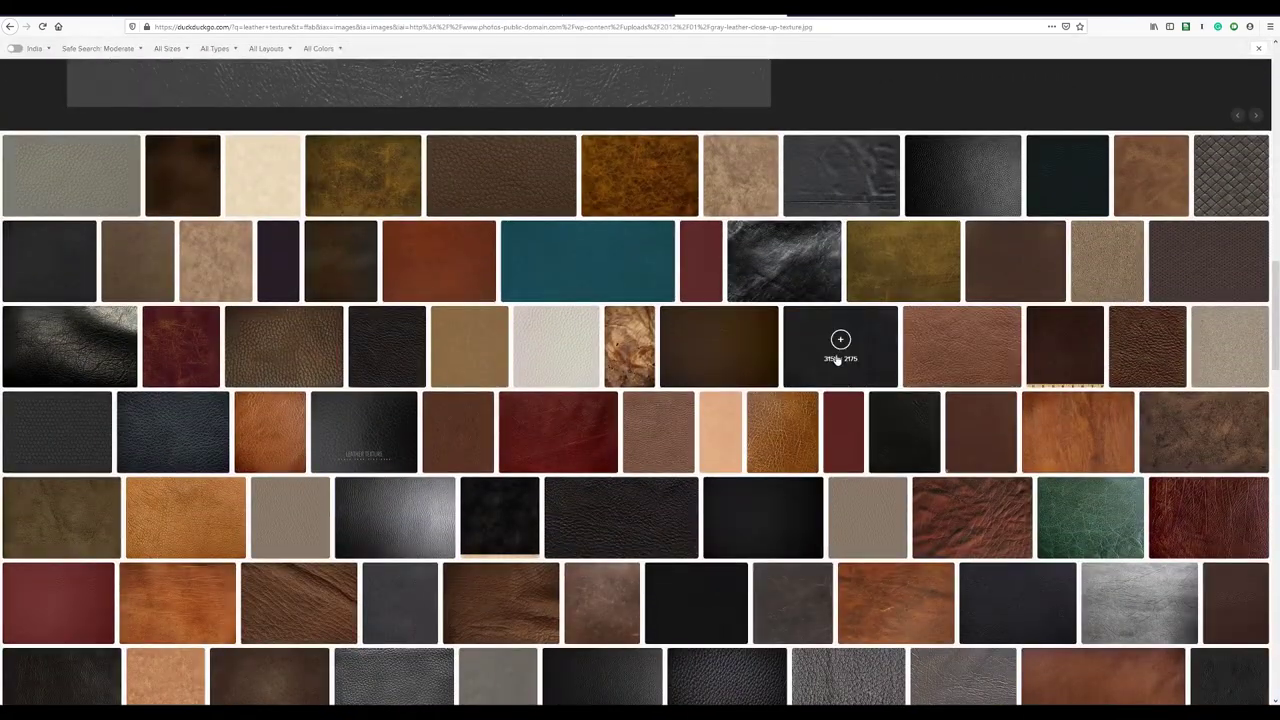
pyautogui.click(815, 380)
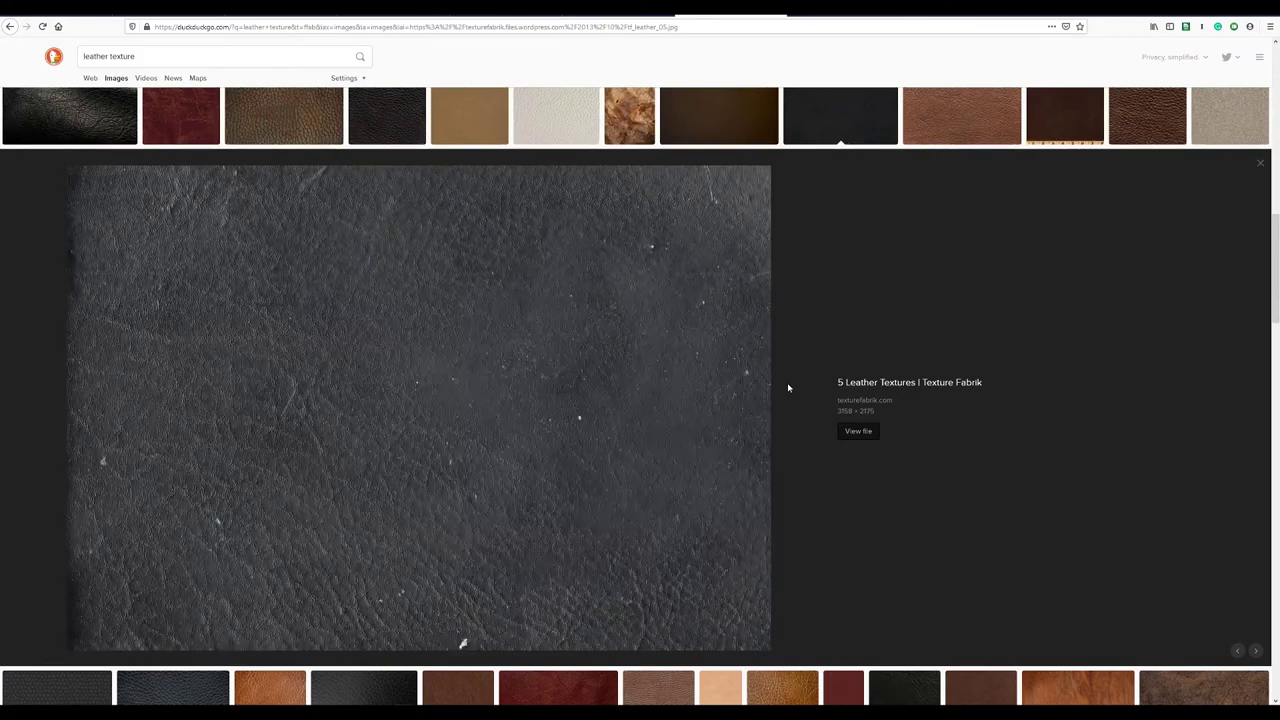
pyautogui.scroll(-8, 788, 388)
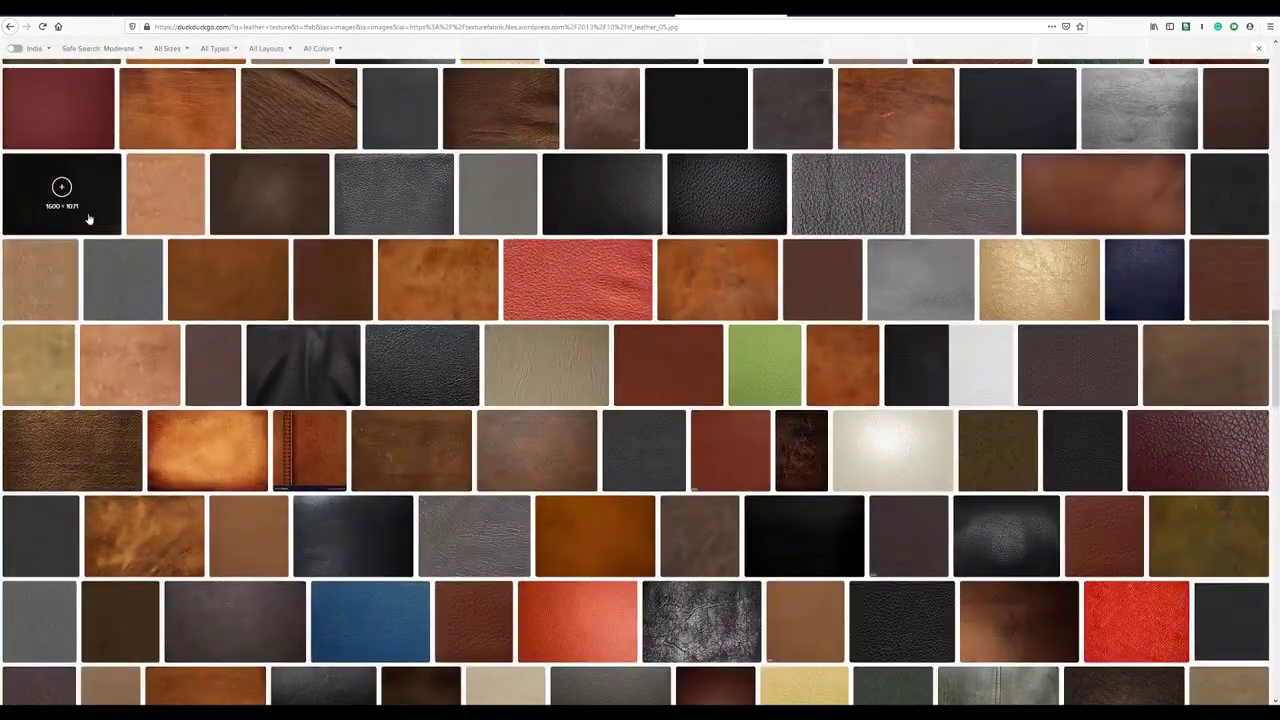
pyautogui.click(377, 197)
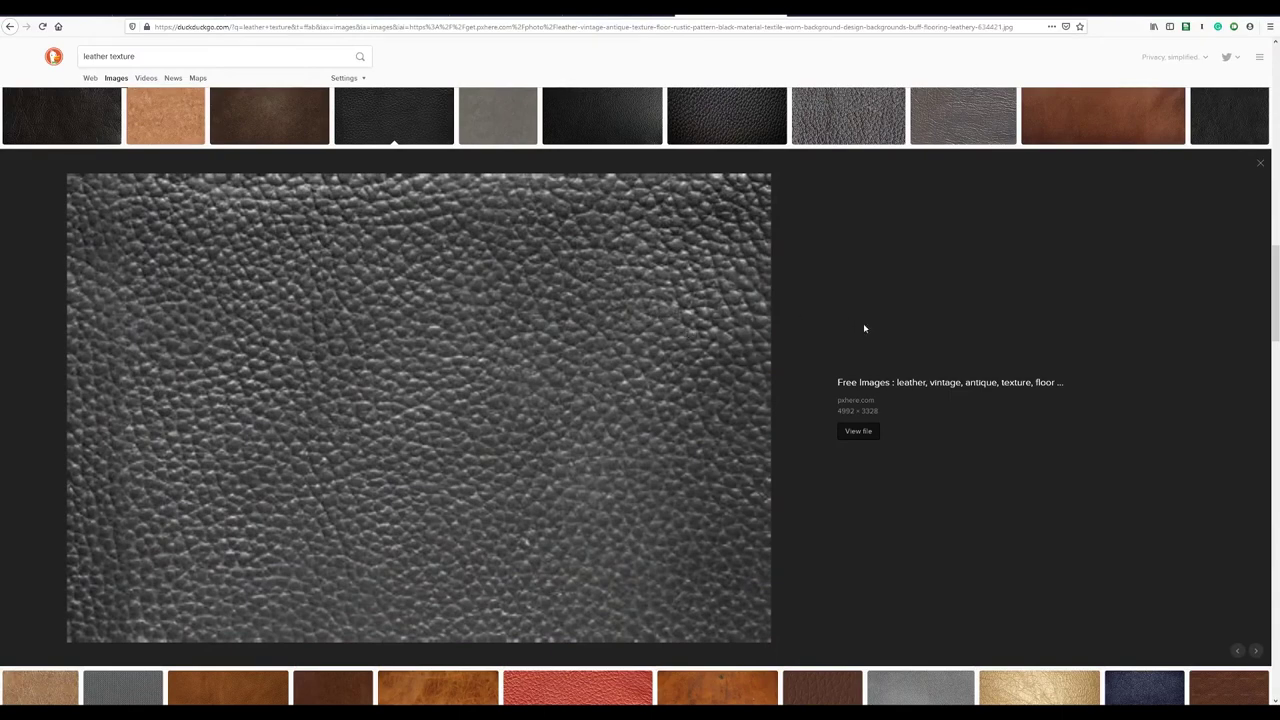
# Compare the remaining samples in the same row: black natural leather, gray grained, creased Flickr, smooth brown and dark black leather.
pyautogui.click(708, 133)
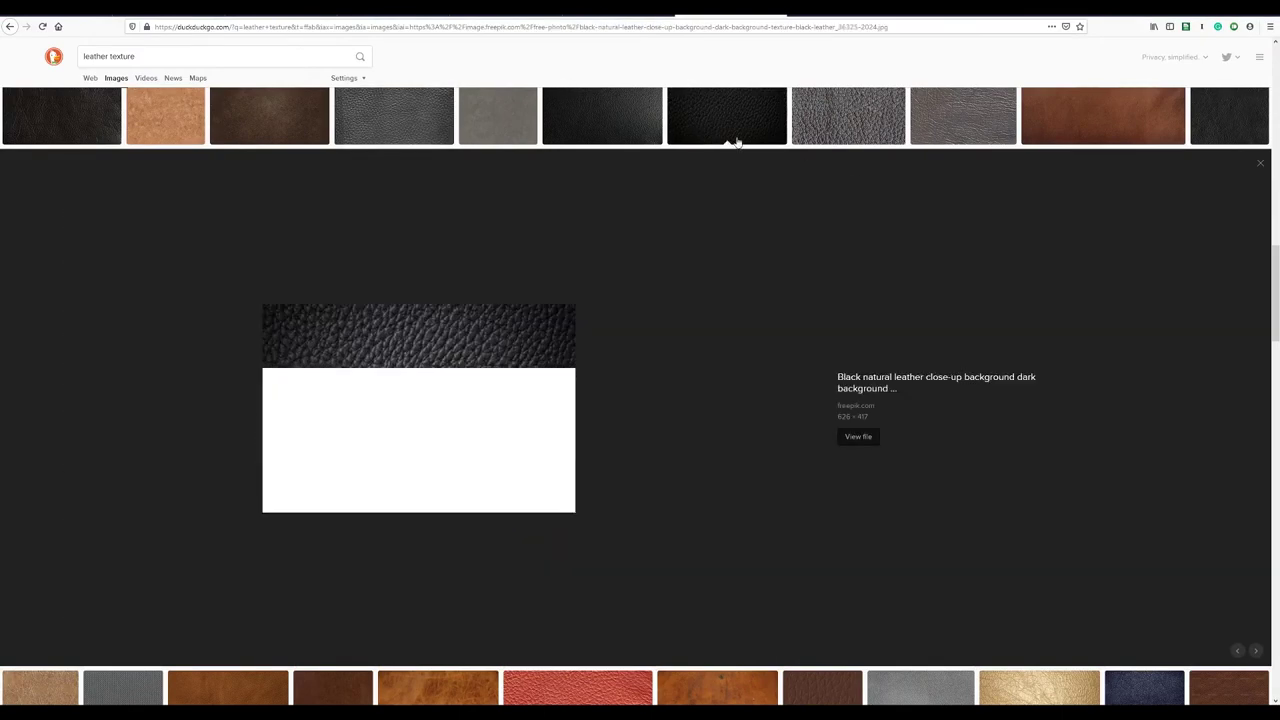
pyautogui.click(848, 136)
pyautogui.click(947, 138)
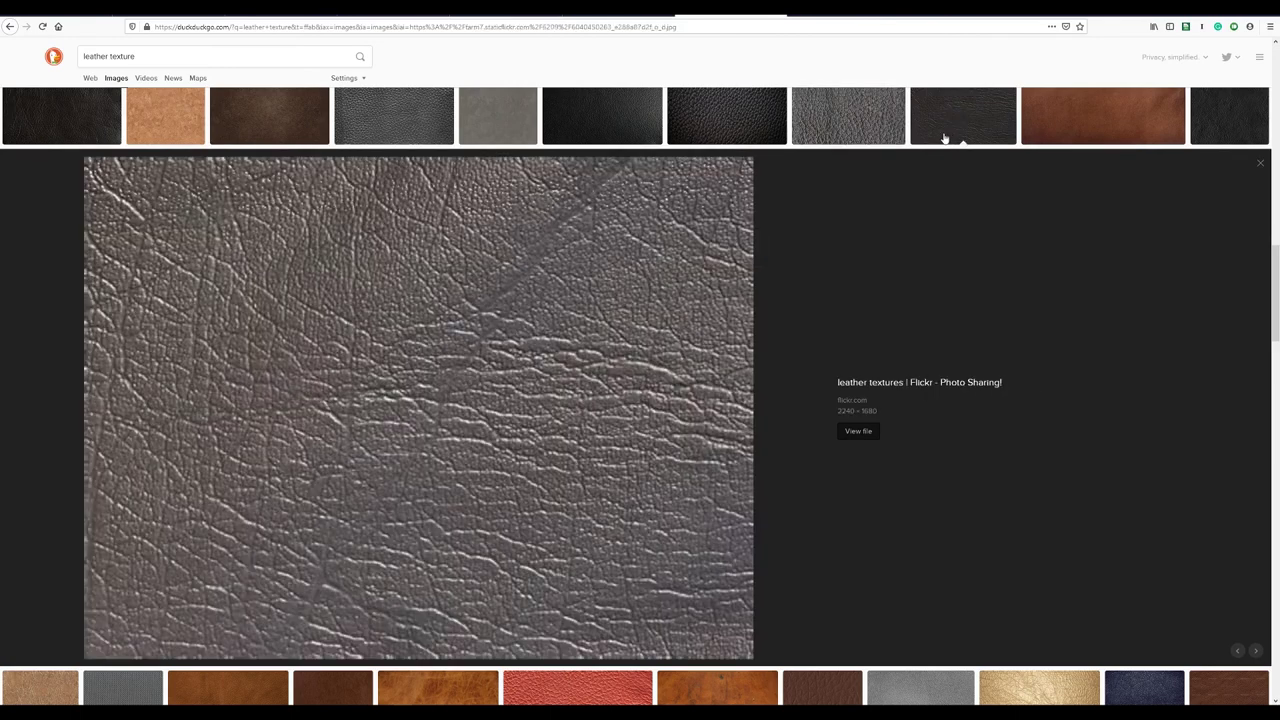
pyautogui.click(1075, 138)
pyautogui.click(1213, 137)
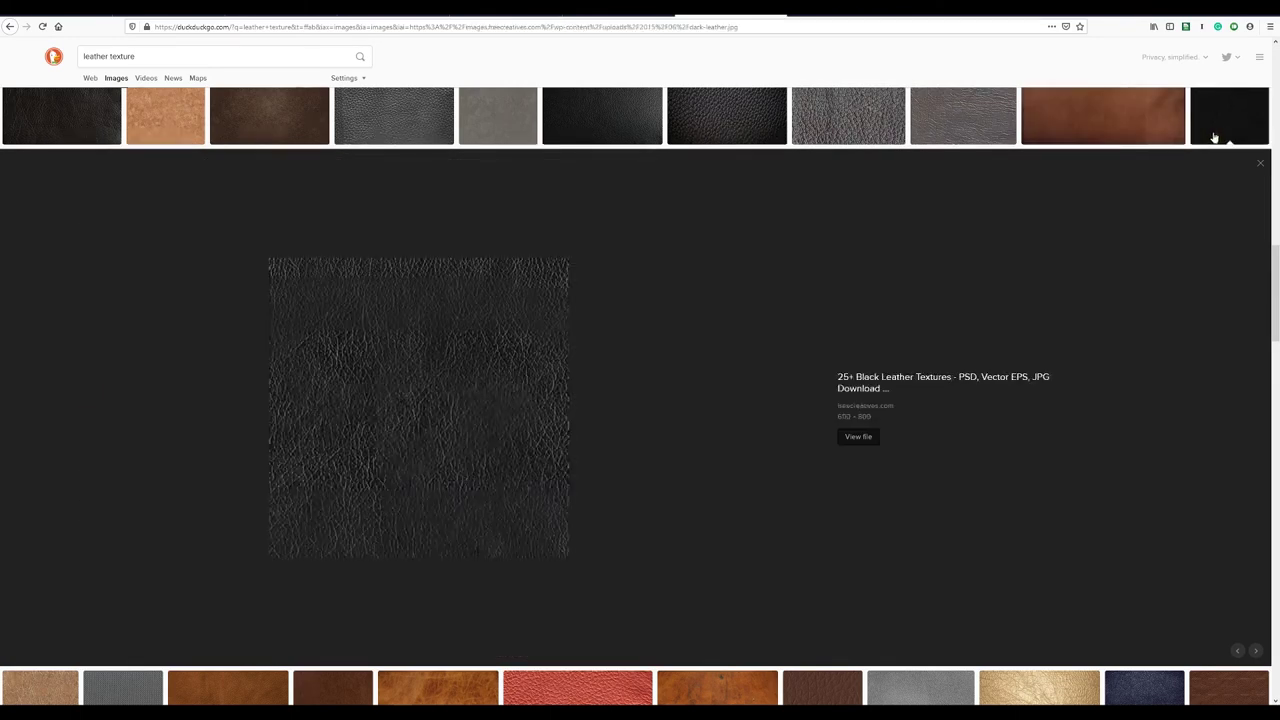
# Preview the 1500 × 1000 reddish-brown leather and the PhotoHDX black leather background further down the results.
pyautogui.scroll(-6, 690, 351)
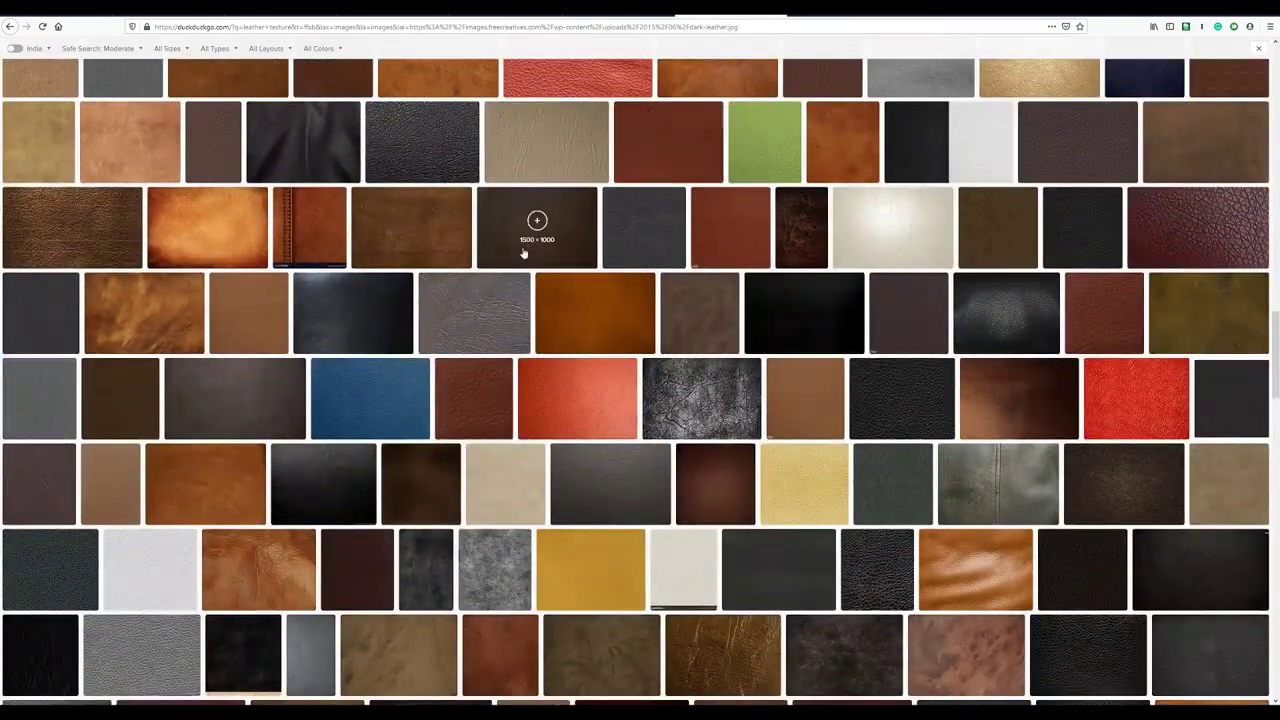
pyautogui.click(530, 250)
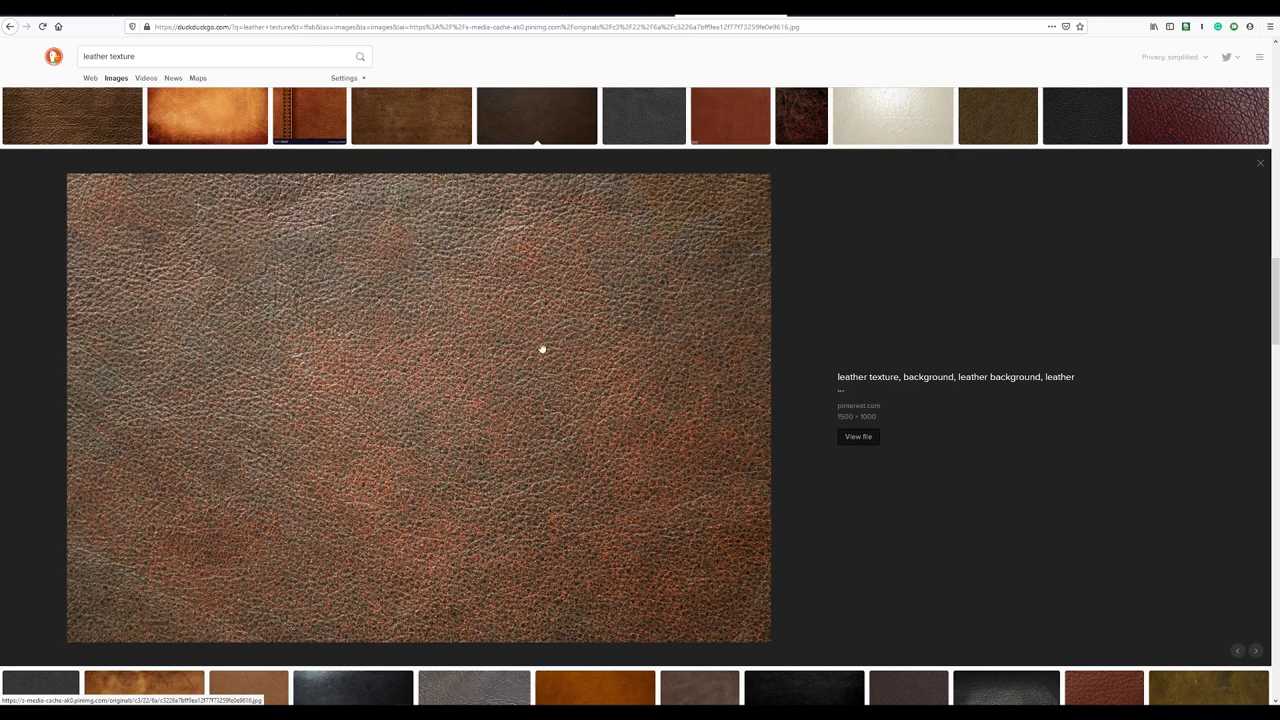
pyautogui.scroll(-5, 541, 349)
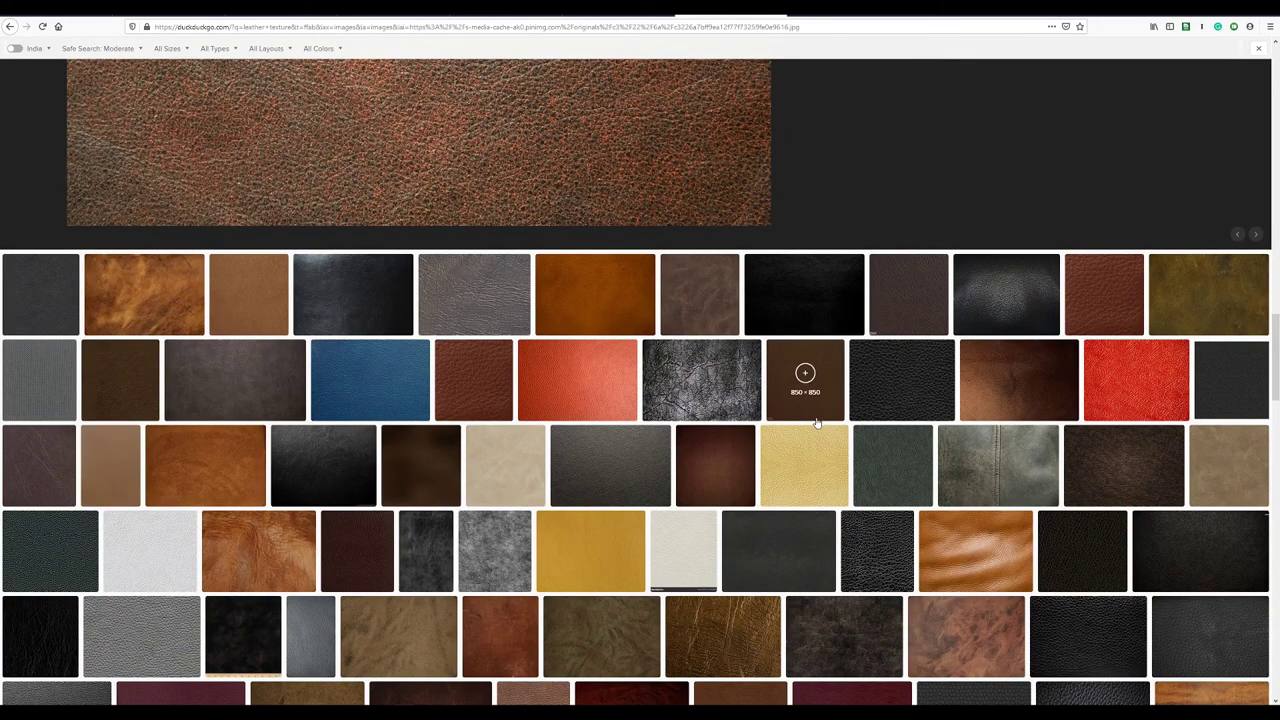
pyautogui.click(612, 492)
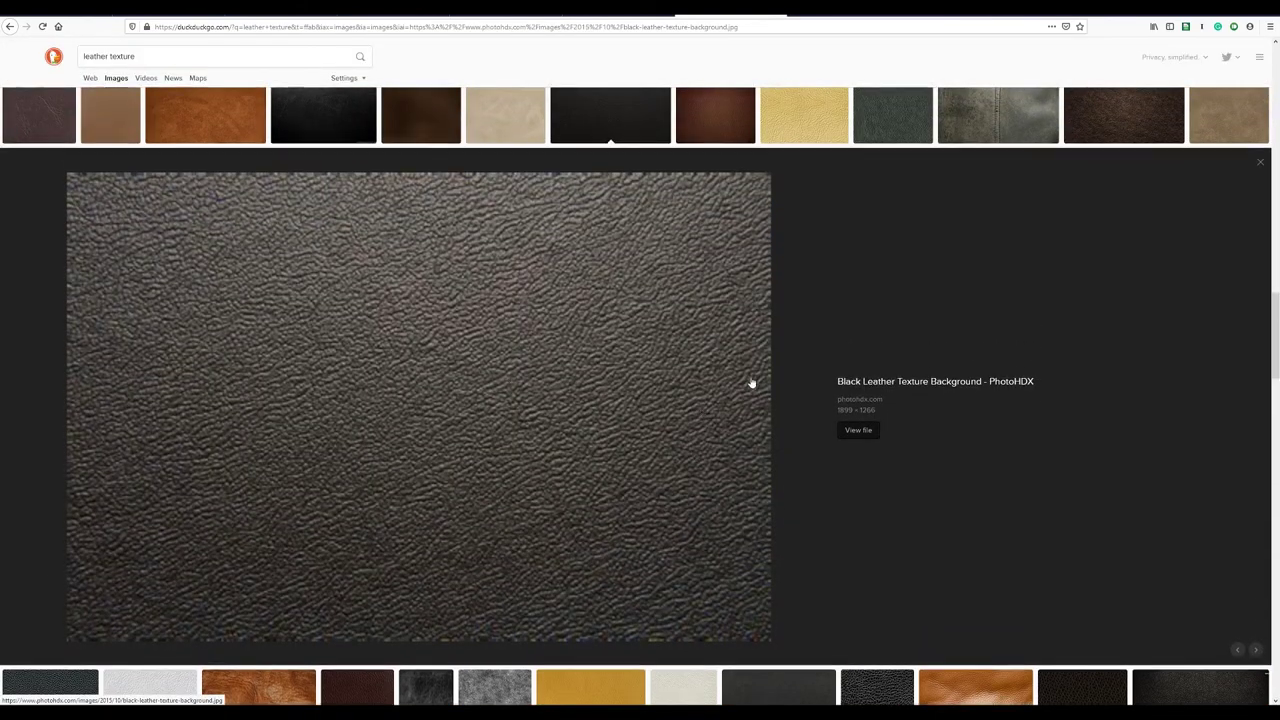
# Preview the charcoal seamless leather from FreeCreatives and the dark fine-grained leather wallpaper deeper in the results.
pyautogui.scroll(-2, 770, 400)
pyautogui.scroll(-2, 845, 438)
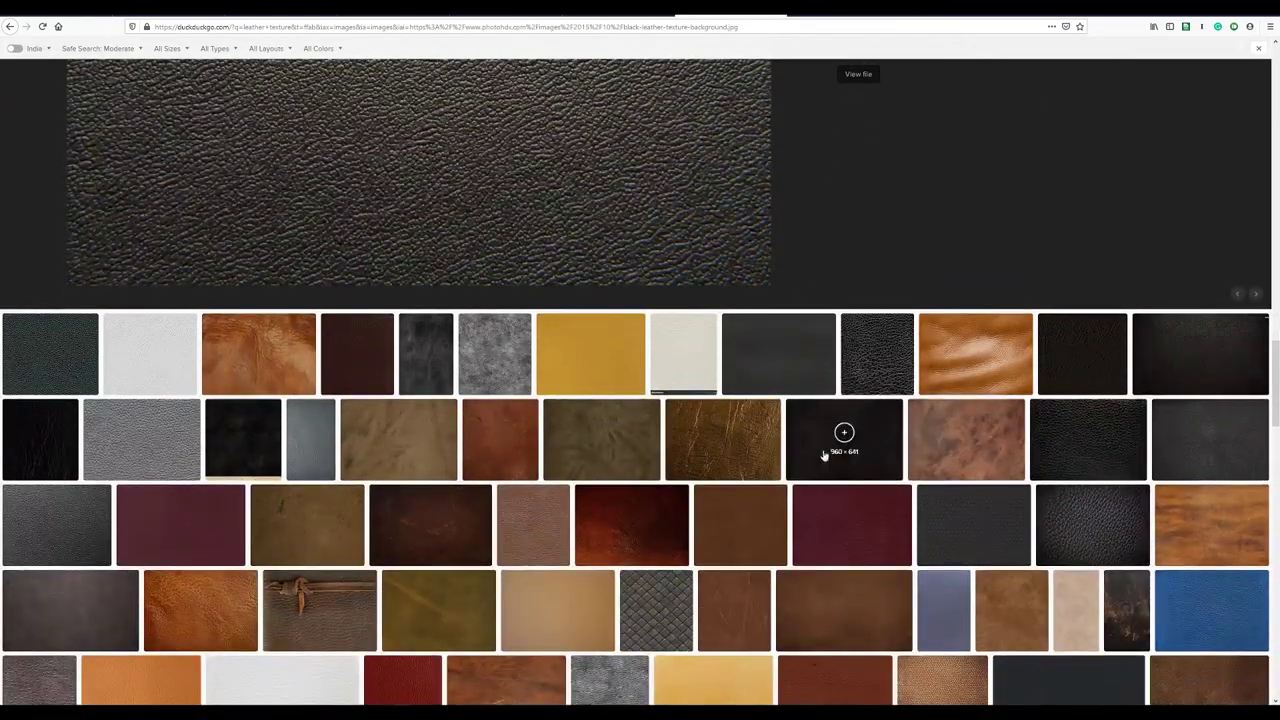
pyautogui.click(751, 377)
pyautogui.scroll(-5, 716, 407)
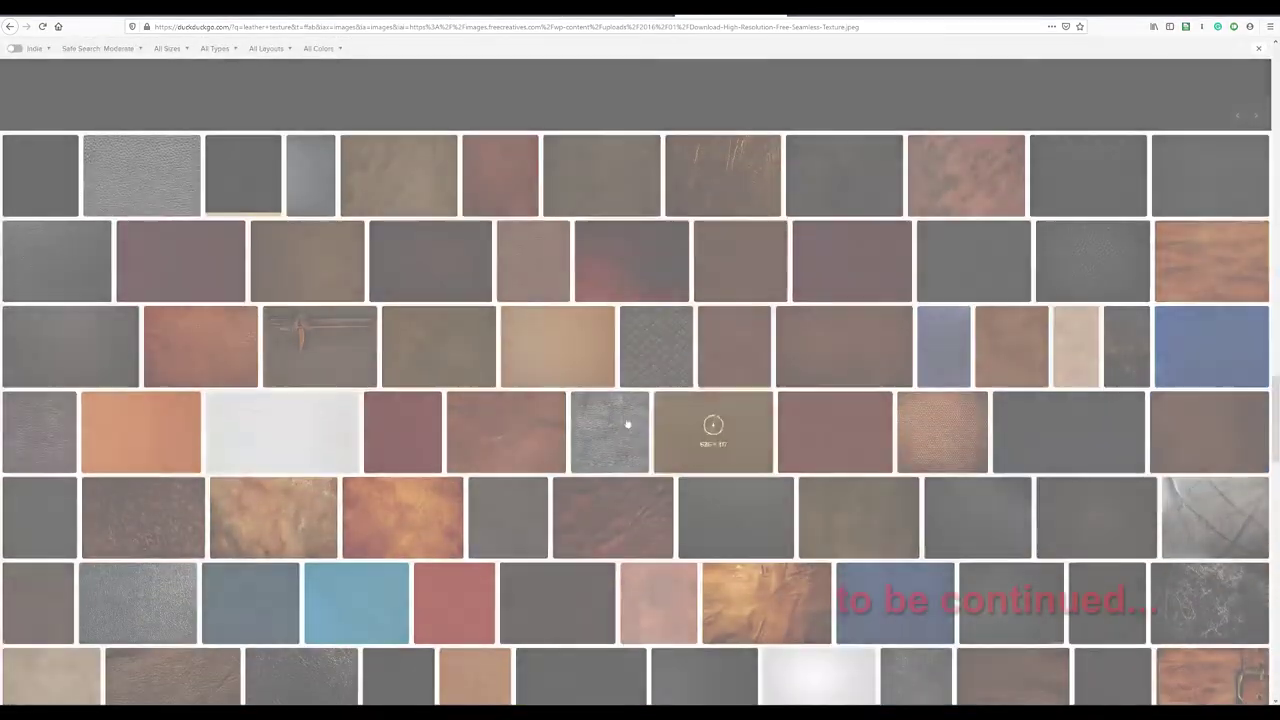
pyautogui.click(72, 345)
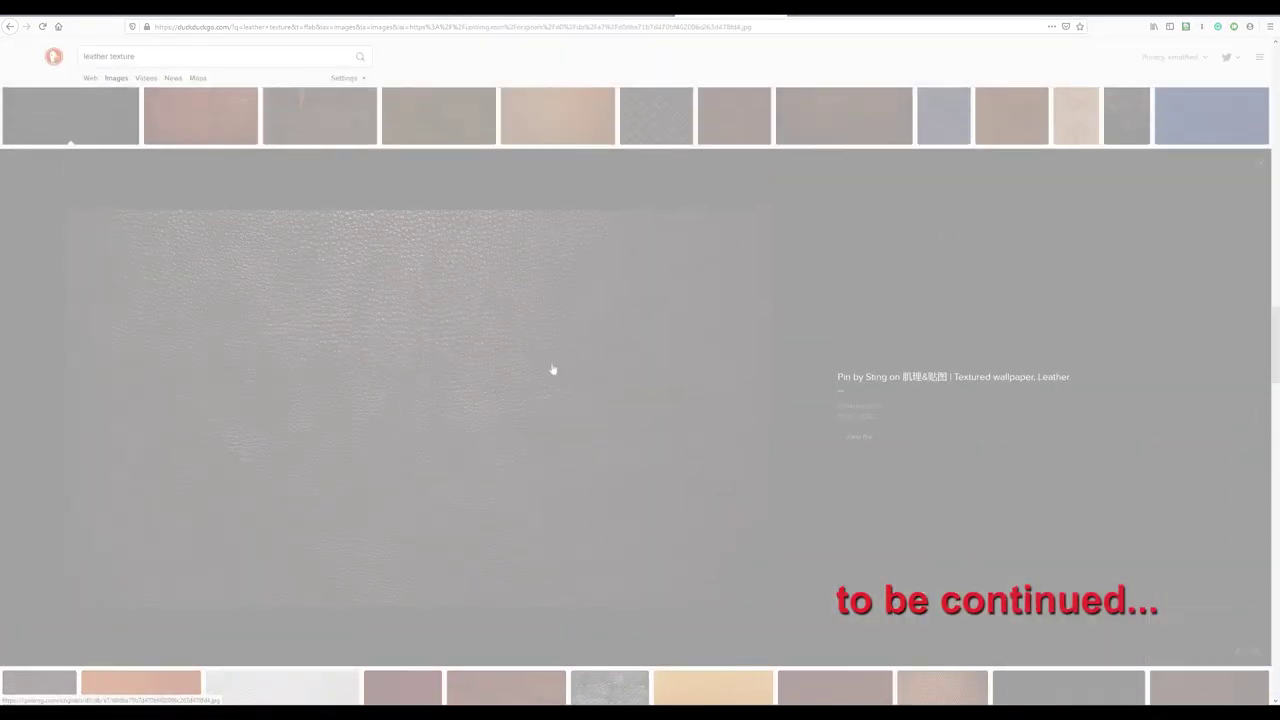